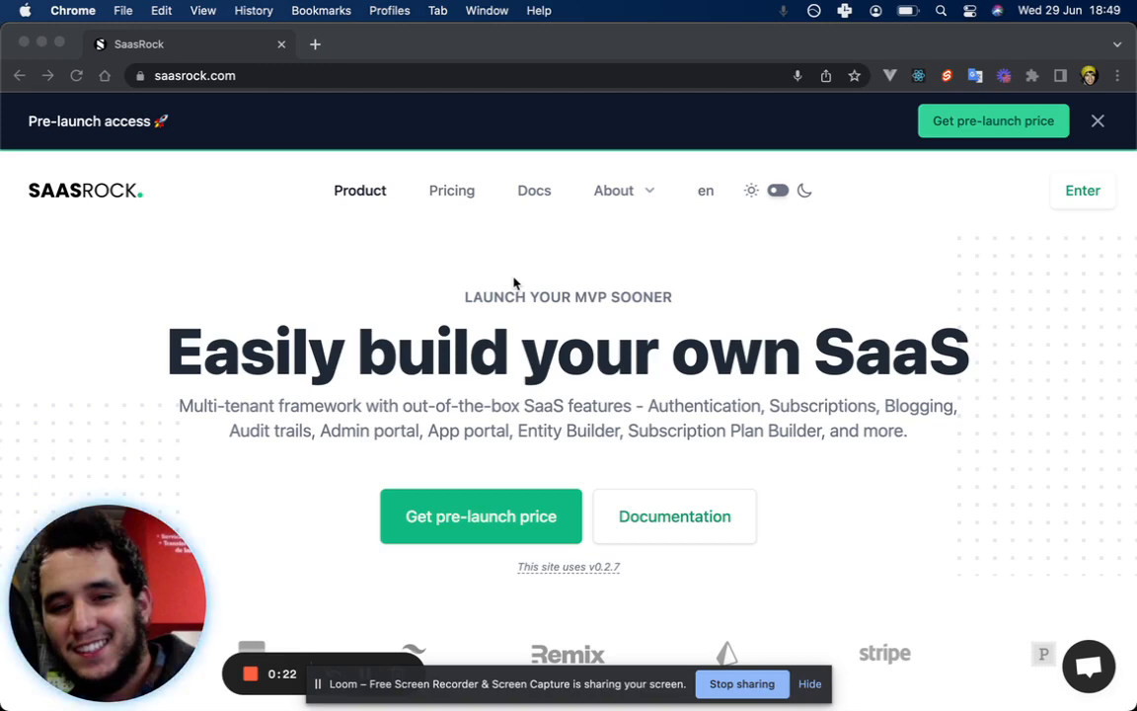
Load localhost:3000 in a new browser tab and enter the SaasRock admin dashboard.
left_click(315, 44)
type("loca")
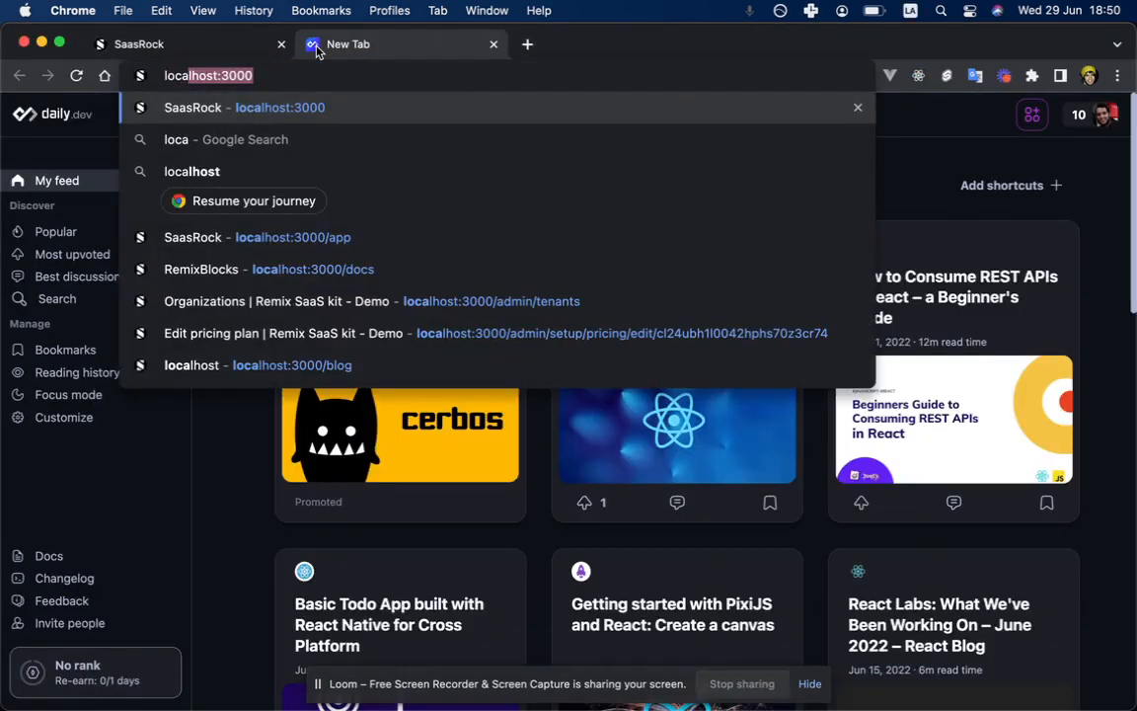
key("super+Tab")
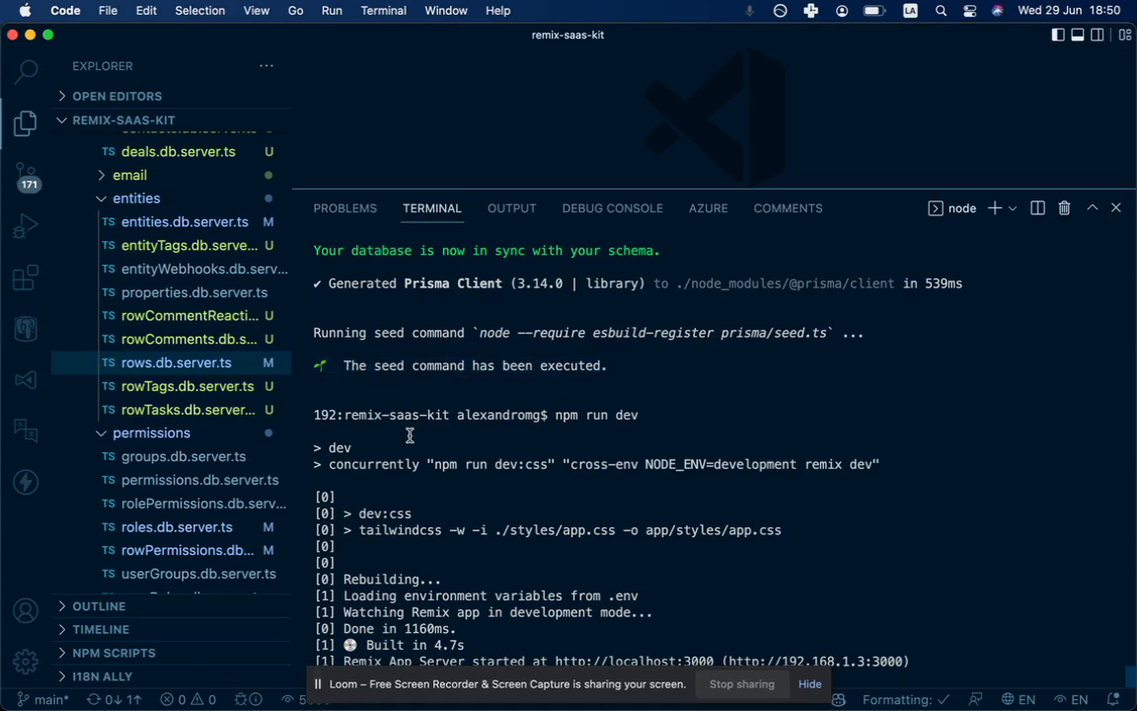
key("super+Tab")
key("Return")
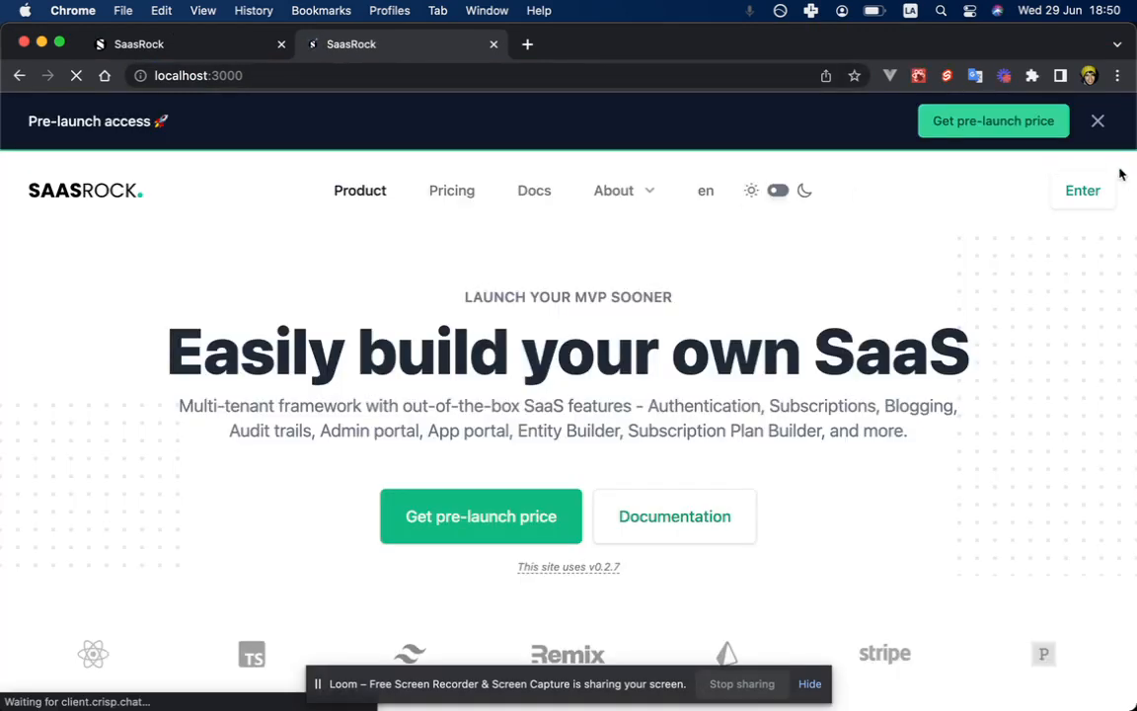
left_click(1080, 186)
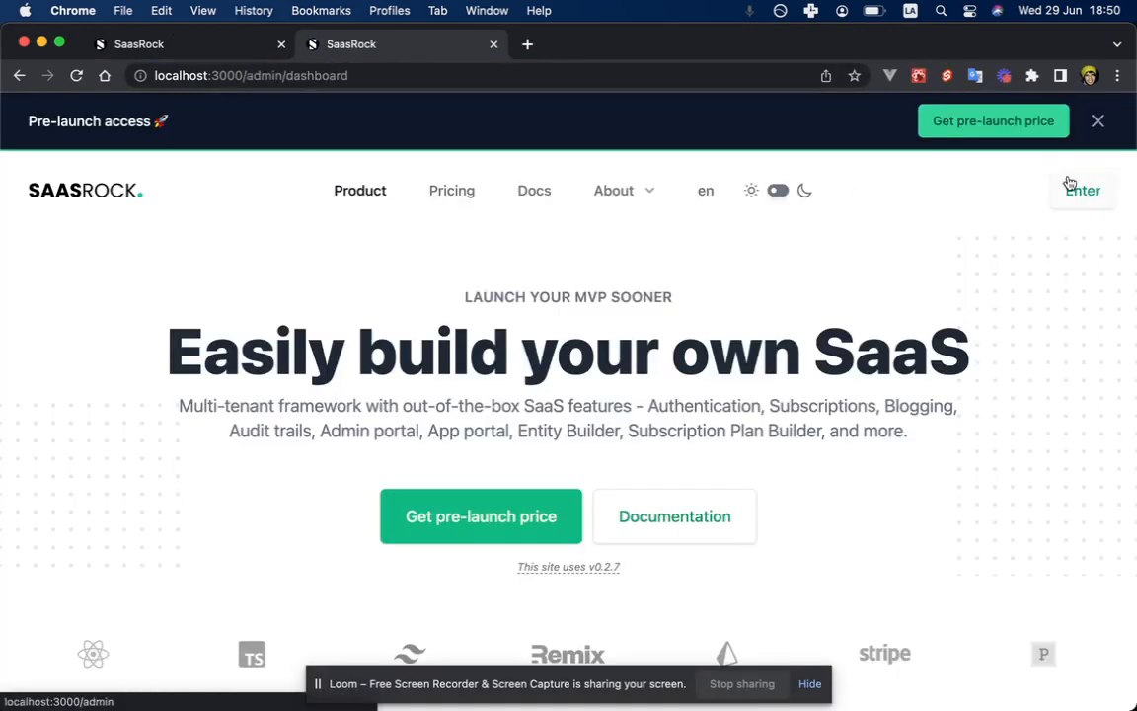
left_click(529, 583)
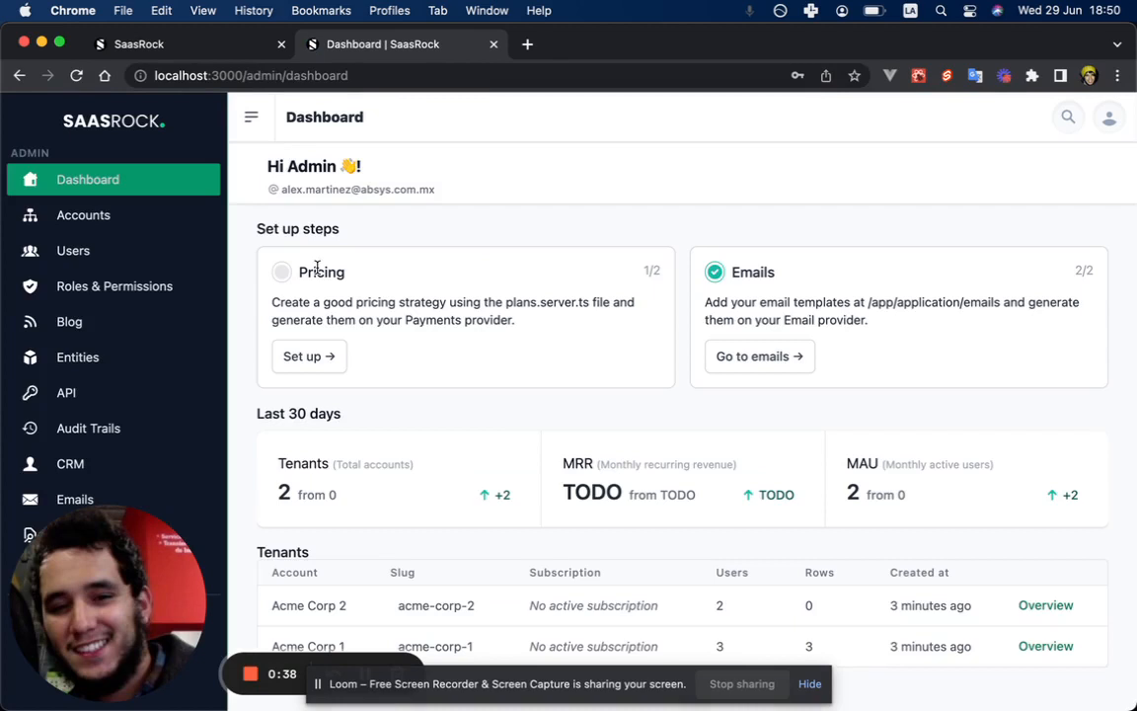
Open the admin entities list and review the custom entities and the default Contacts and Deals entities.
left_click(139, 353)
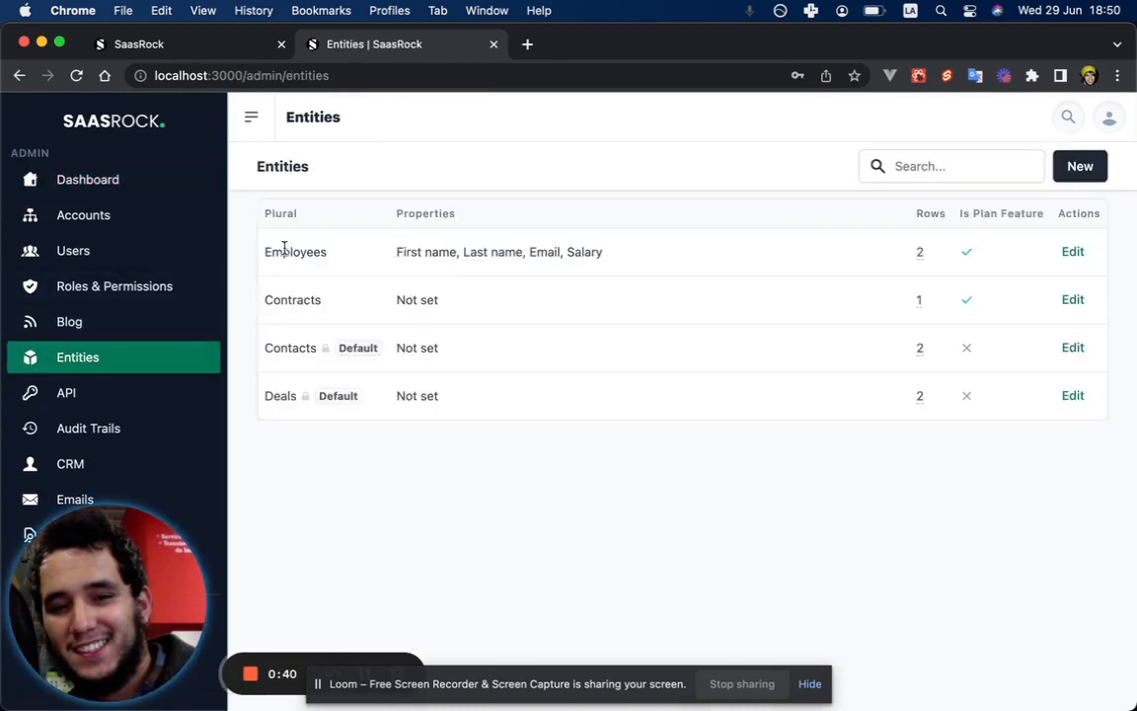
left_click_drag(259, 253, 1076, 394)
left_click(656, 334)
left_click_drag(262, 341, 460, 403)
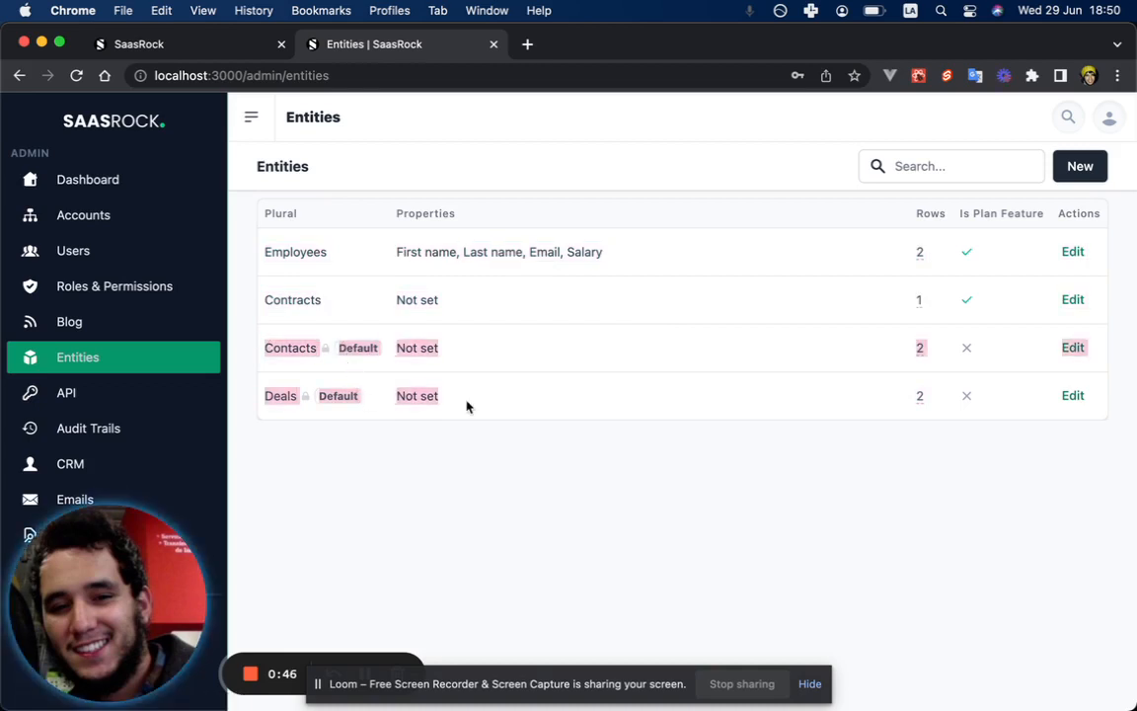
Open the Contacts entity's properties and review its default fields, including status, email, first name and last name.
left_click(406, 357)
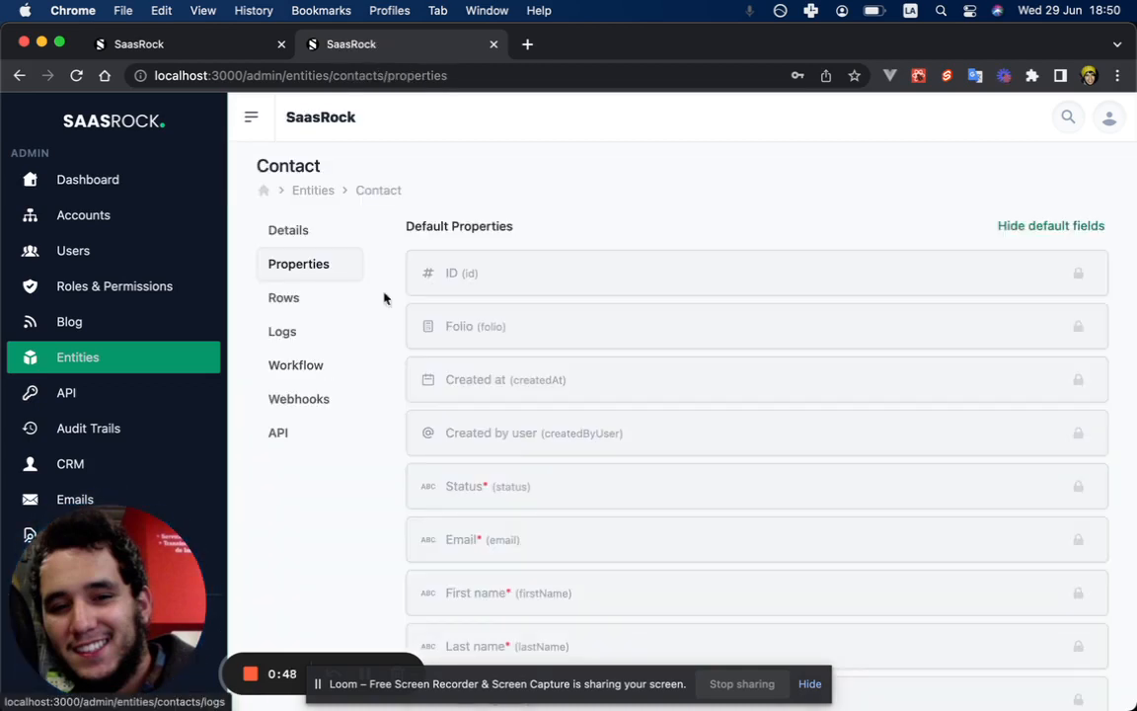
scroll(464, 282, "down", 5)
scroll(453, 262, "up", 1)
left_click_drag(444, 249, 555, 440)
scroll(495, 222, "up", 2)
scroll(496, 221, "up", 3)
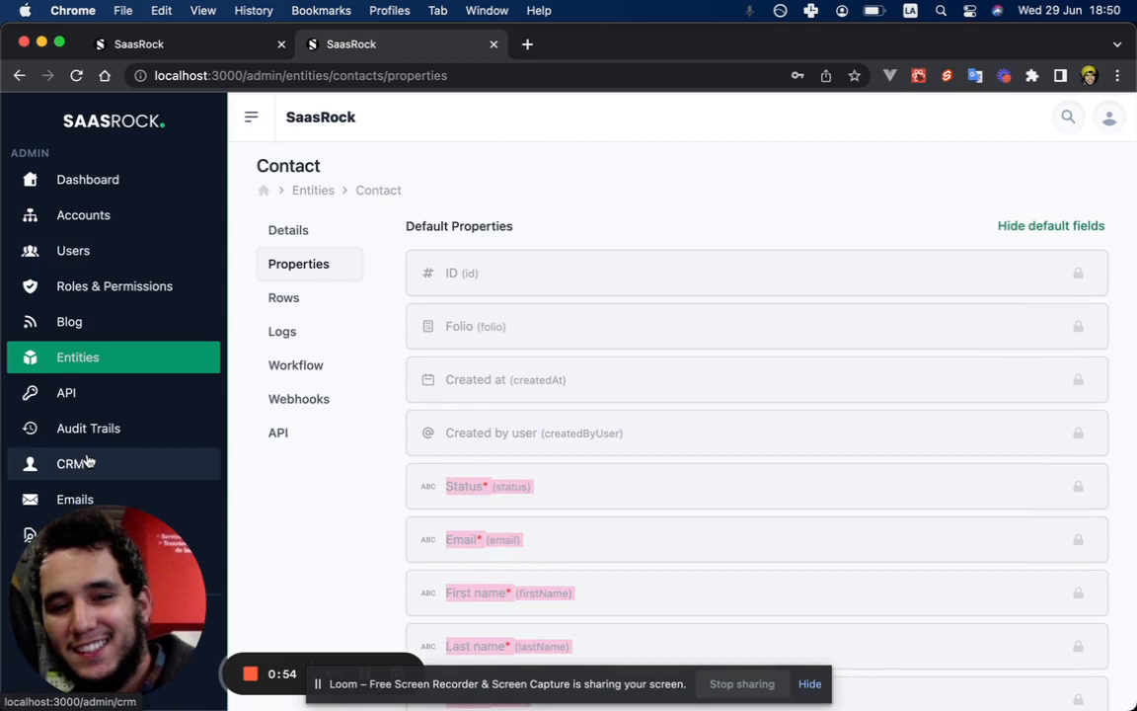
Open the CRM and look through its contacts list and deals board.
left_click(117, 464)
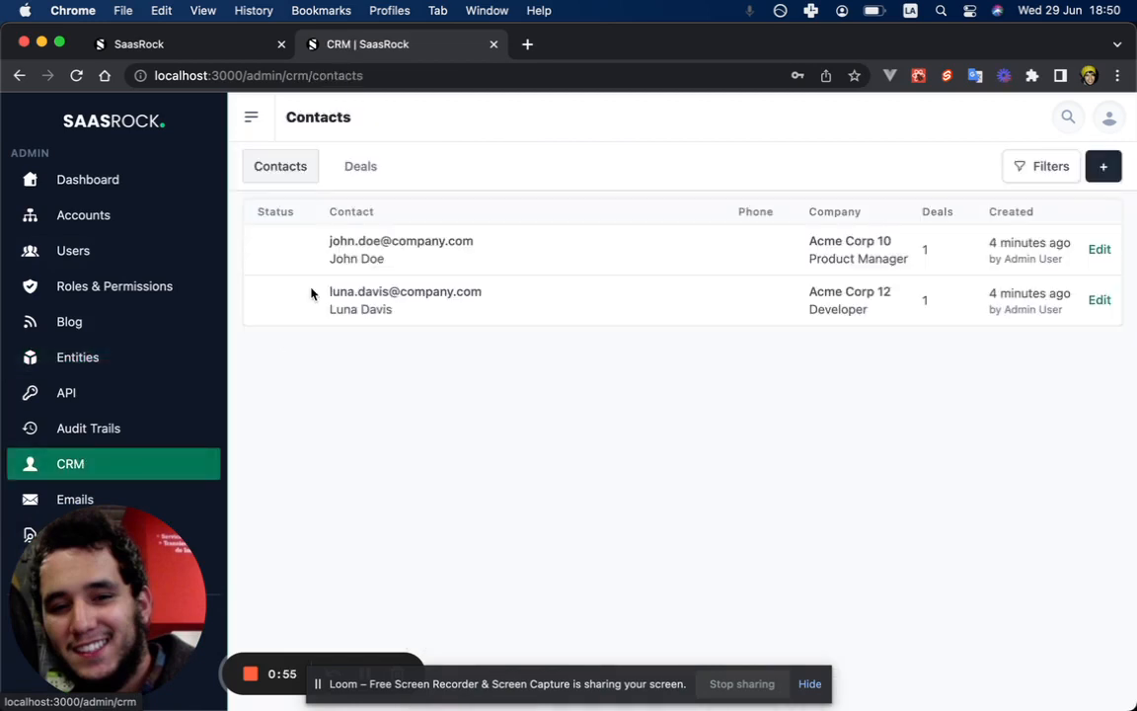
left_click(352, 167)
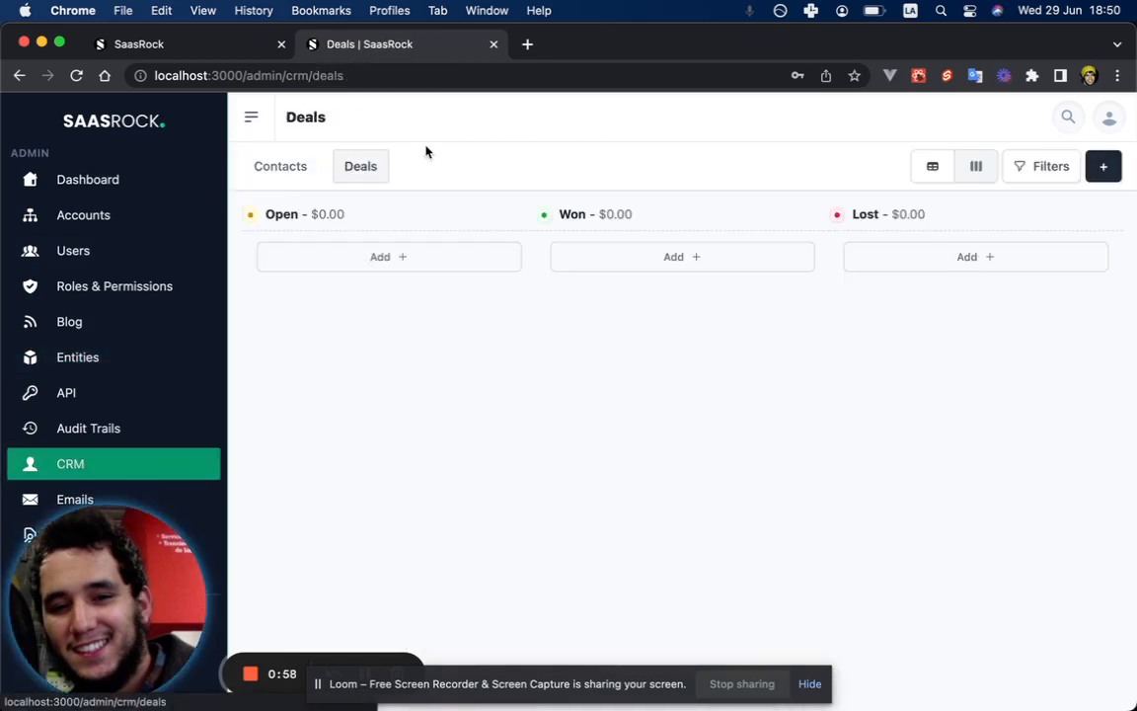
left_click(297, 180)
Switch to the app portal as Acme Corp 1, open the Employees list and show its filter options.
left_click_drag(81, 554, 81, 302)
left_click(118, 641)
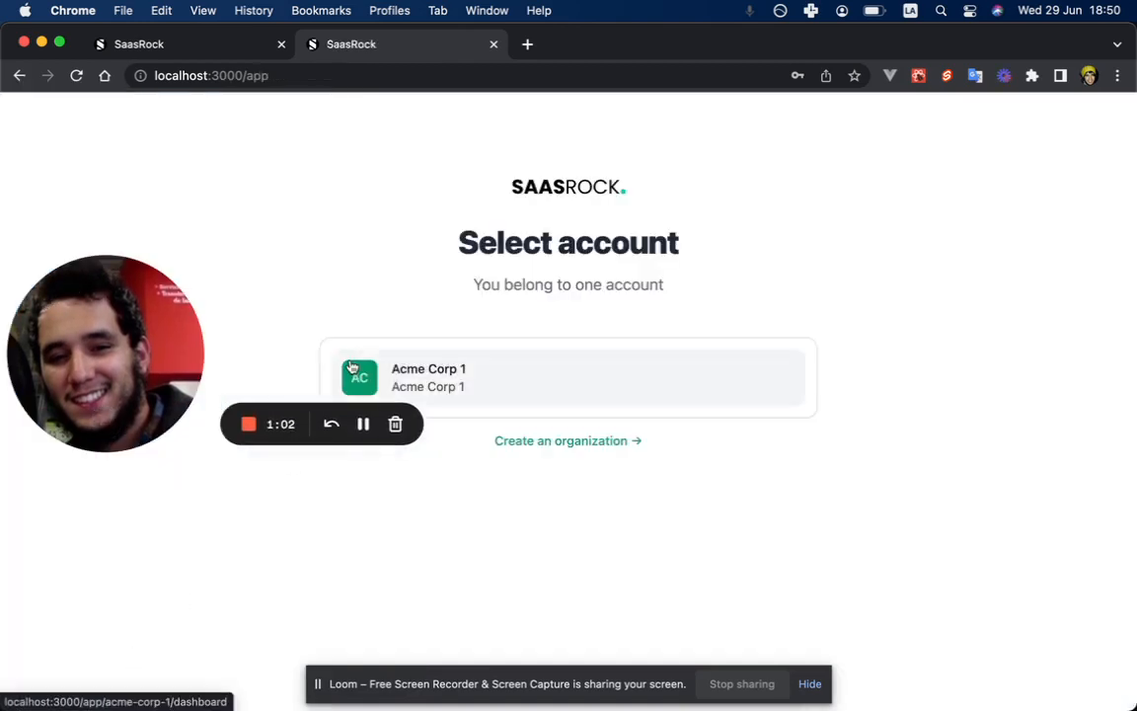
left_click(505, 369)
left_click_drag(38, 386, 38, 638)
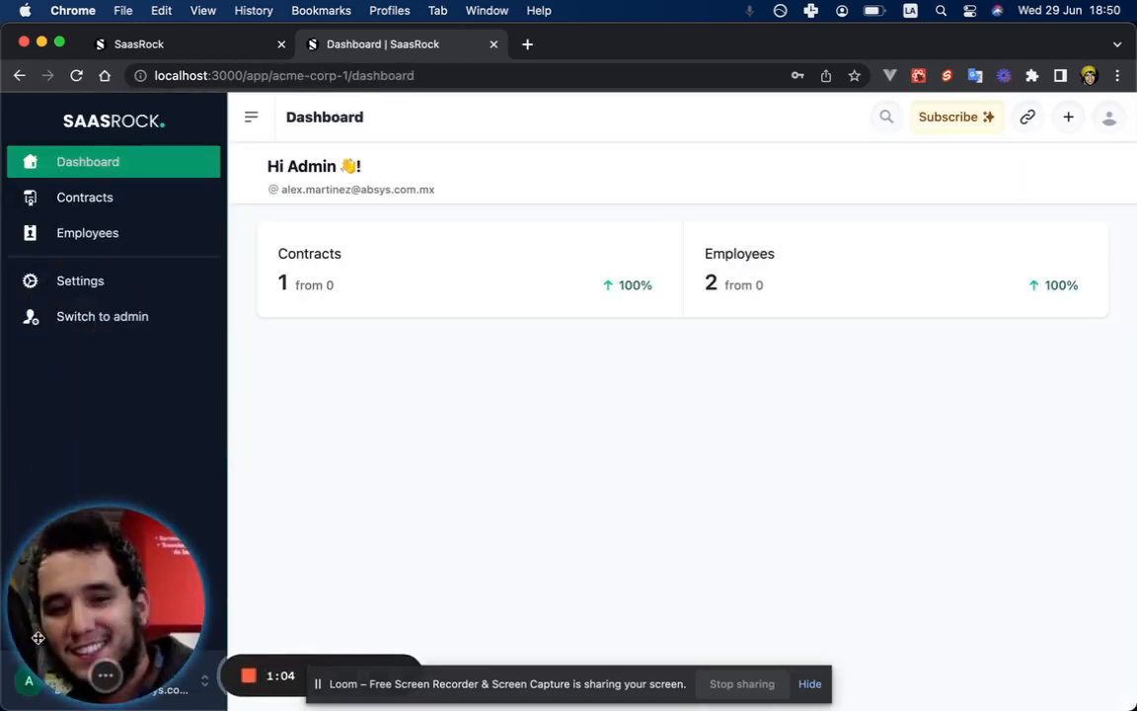
left_click(119, 233)
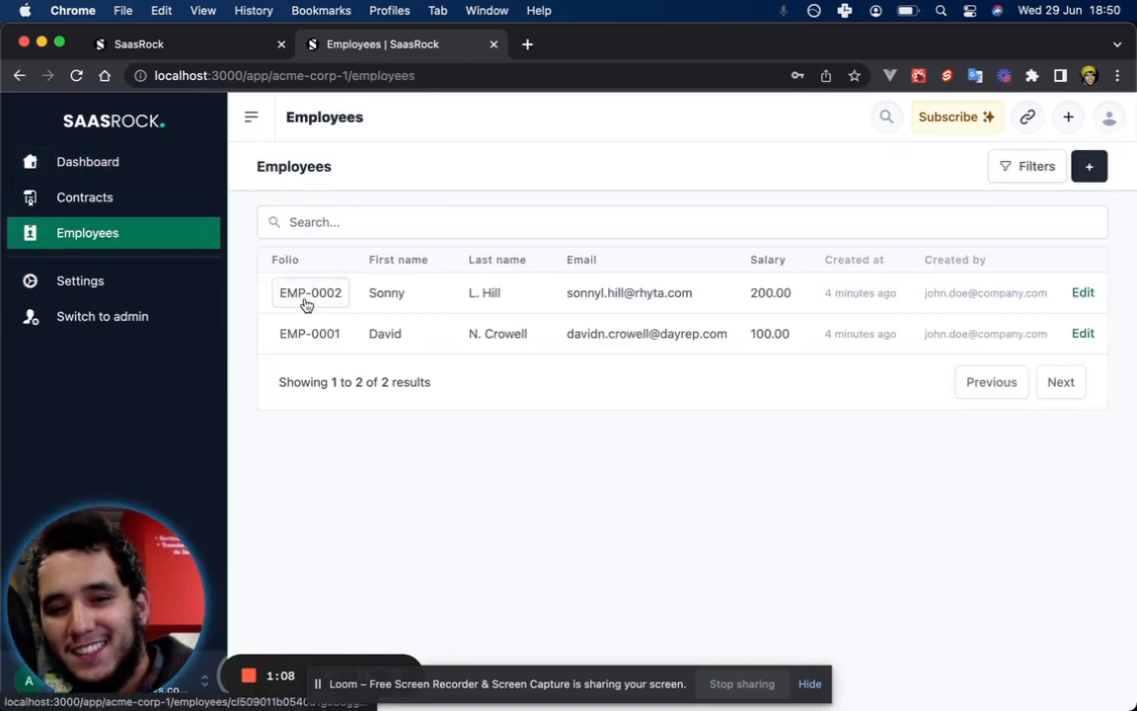
left_click(1046, 176)
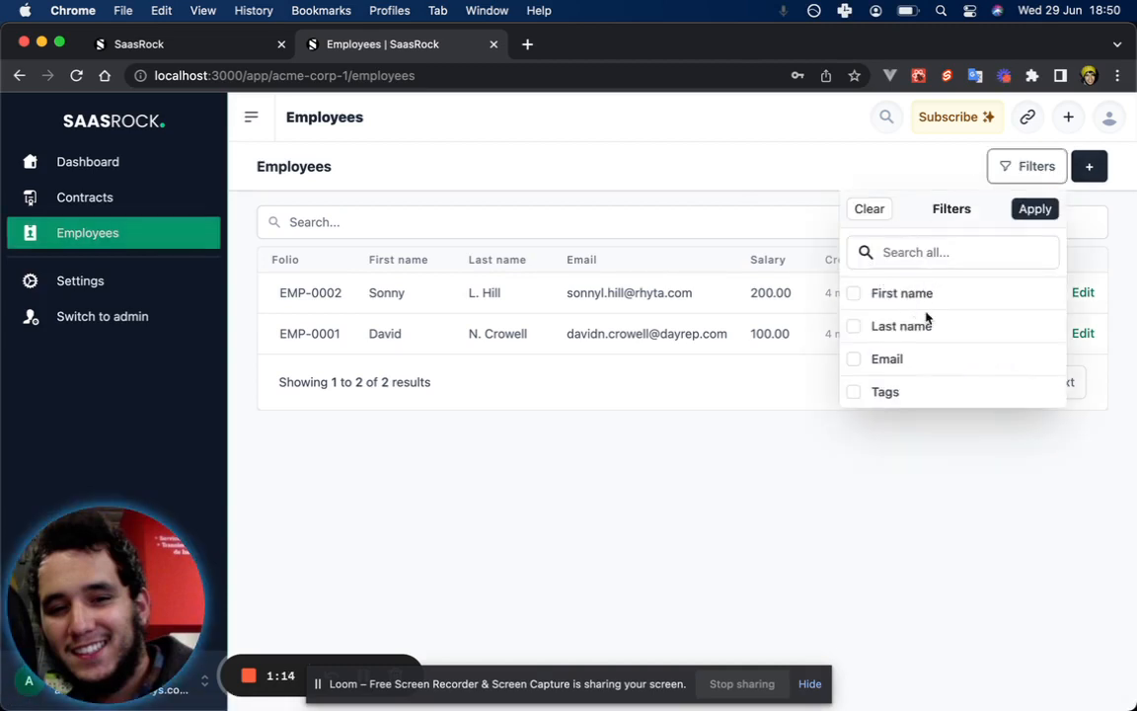
Create an employee using a suggested profile's first name, last name and email, with a salary of 123.
left_click(1087, 166)
left_click(546, 284)
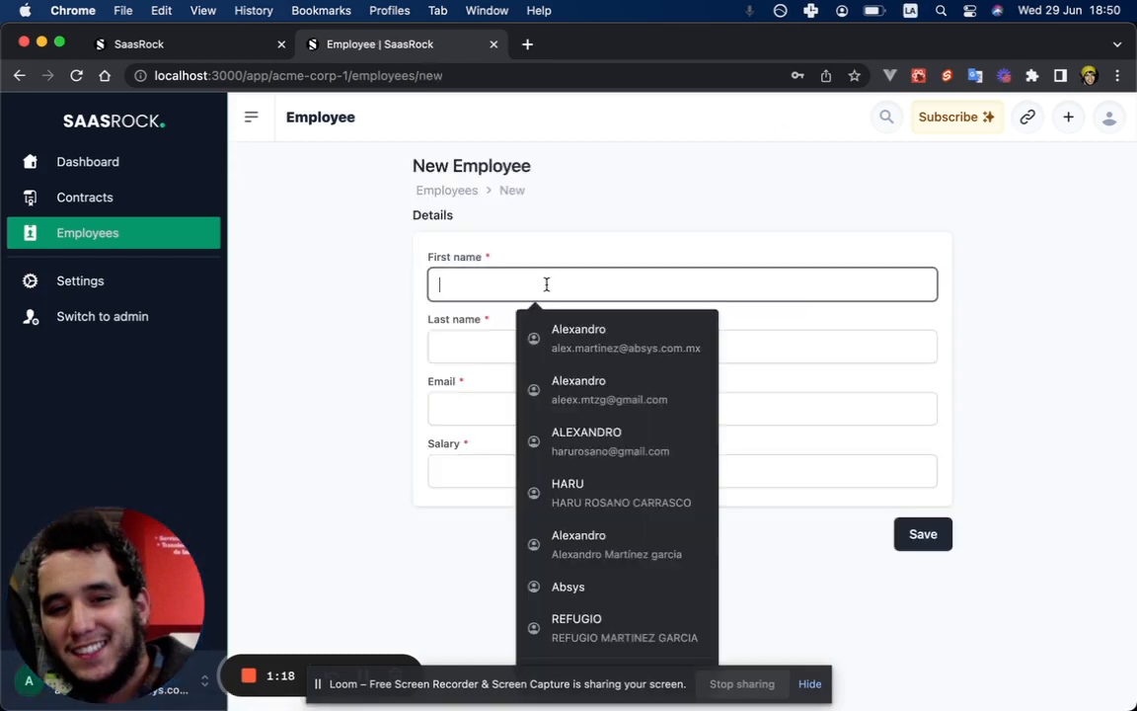
key("Down")
key("Return")
key("Tab")
key("Tab")
key("Tab")
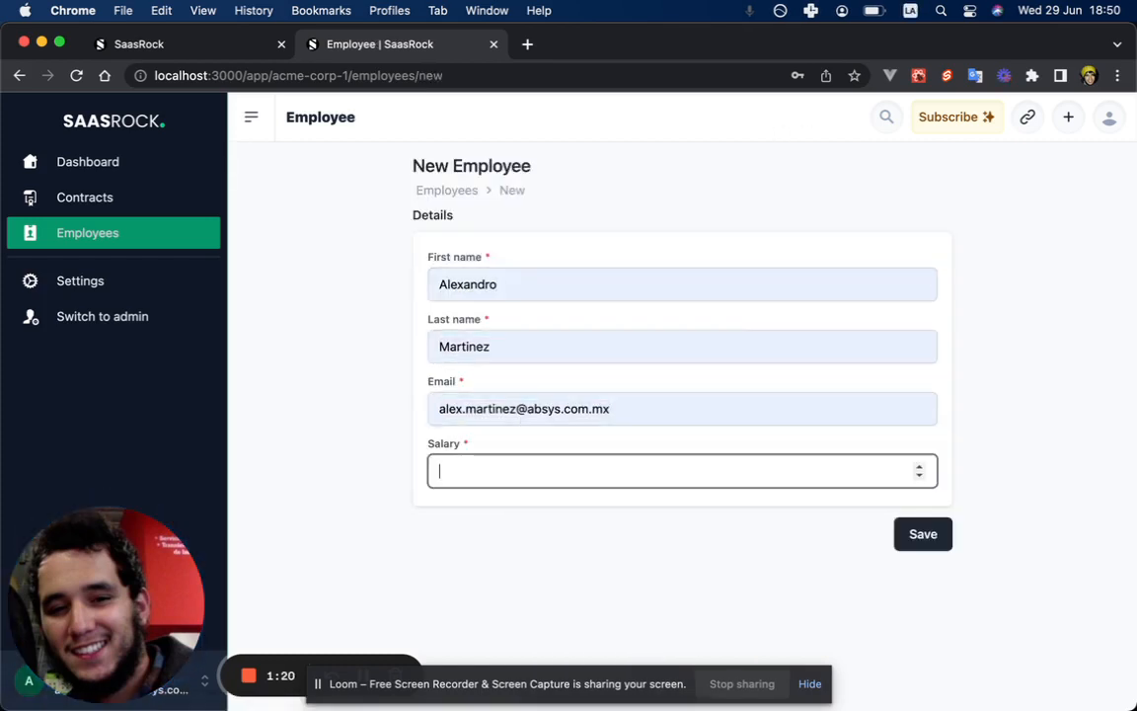
type("123")
key("Return")
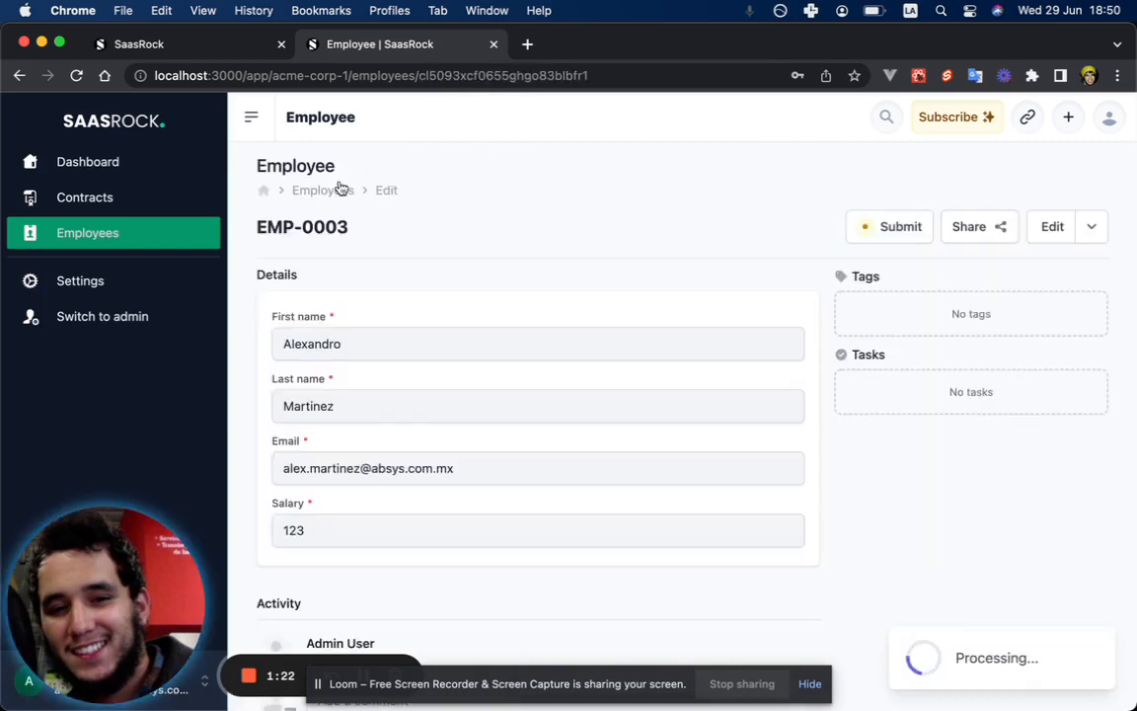
Switch back to the admin portal and open the properties of the Employees entity.
left_click(336, 188)
left_click_drag(154, 535, 154, 358)
left_click(144, 314)
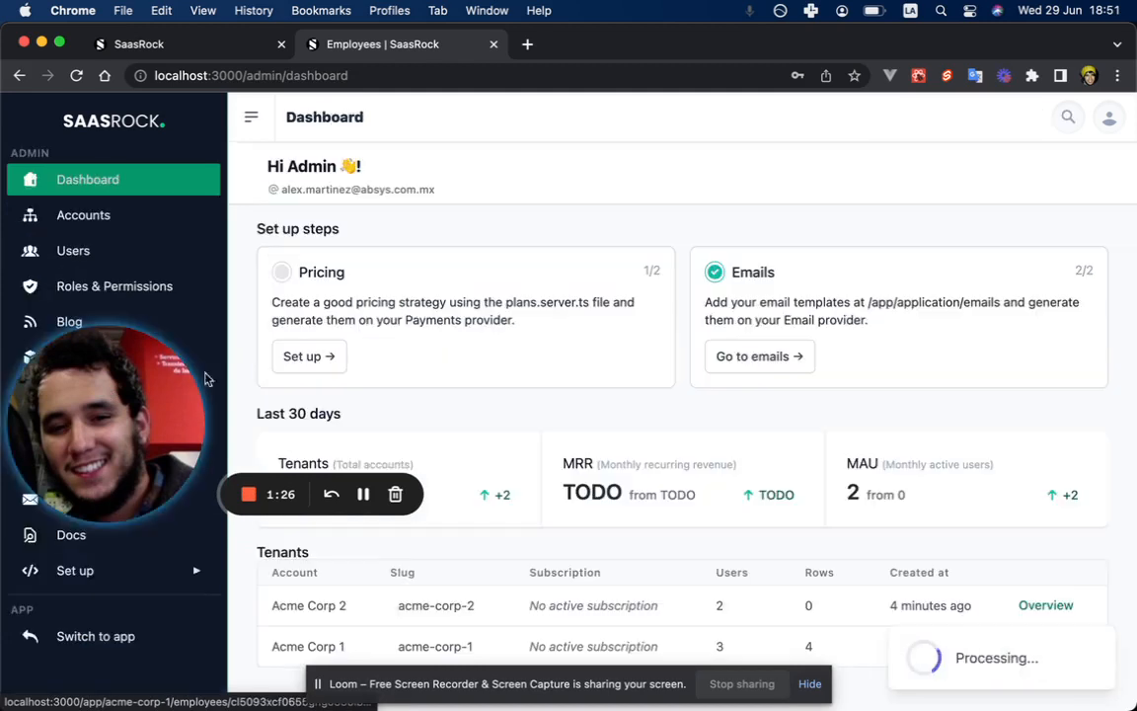
left_click_drag(78, 489, 17, 608)
left_click(91, 358)
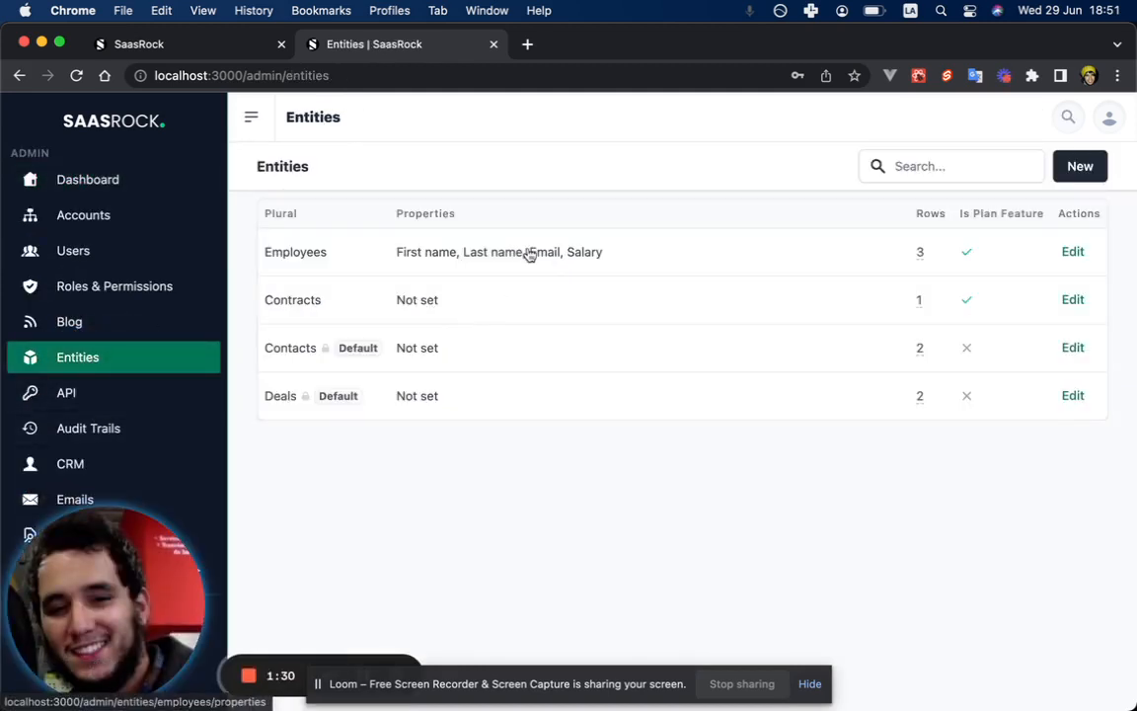
left_click(1073, 252)
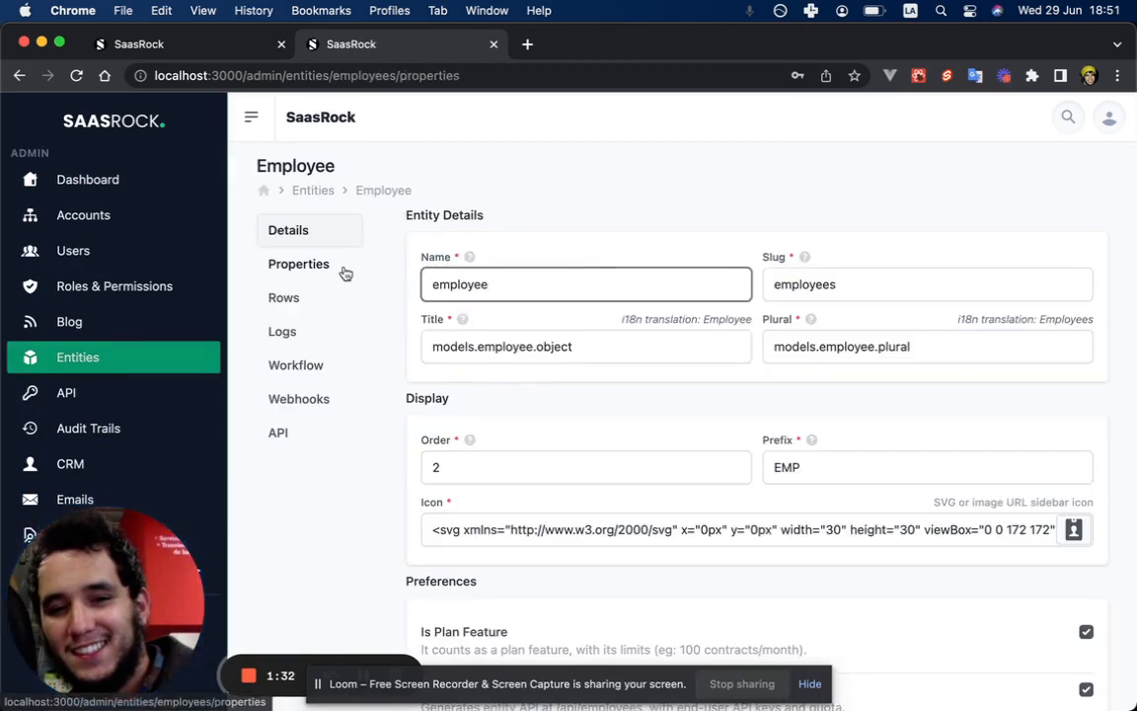
left_click(335, 266)
Add a required Text property titled Notes, named notes, to the Employee entity and save it.
left_click(756, 553)
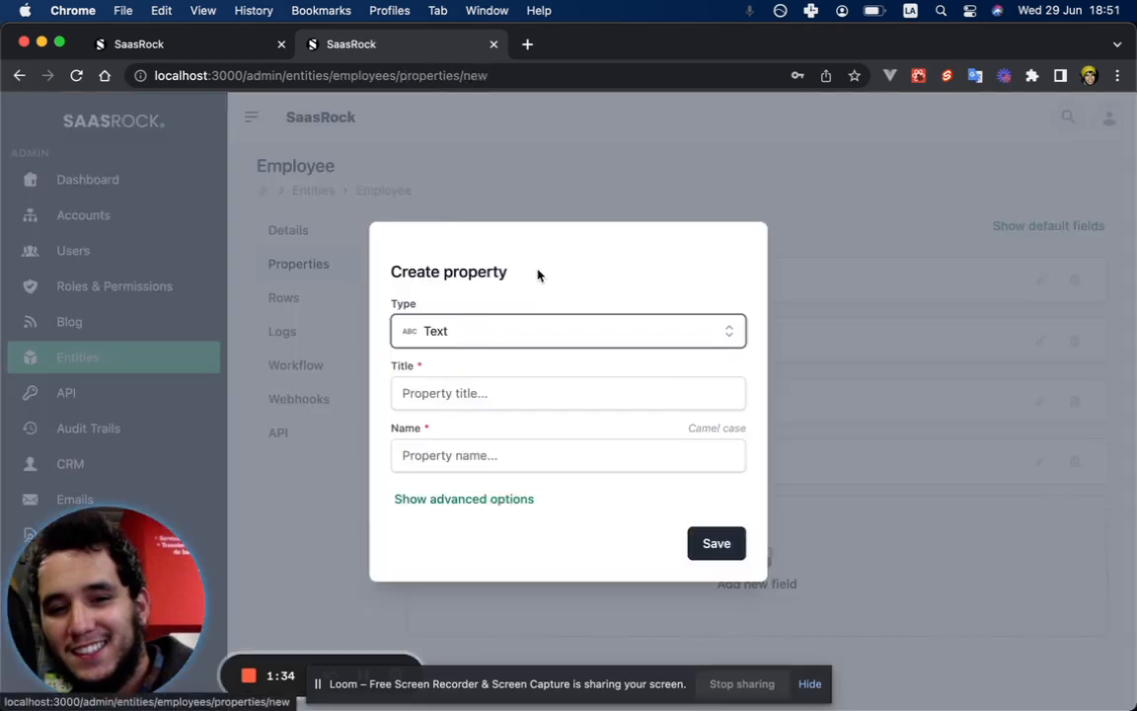
left_click(464, 382)
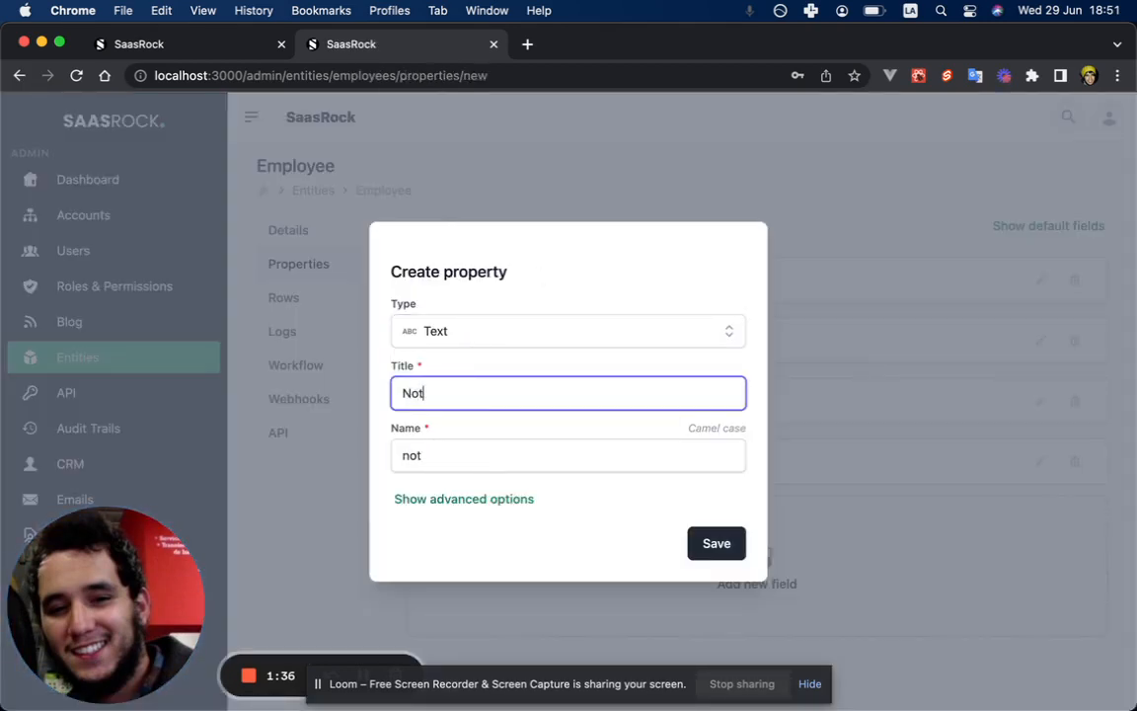
left_click(717, 543)
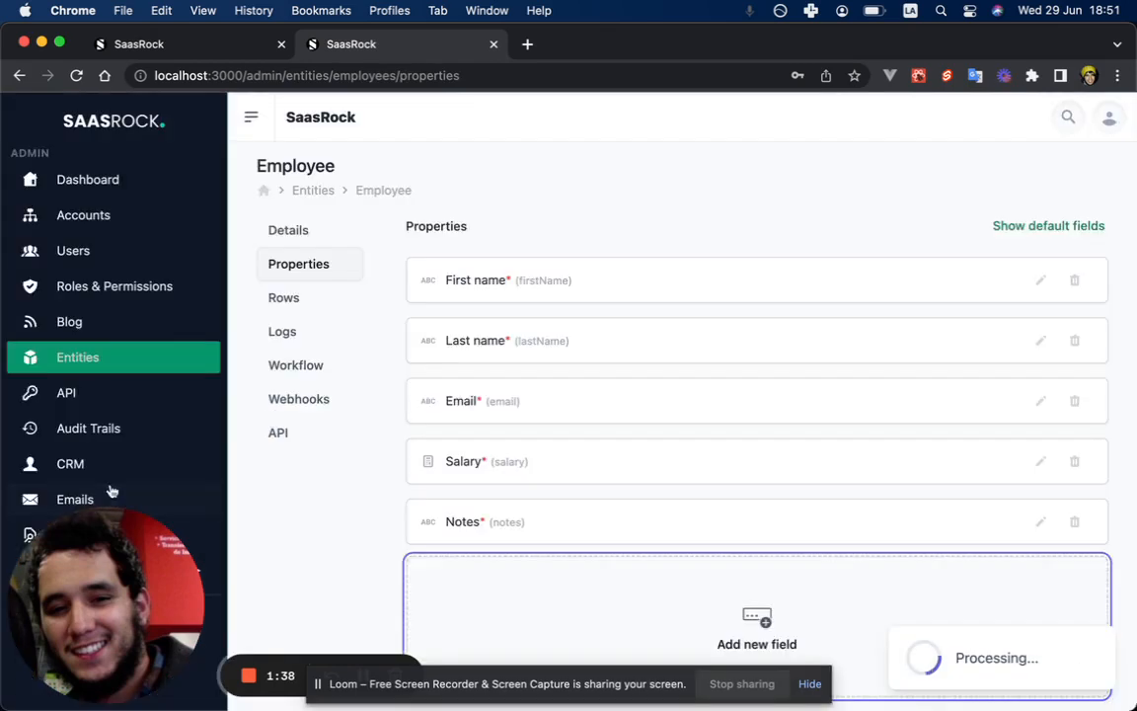
Return to the app portal as Acme Corp 1 and open the Employees list.
left_click_drag(92, 511, 92, 367)
left_click(91, 646)
left_click(475, 378)
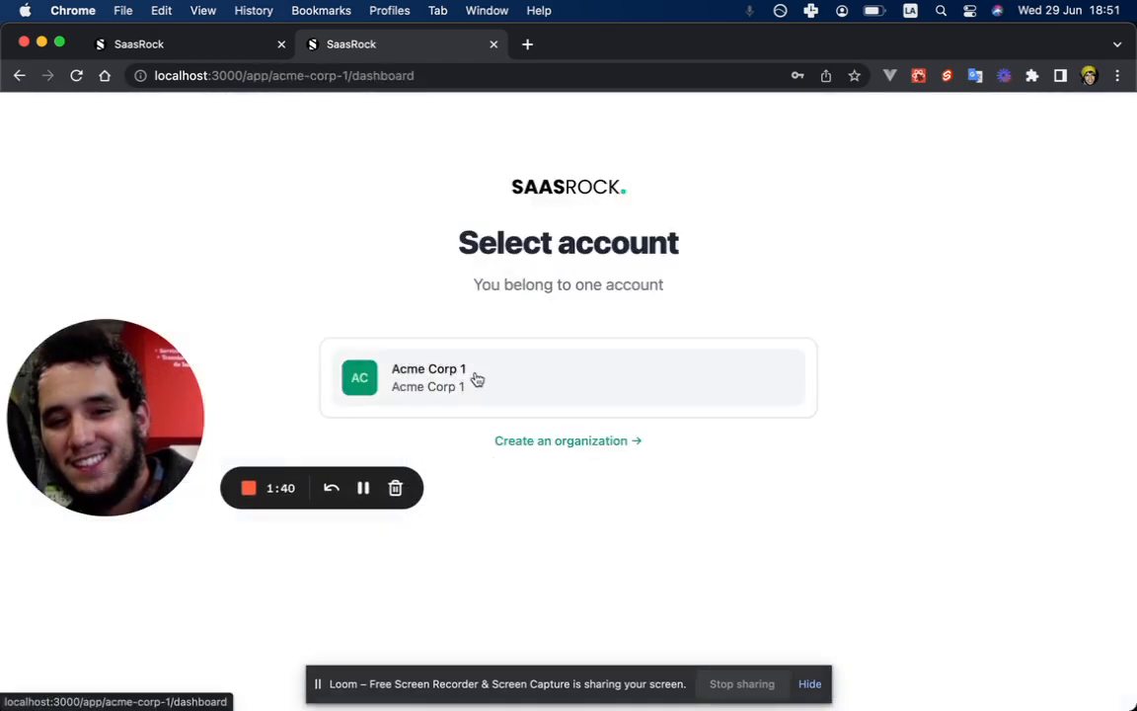
left_click_drag(113, 423, 112, 609)
left_click(87, 233)
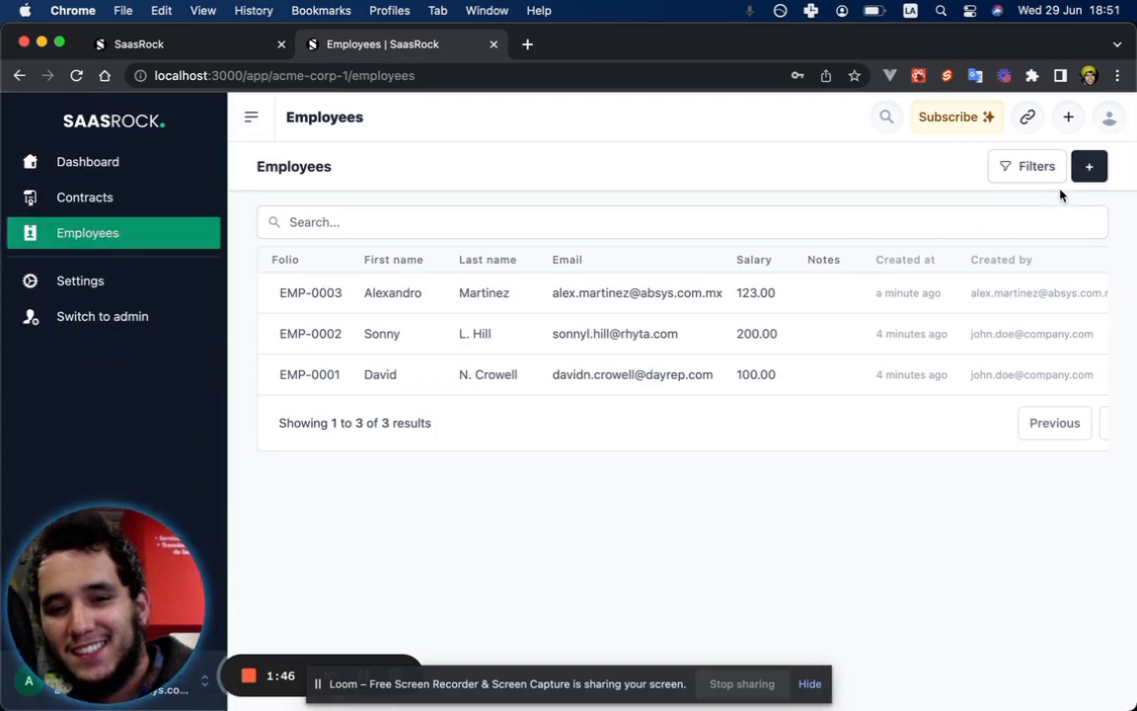
Create another employee from the suggested profile's name and email, with salary 123 and the notes "Some notes".
left_click(1089, 167)
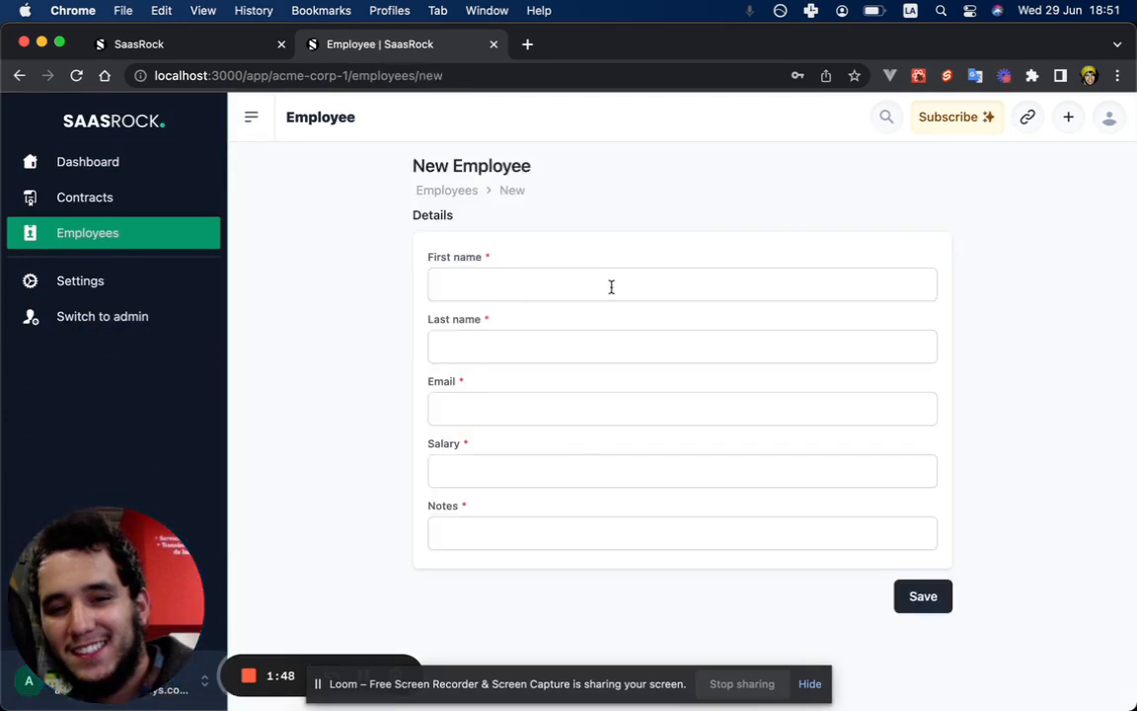
left_click(610, 286)
key("Down")
key("Return")
key("Tab")
key("Tab")
key("Tab")
type("123")
key("Tab")
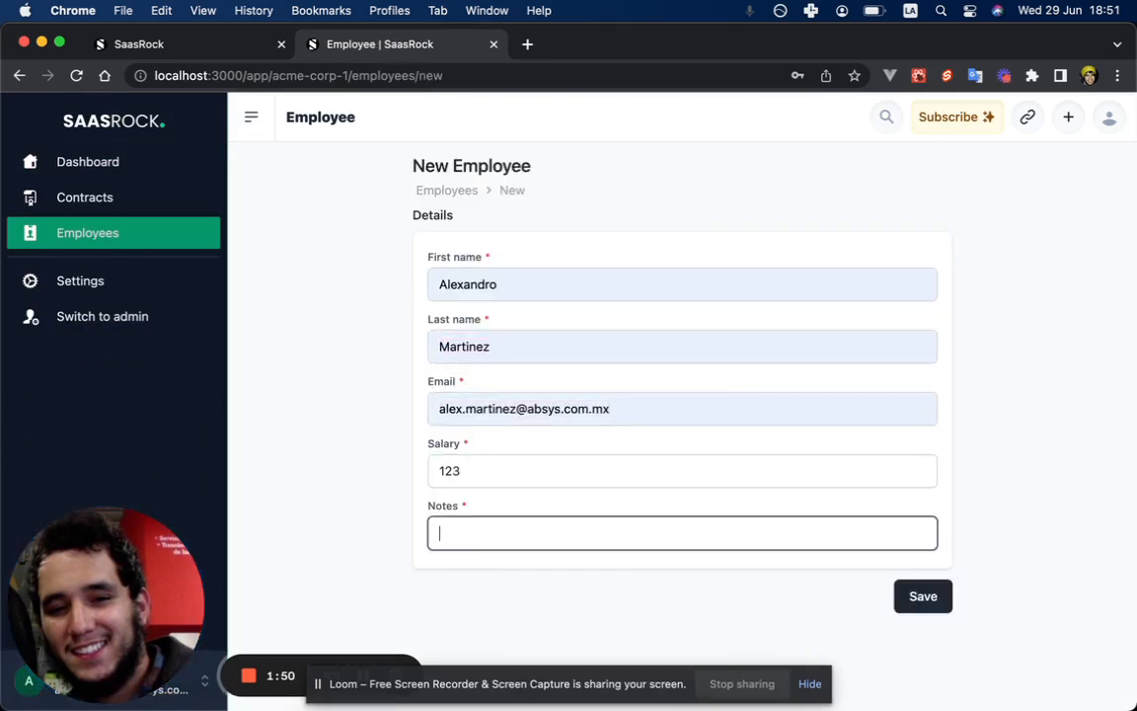
type("Some som")
key("Return")
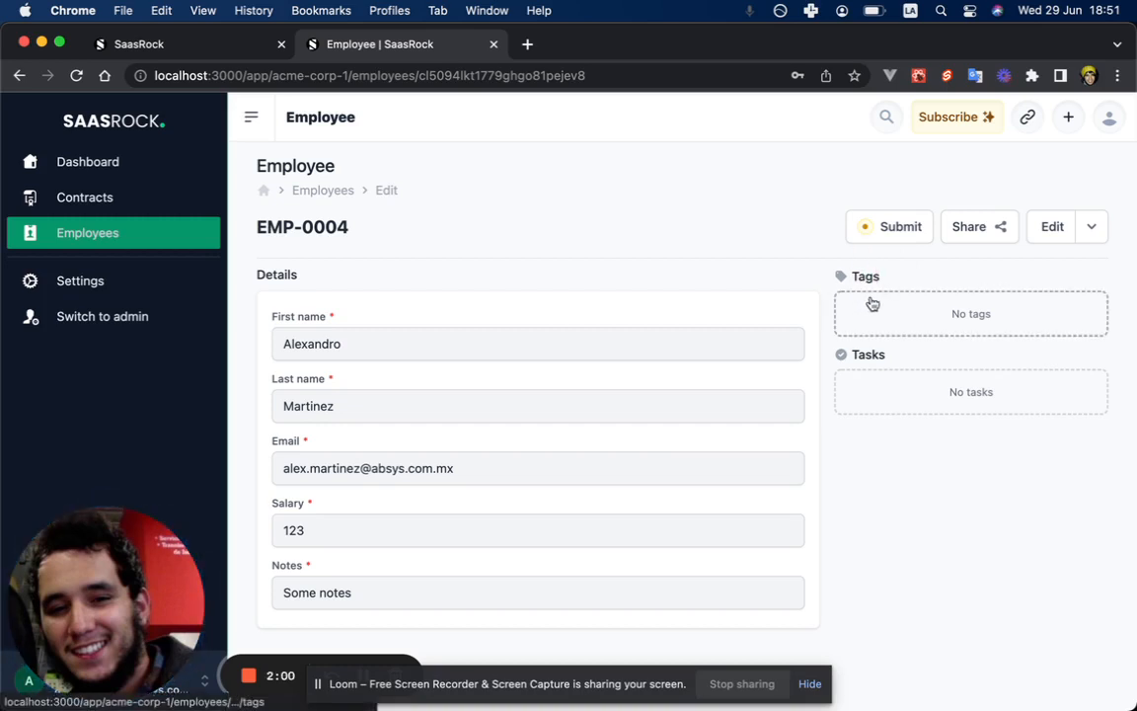
Open the admin portal in a separate tab, disable Has tags for the Employees entity and save its details.
left_click(145, 317, "super")
left_click(611, 47)
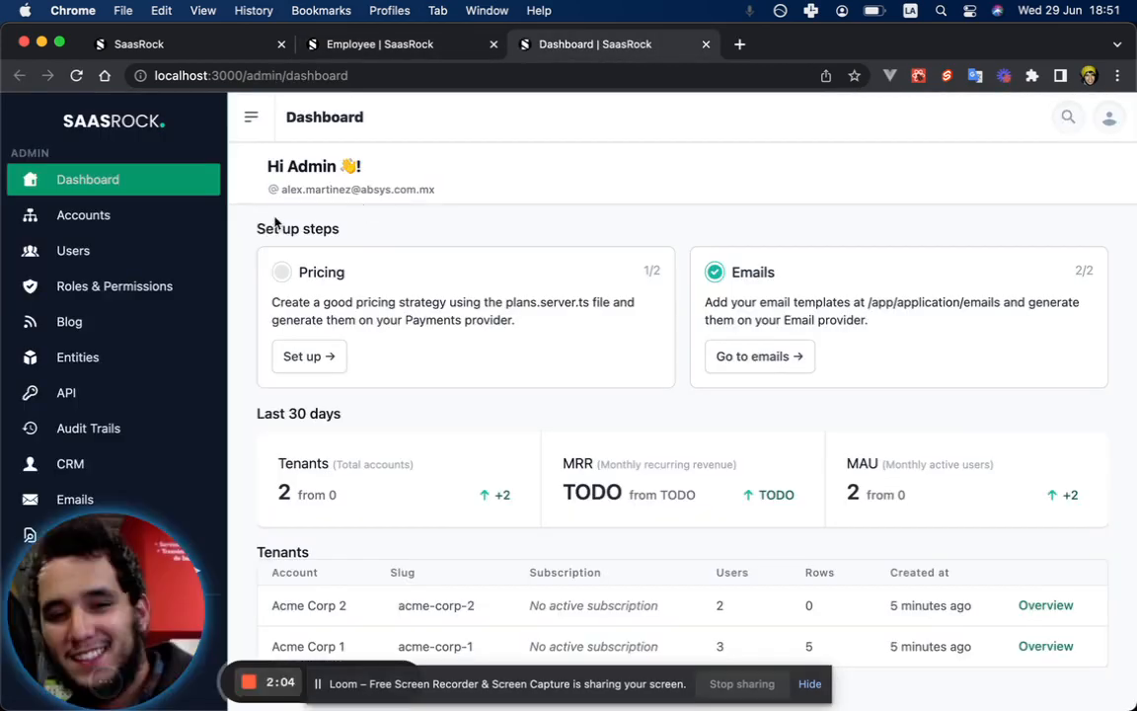
left_click(103, 358)
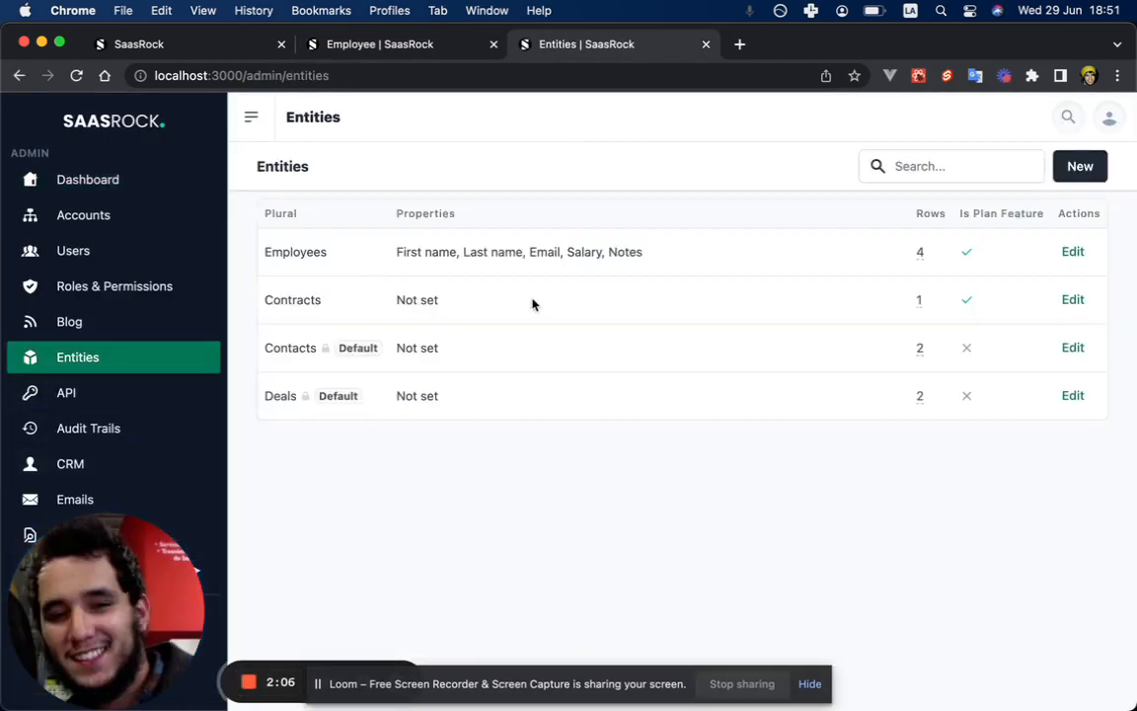
left_click(1073, 252)
scroll(520, 272, "down", 10)
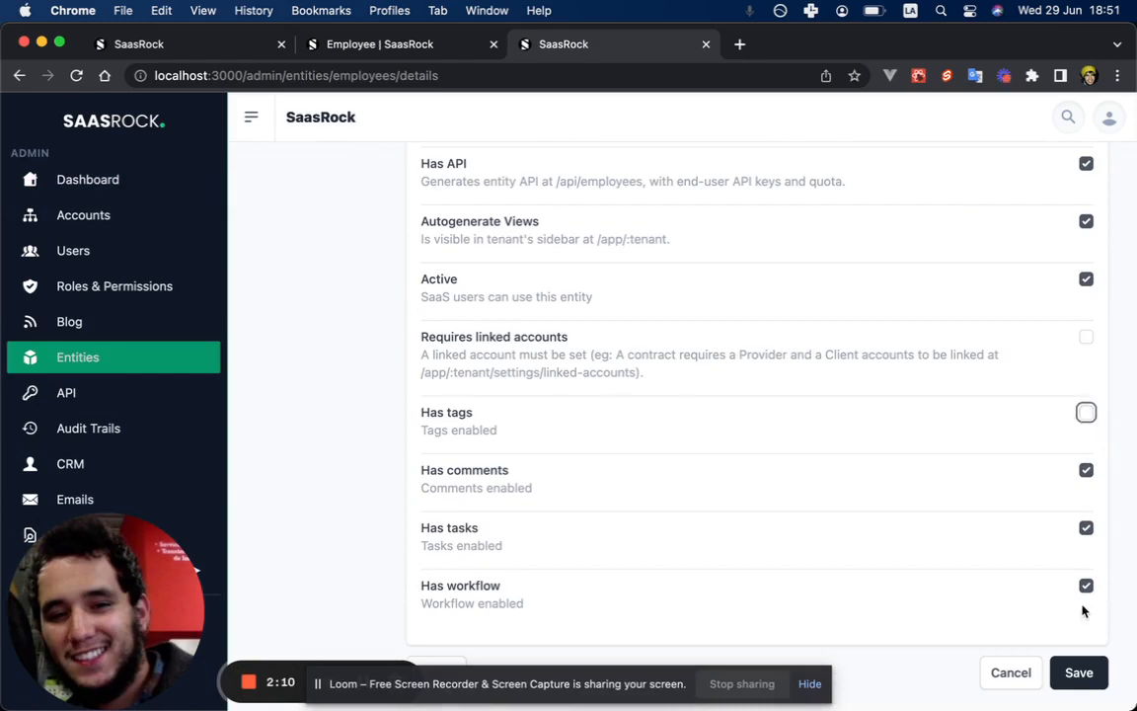
left_click(1079, 673)
Return to the employee record's tab, reload it and check the tags and tasks area.
left_click(424, 47)
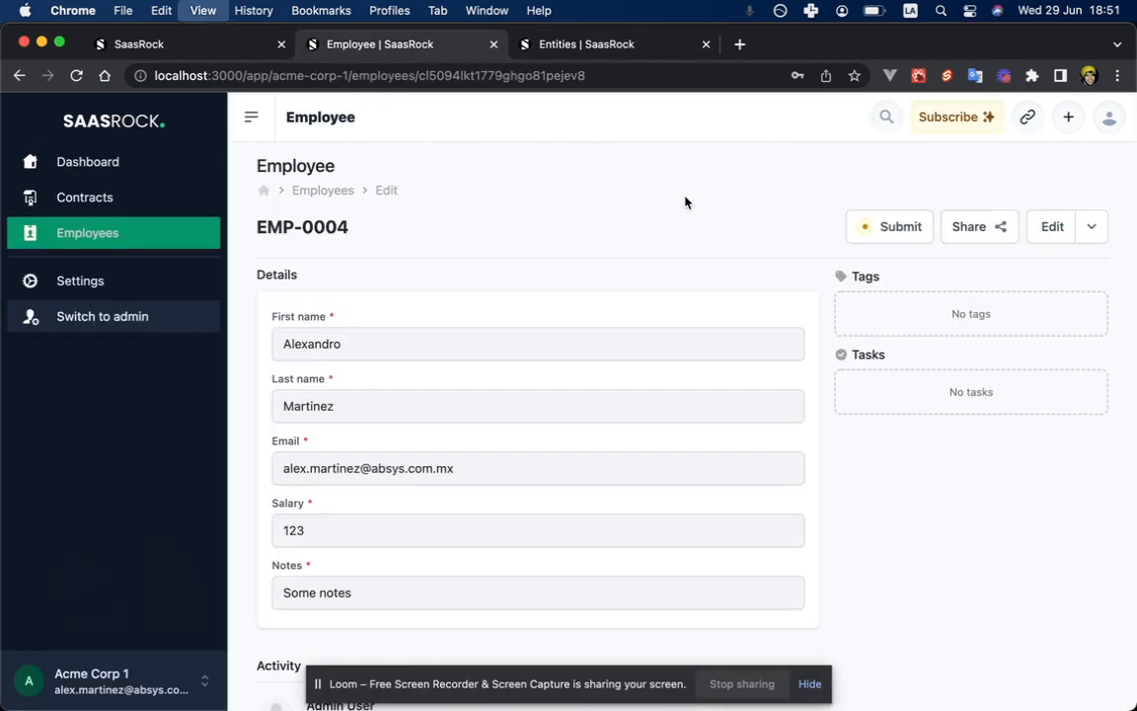
key("super+r")
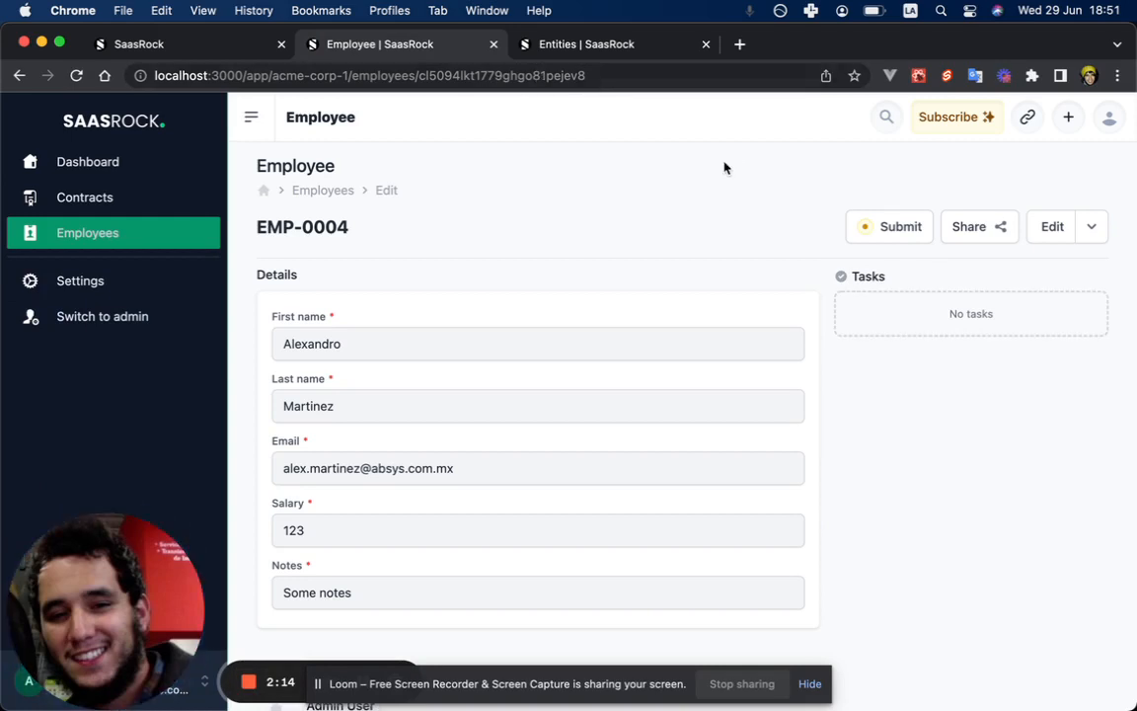
scroll(783, 270, "down", 1)
double_click(869, 266)
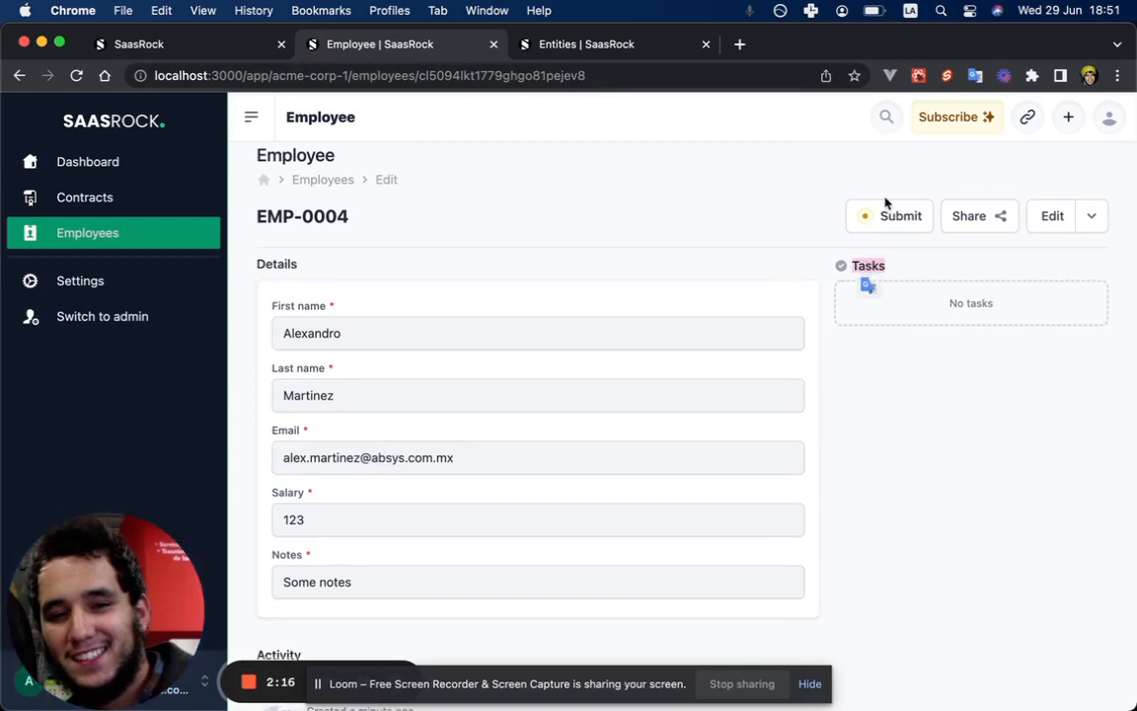
Check the Activity section of the employee record.
scroll(879, 235, "down", 3)
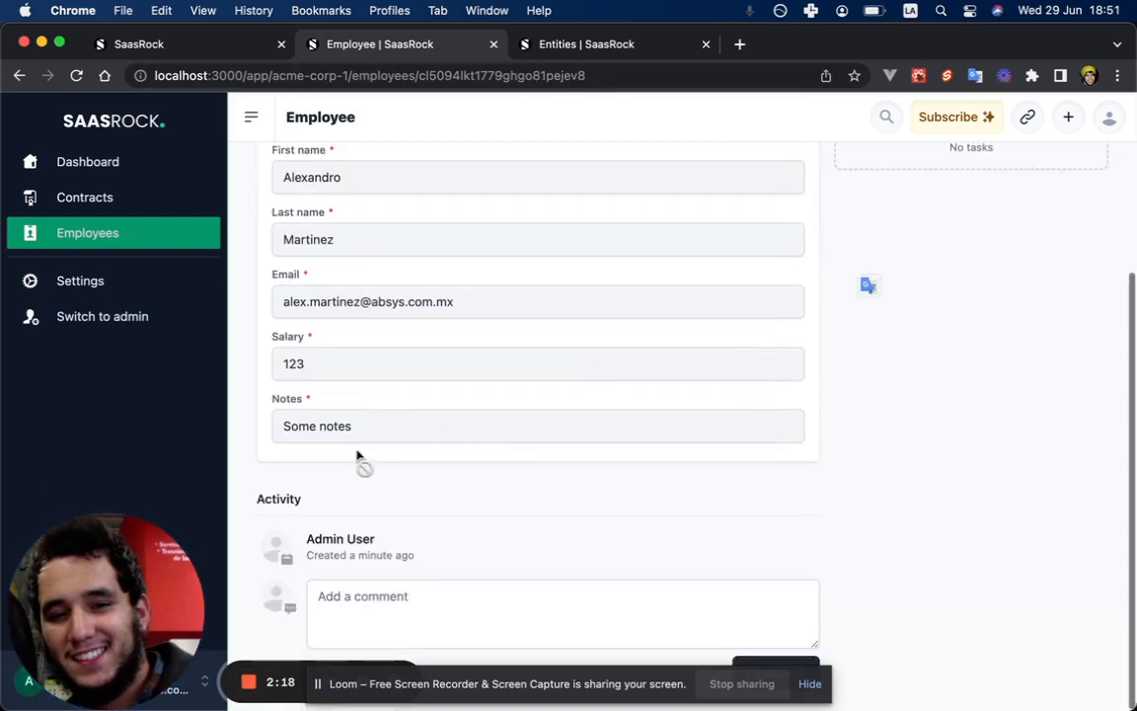
left_click_drag(258, 493, 419, 558)
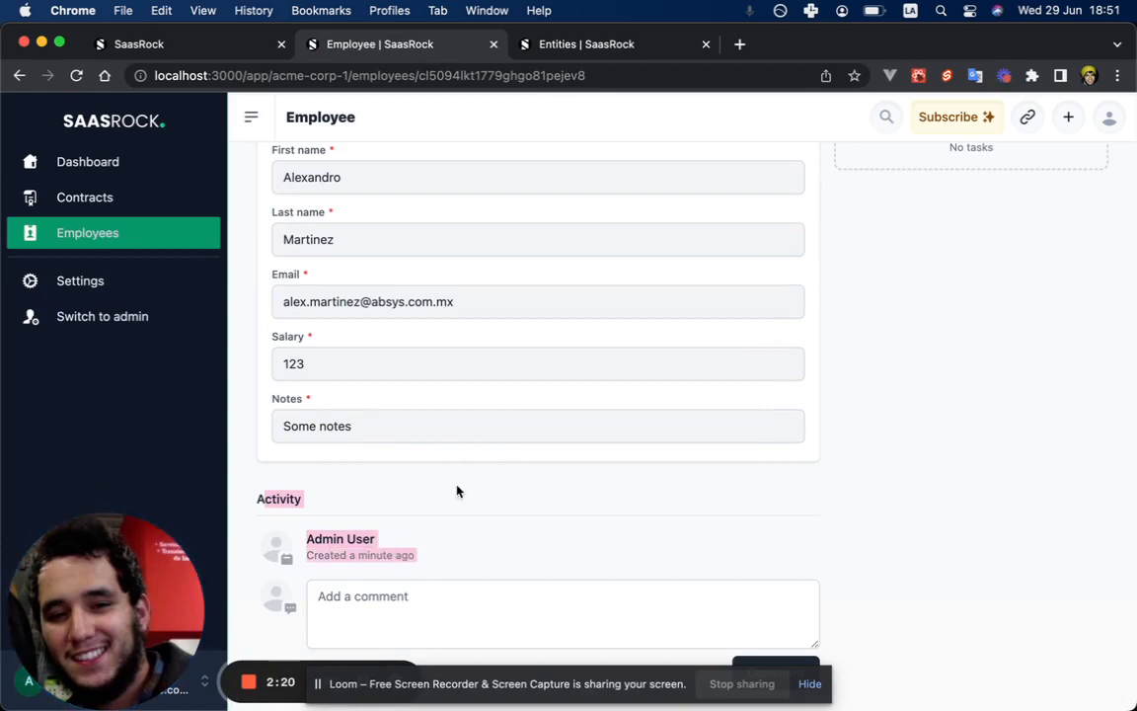
In the admin portal's tab, enable Has tags for the Employees entity and save its details.
left_click(583, 43)
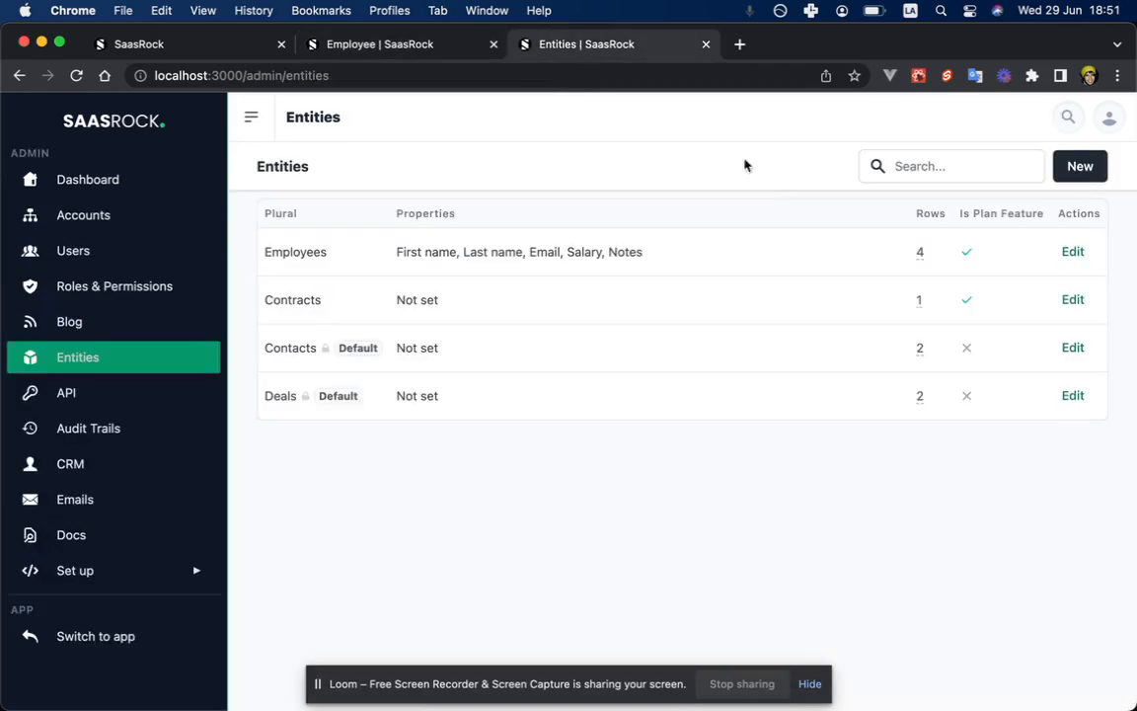
left_click(464, 247)
scroll(835, 332, "down", 10)
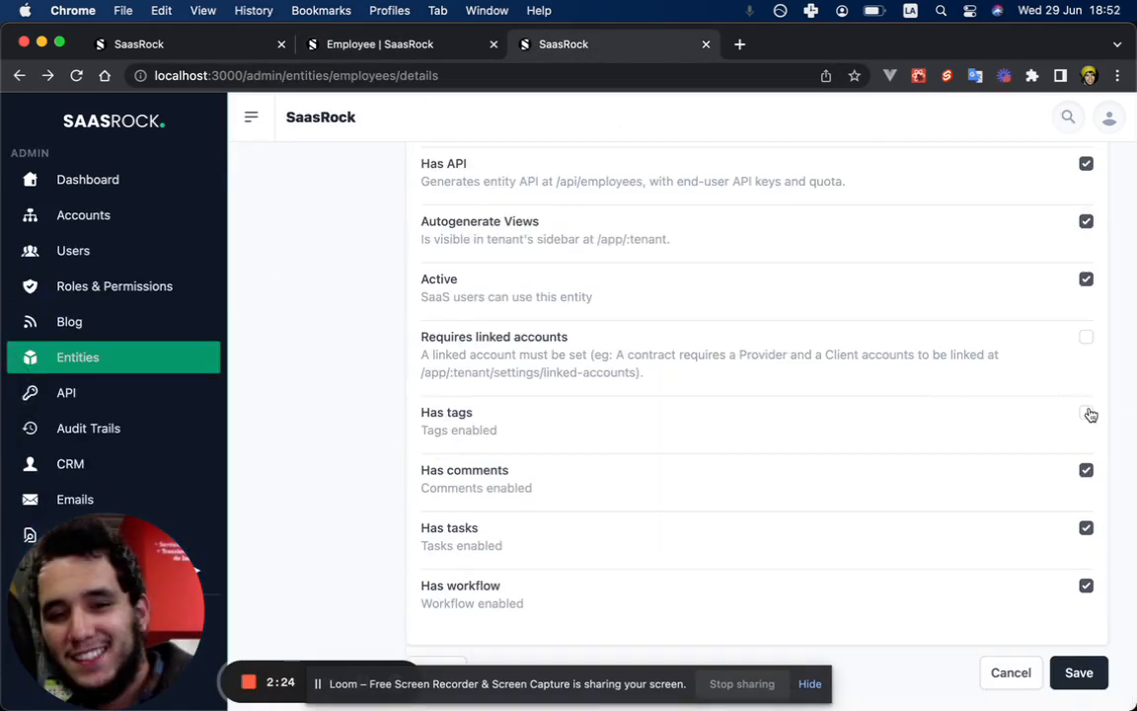
left_click(1090, 414)
left_click(1079, 679)
Close the admin portal's tab and reload the employee record.
left_click(632, 76)
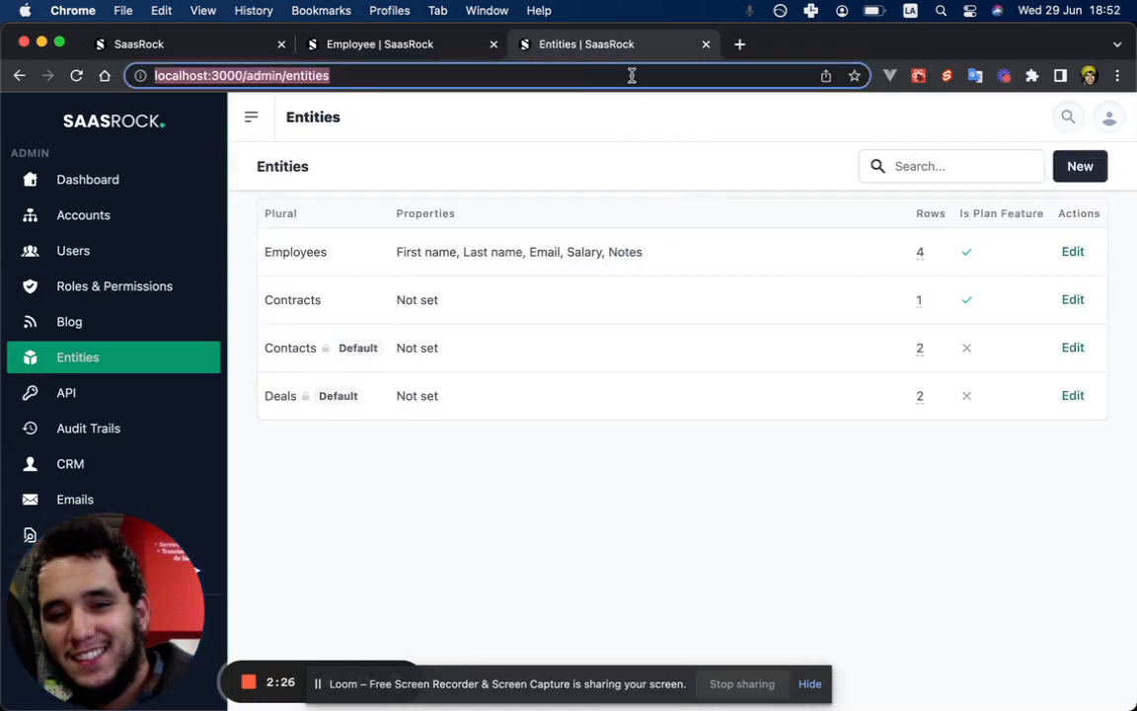
key("super+w")
scroll(844, 271, "up", 4)
left_click(867, 376)
key("super+r")
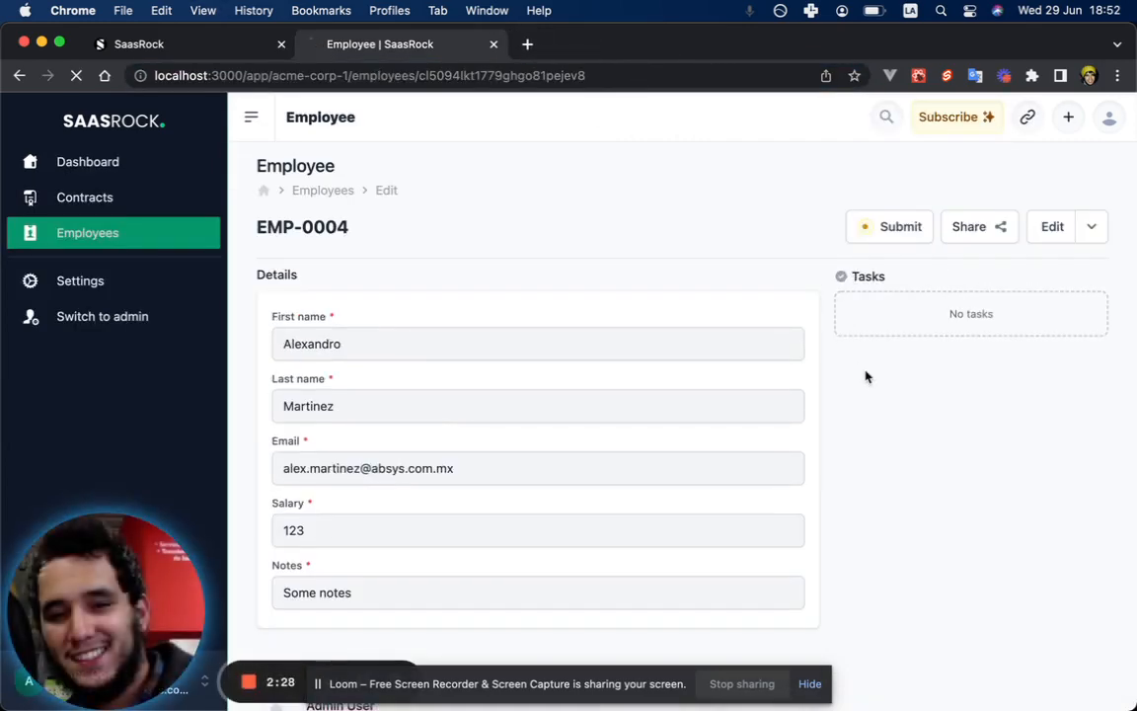
Add the tags tag-1 and tag-2 to the employee record.
left_click(894, 309)
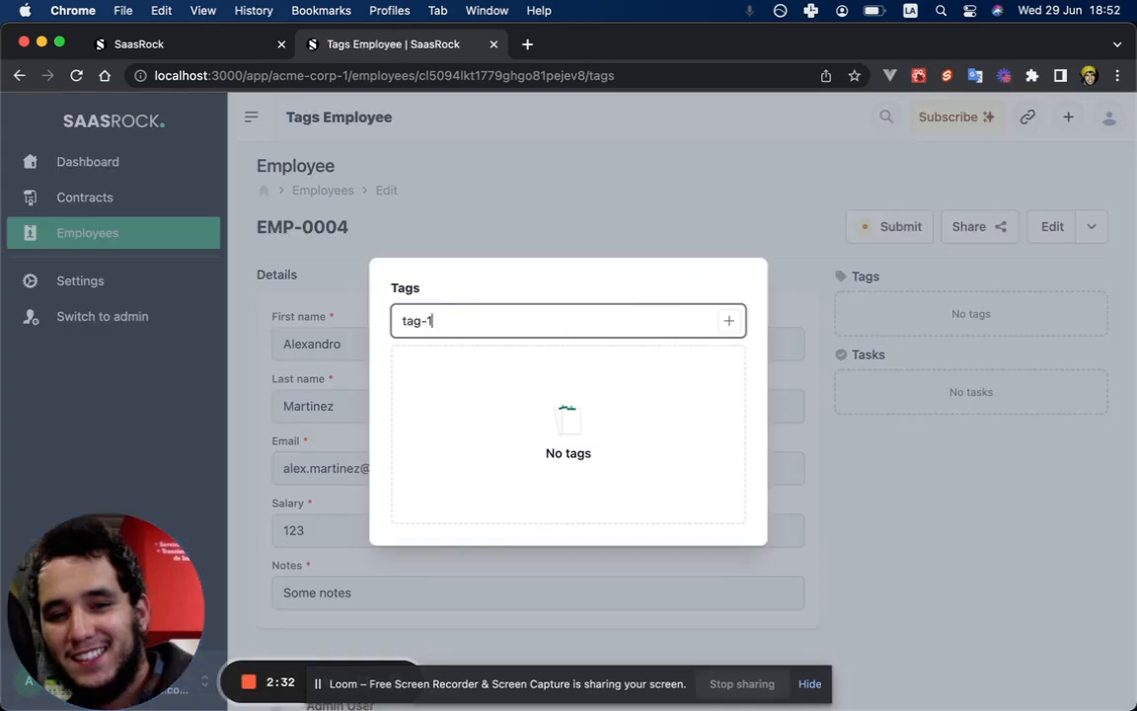
key("Return")
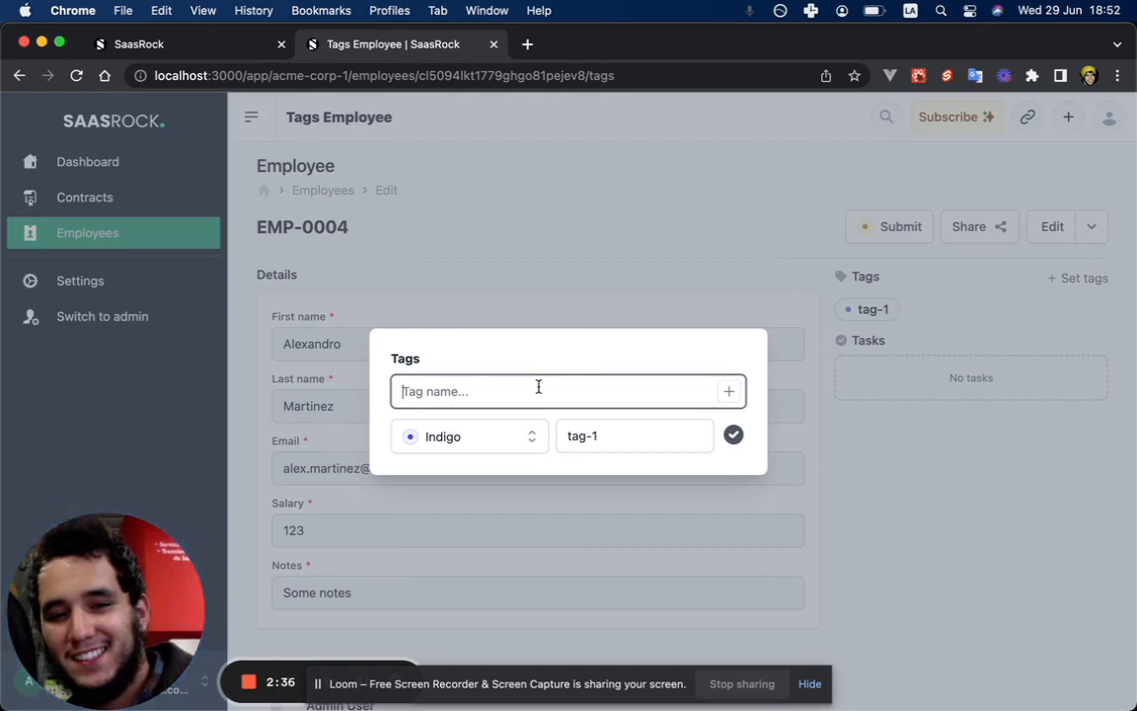
type("tag-2")
key("Return")
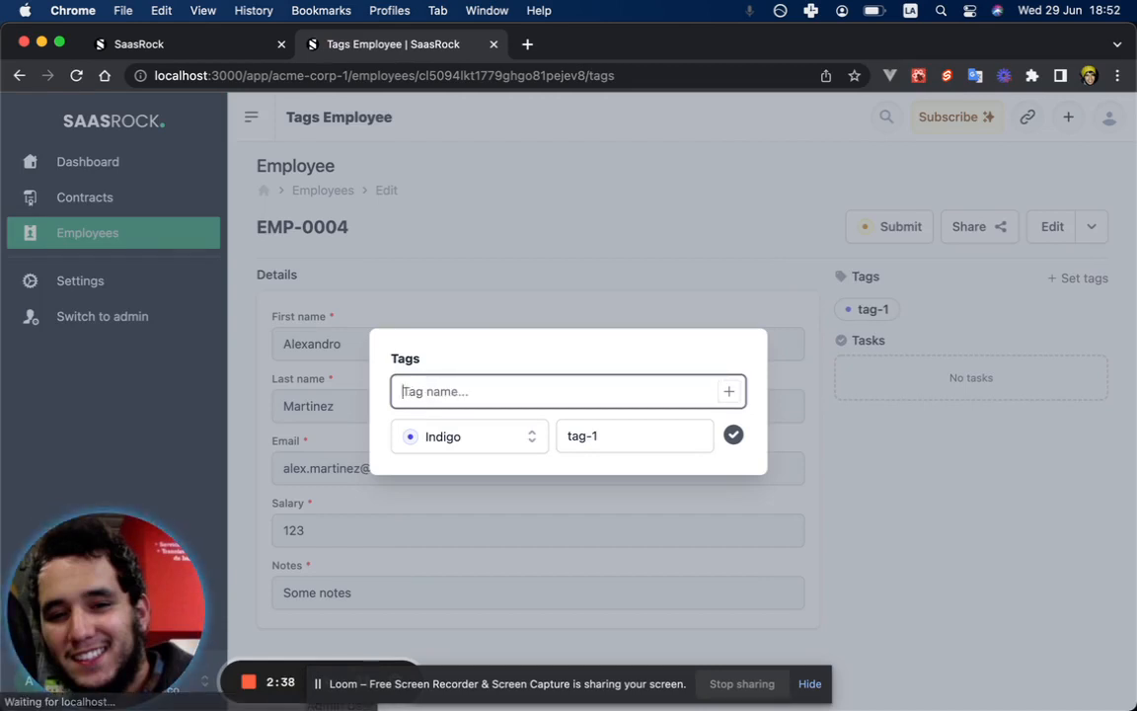
Change the color of tag-2 to green and close the tags dialog.
left_click(459, 462)
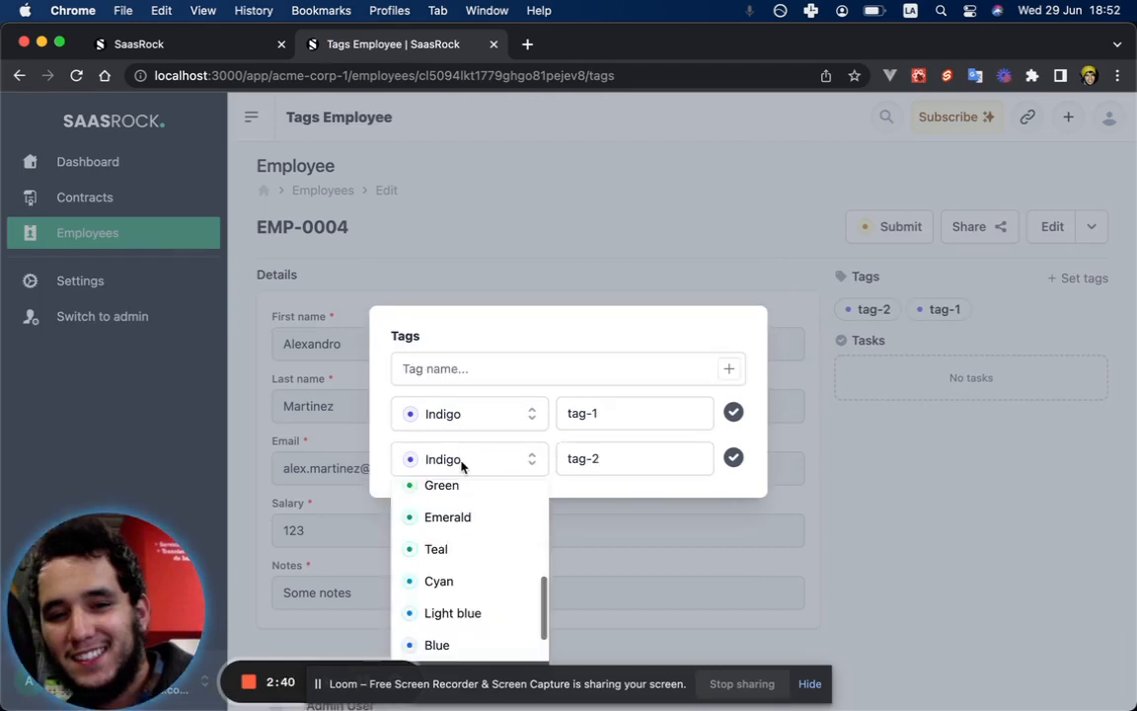
key("Escape")
left_click(875, 327)
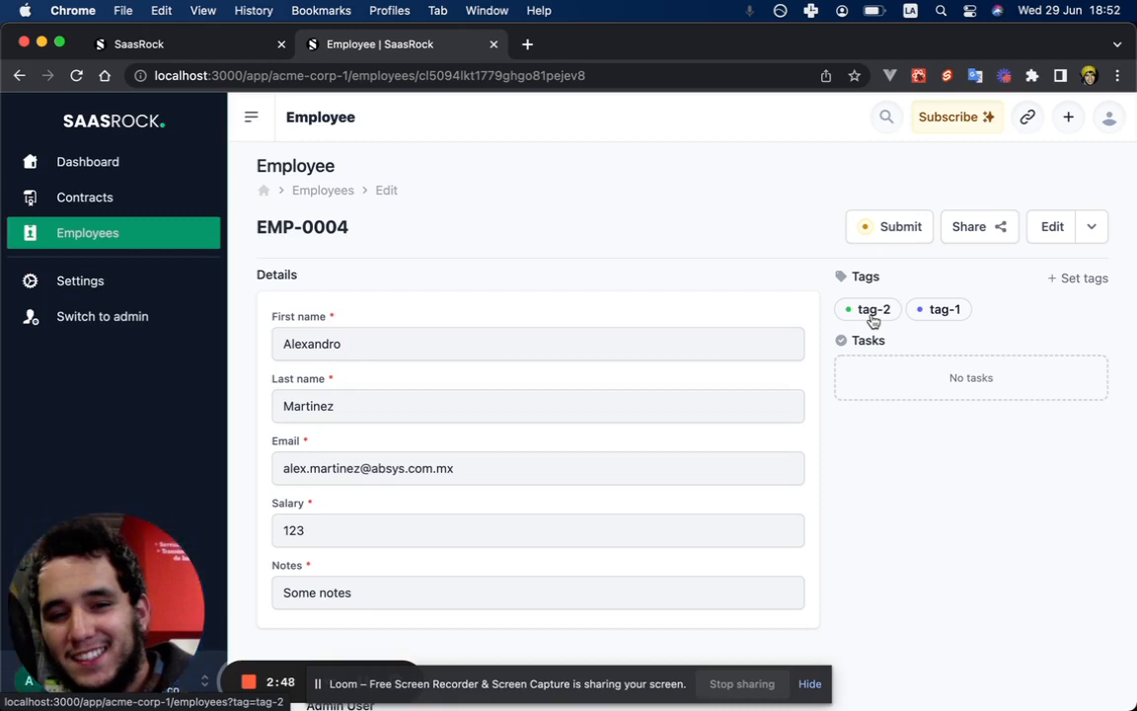
List the employees tagged tag-2, changing the tag value in the page address to tag-1 and to tag-3.
left_click(874, 310)
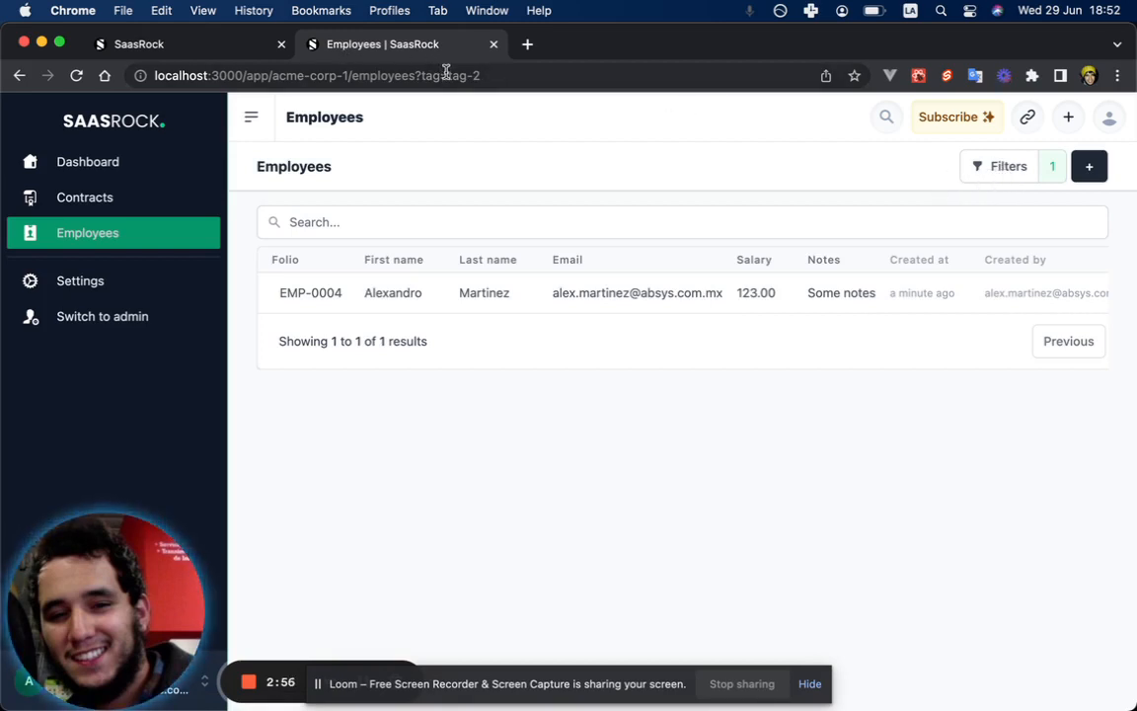
left_click_drag(474, 74, 527, 71)
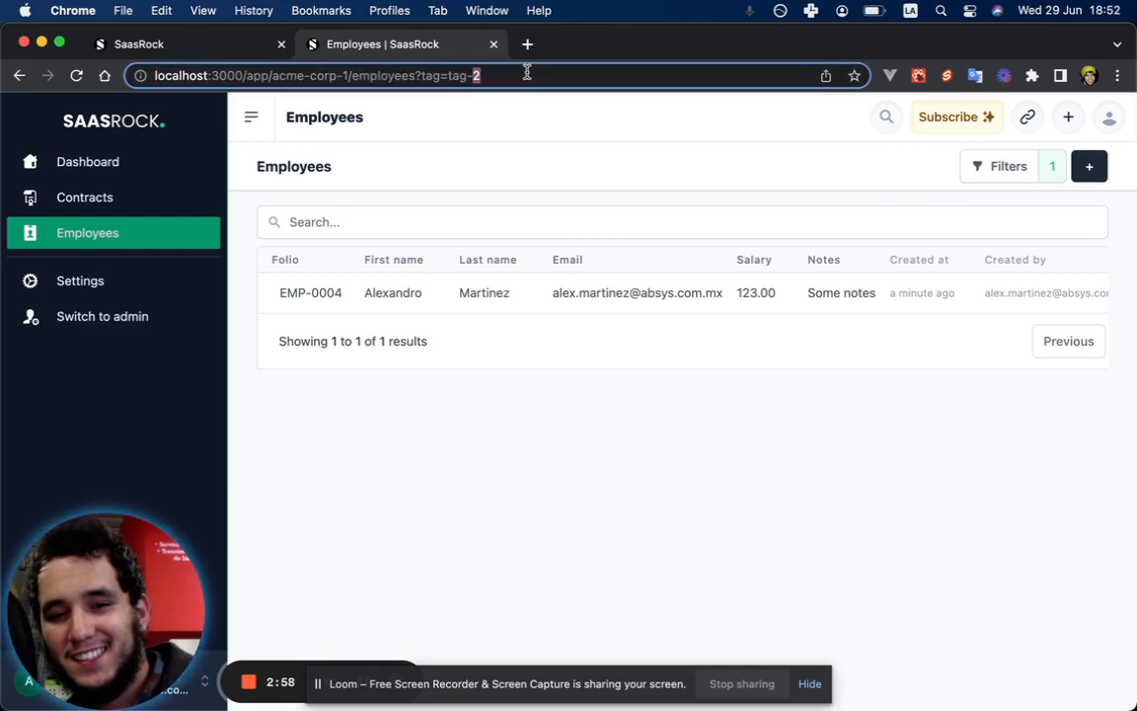
type("1")
key("Return")
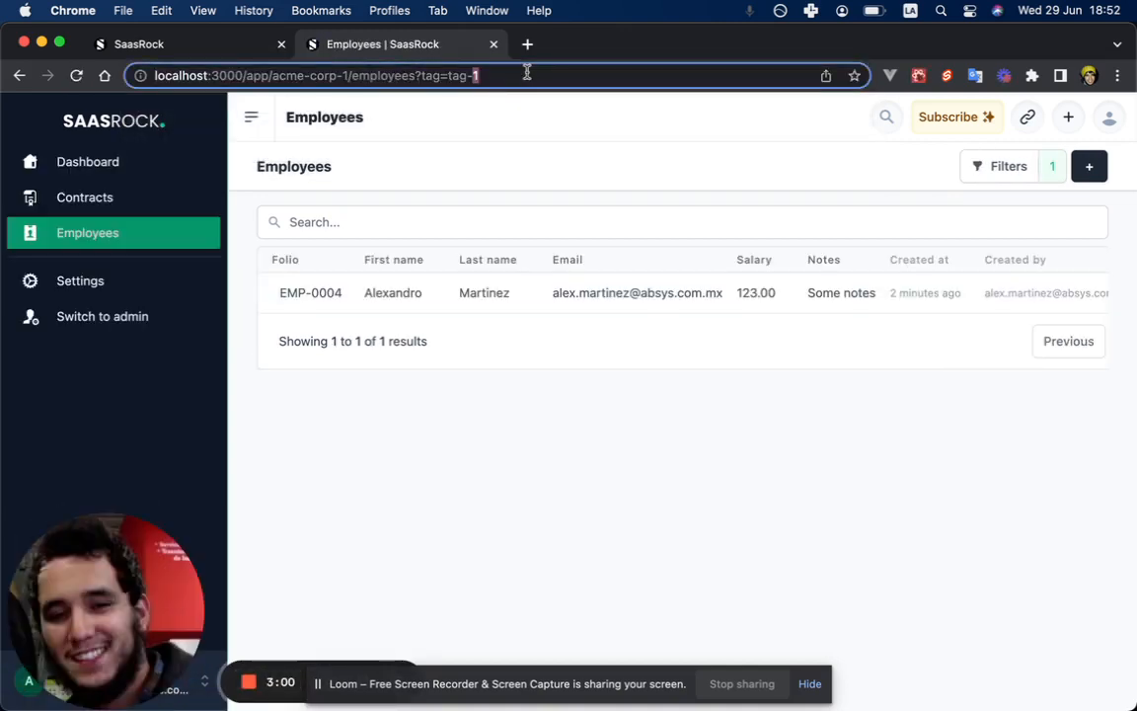
type("3")
key("Return")
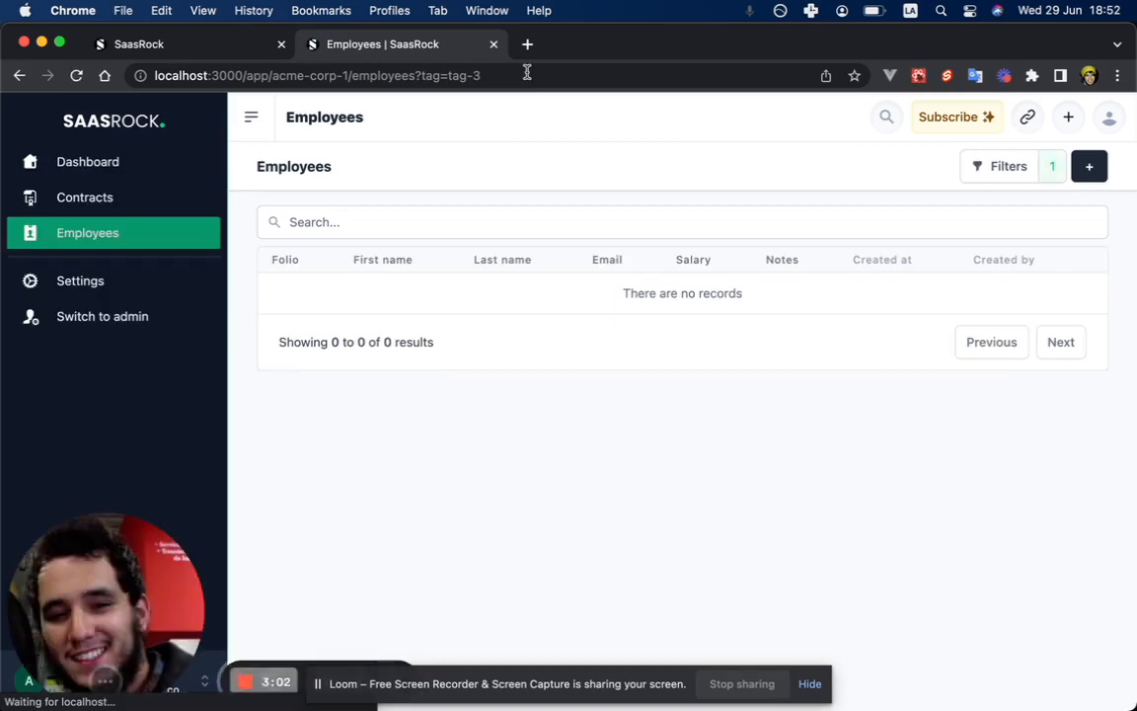
Clear the tag filter on the Employees list and reopen the filter options at the search across all fields.
left_click(1002, 170)
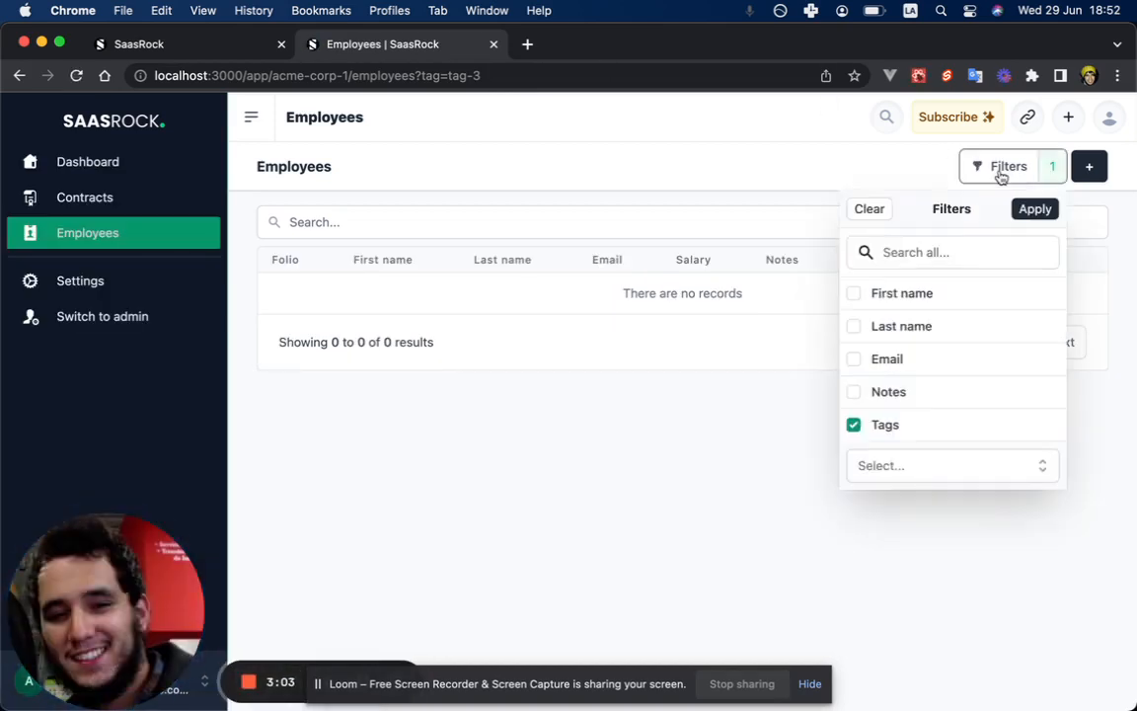
left_click(869, 209)
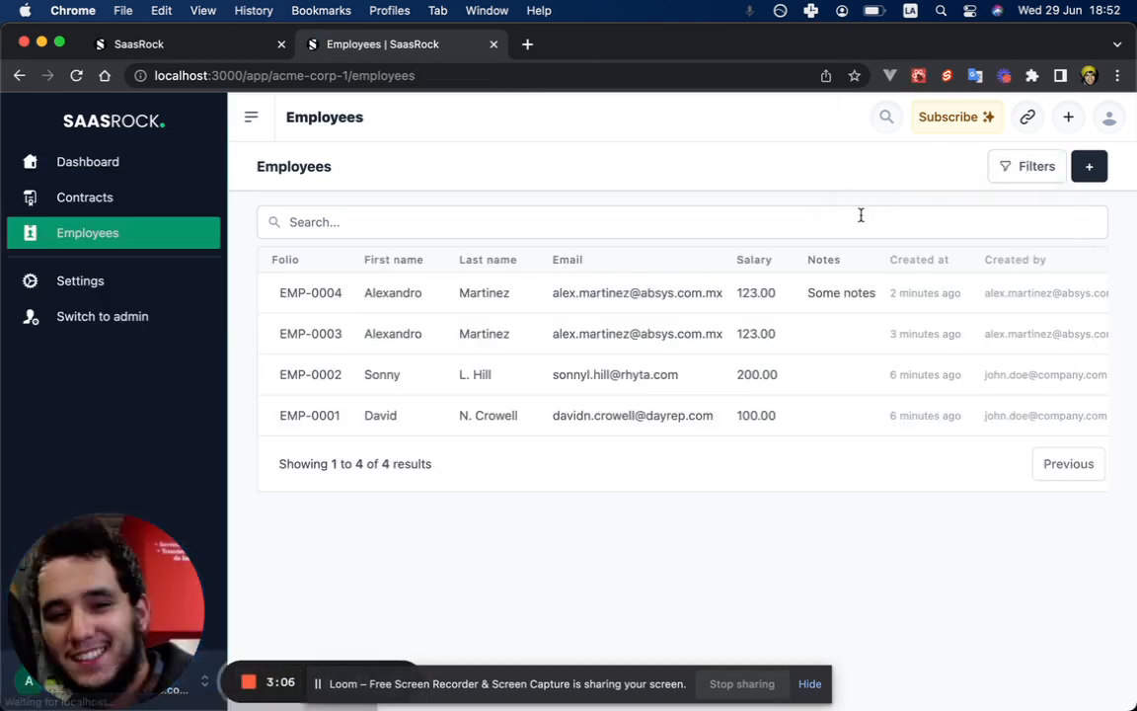
left_click(1008, 170)
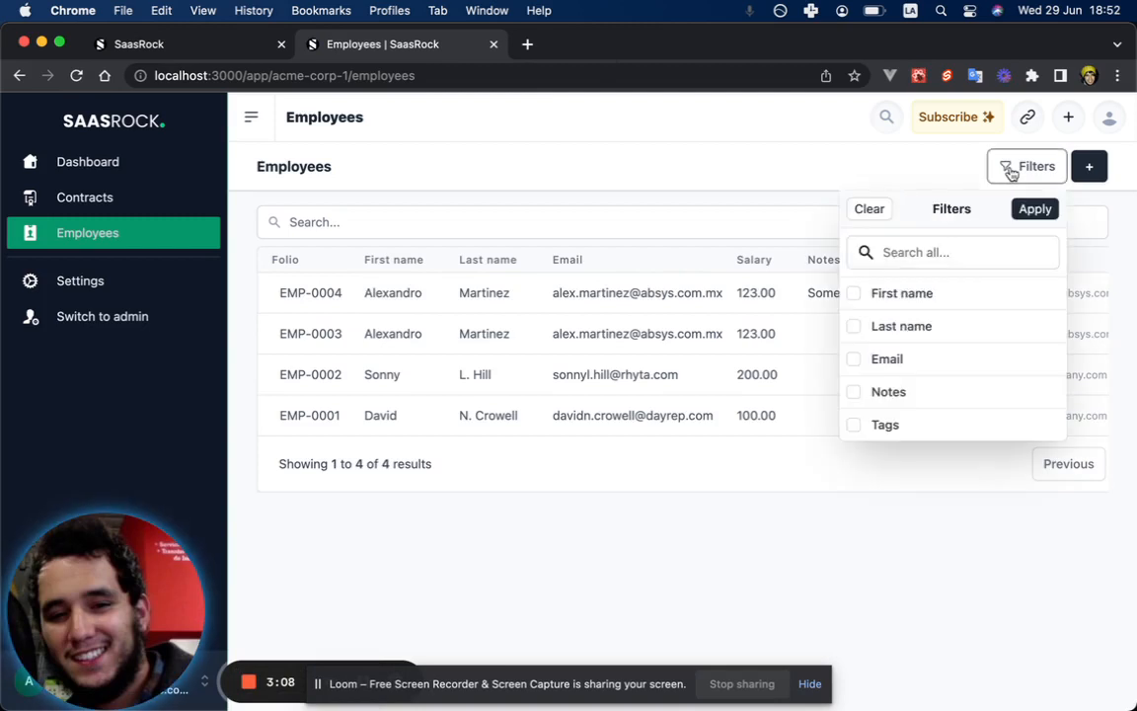
left_click(932, 253)
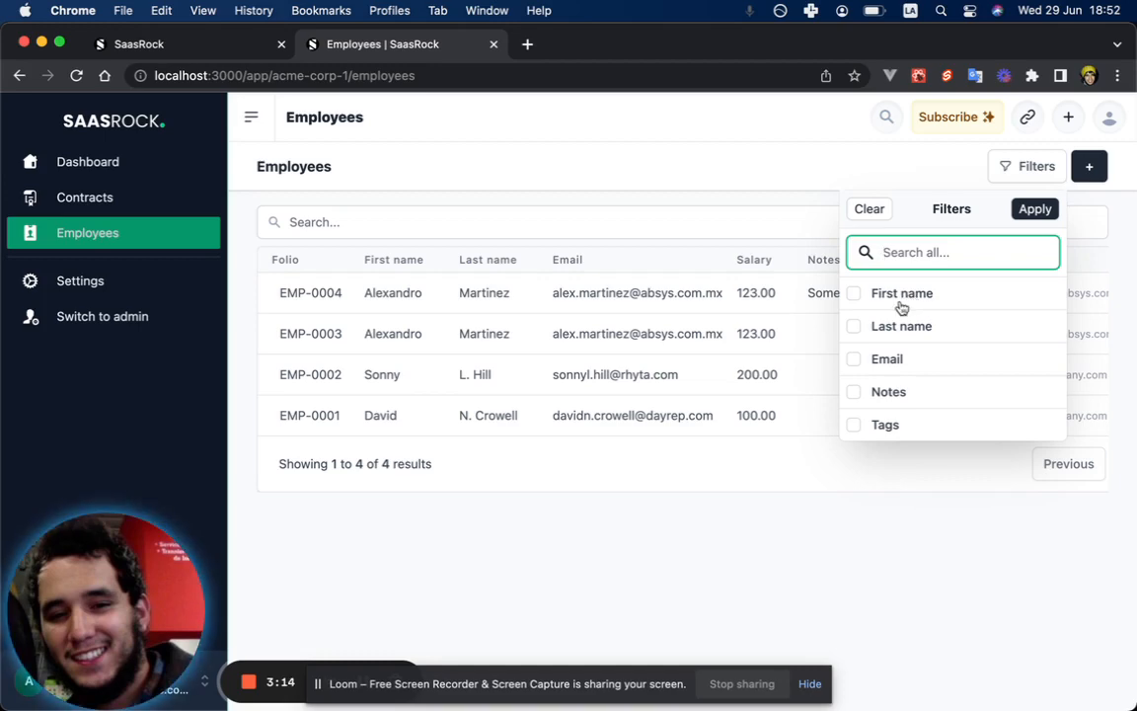
Switch to VS Code and open the project's schema.prisma file.
key("super+Tab")
key("super+p")
type("models")
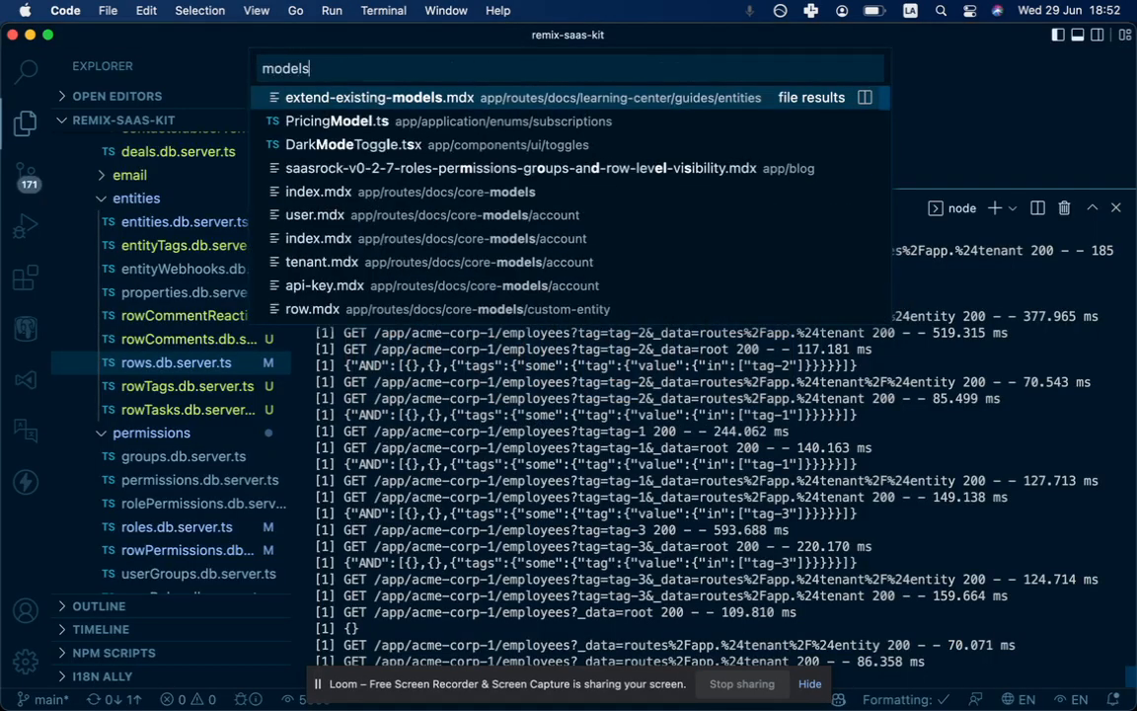
key("super+a")
type("pri")
key("Return")
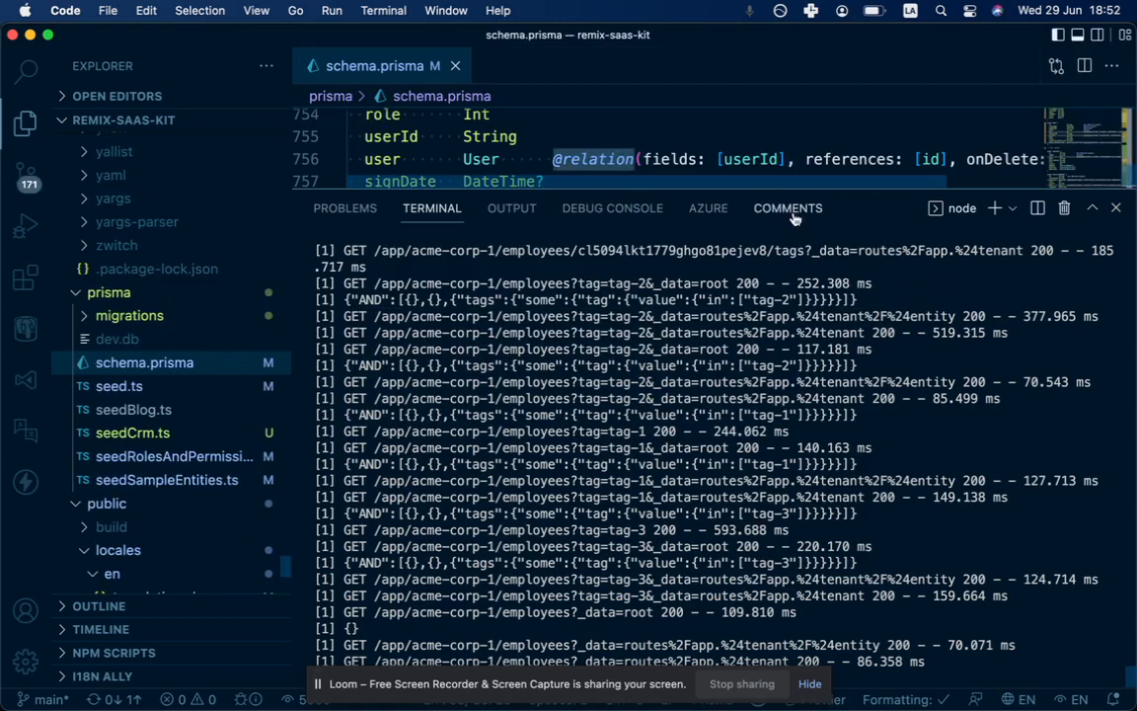
Enlarge the editor area, find "deal {" in the schema and examine the Deal model's name and value fields.
left_click_drag(772, 187, 772, 405)
key("super+f")
type("de")
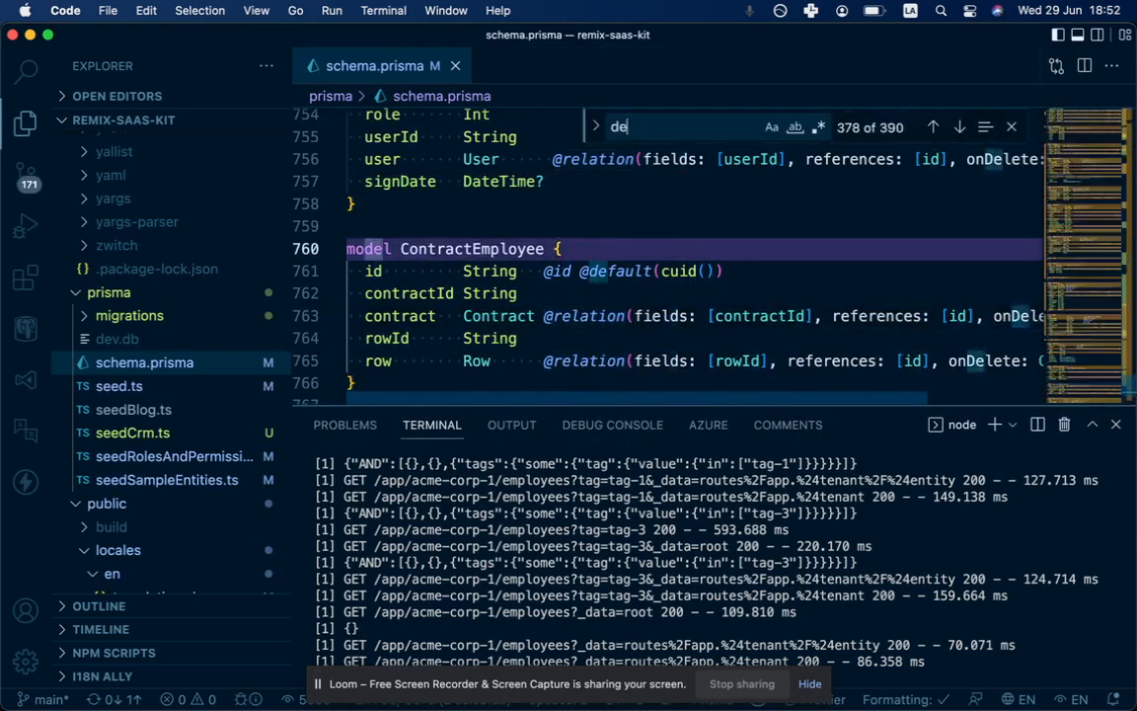
type("al {")
scroll(506, 242, "down", 3)
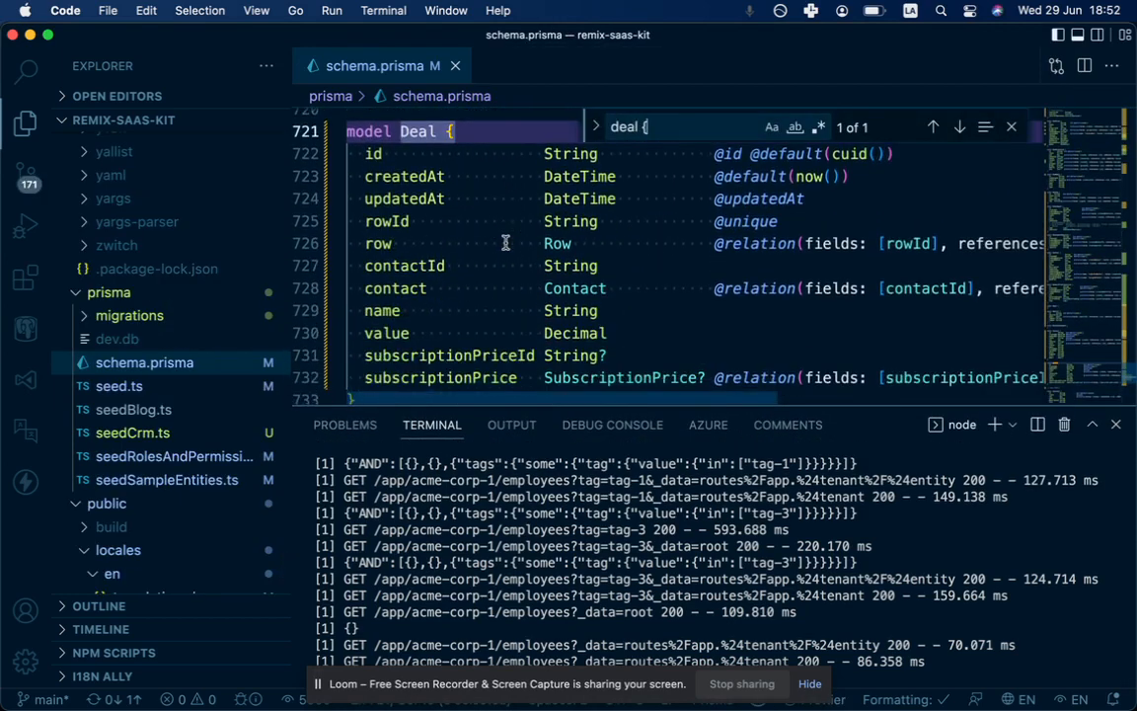
left_click_drag(366, 223, 623, 237)
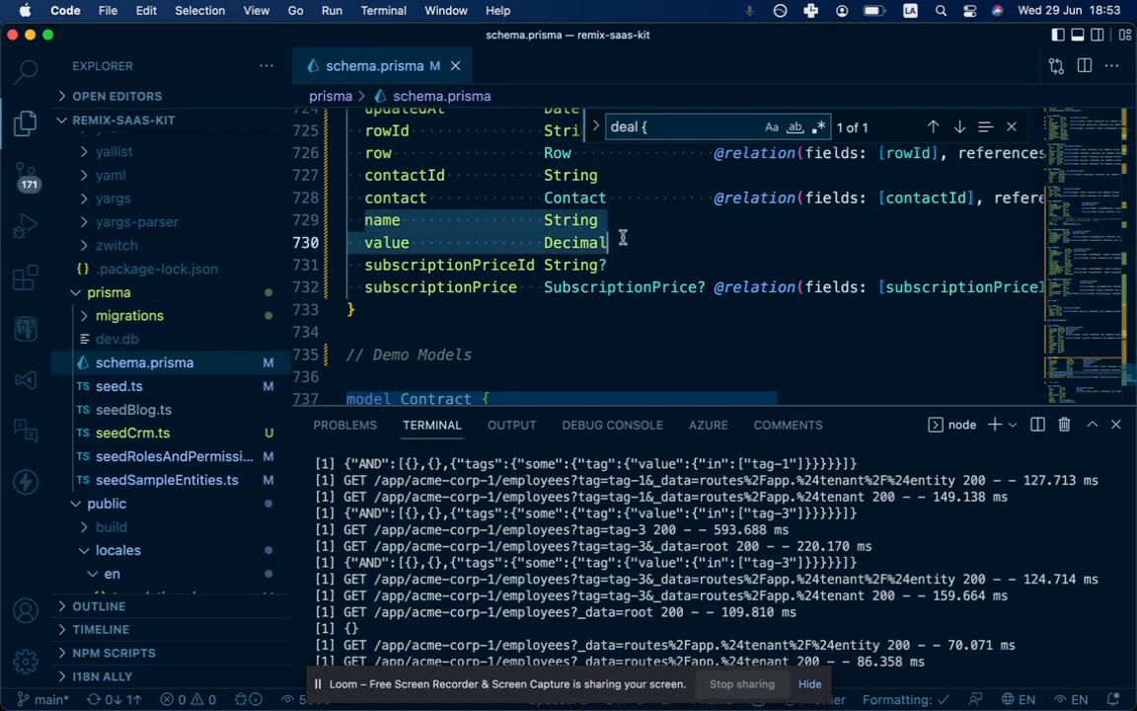
left_click(531, 226)
double_click(391, 223)
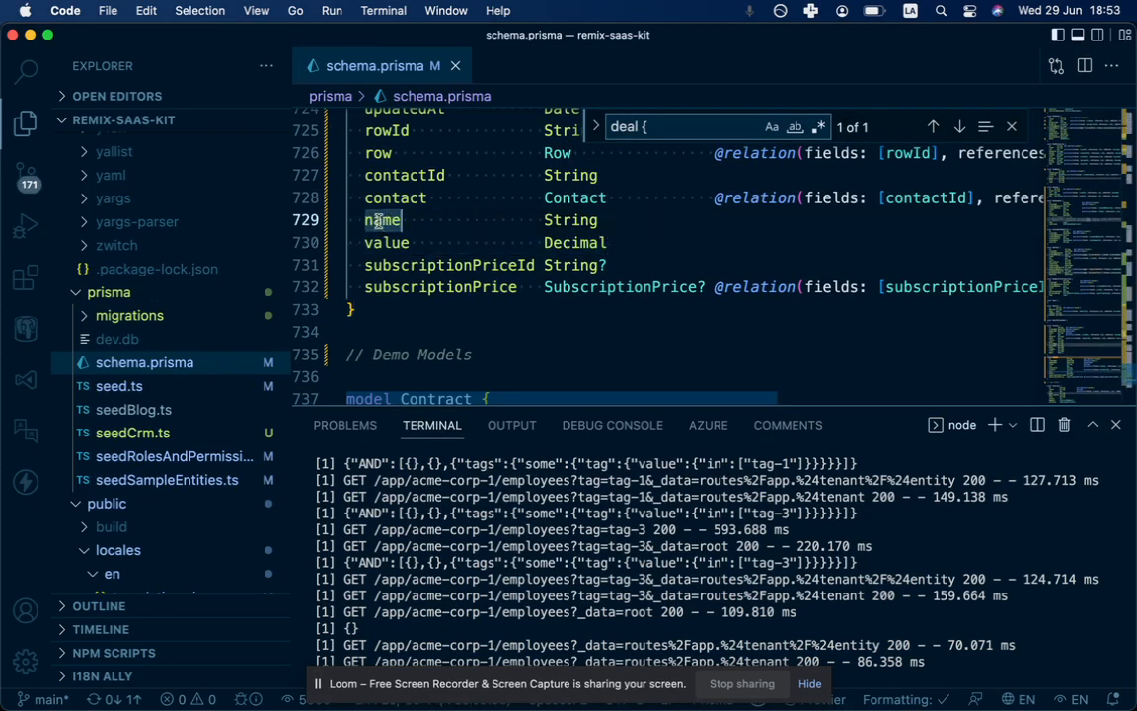
left_click(378, 247)
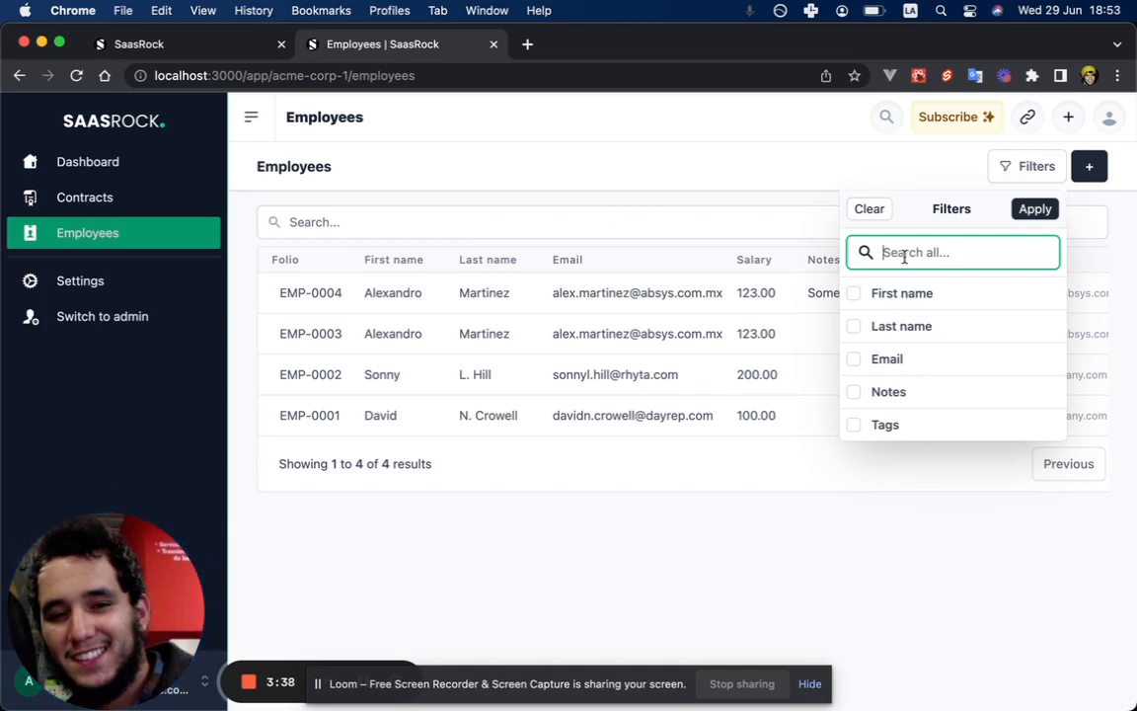
Back in Chrome, search all employee fields for the first name of employee EMP-0002.
type("sonny")
key("Return")
Replace the general search with an Email contains filter using part of the listed employee's address.
left_click(995, 166)
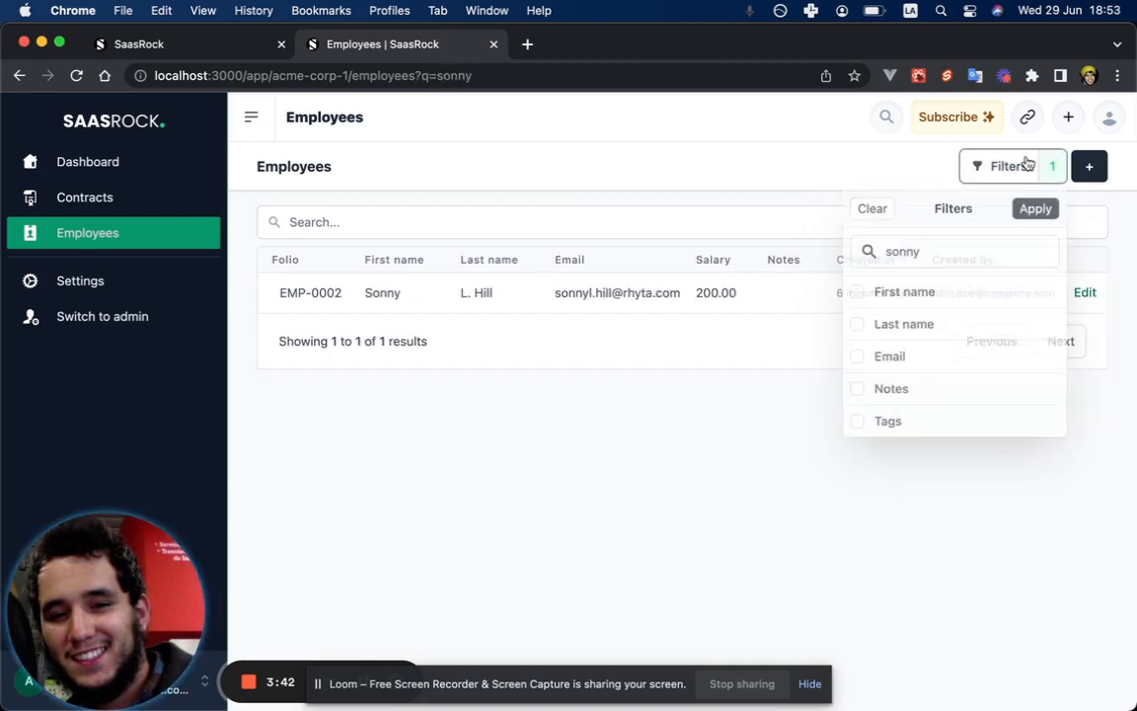
double_click(929, 252)
key("BackSpace")
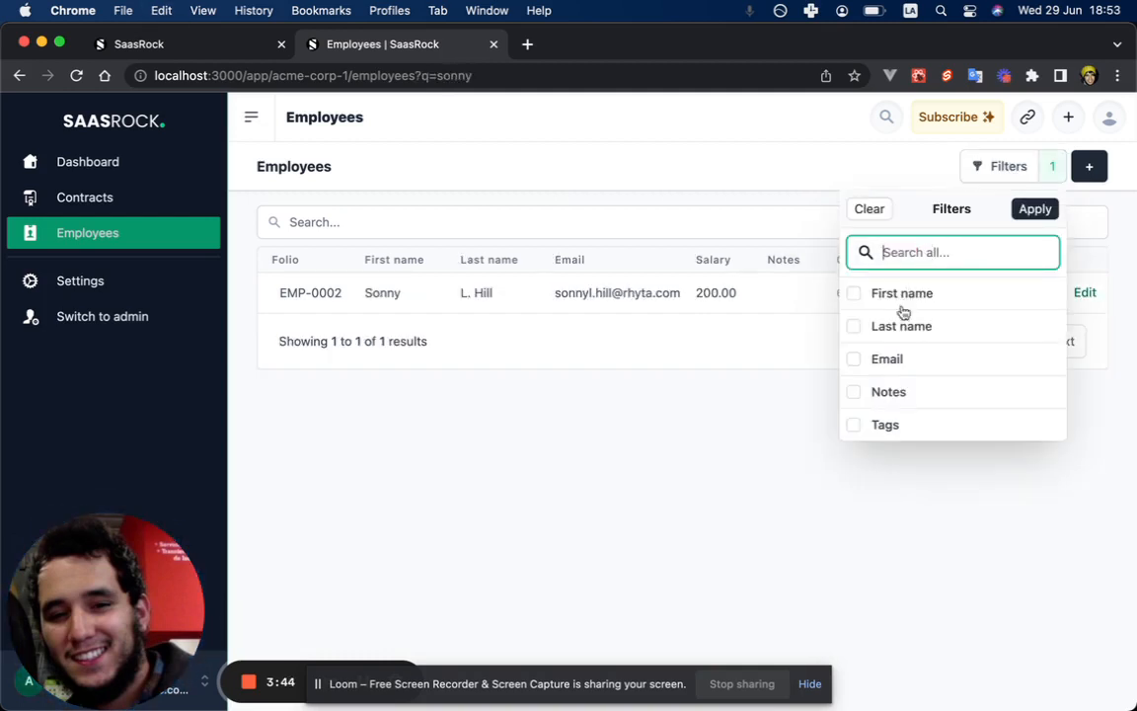
left_click(887, 360)
left_click(929, 394)
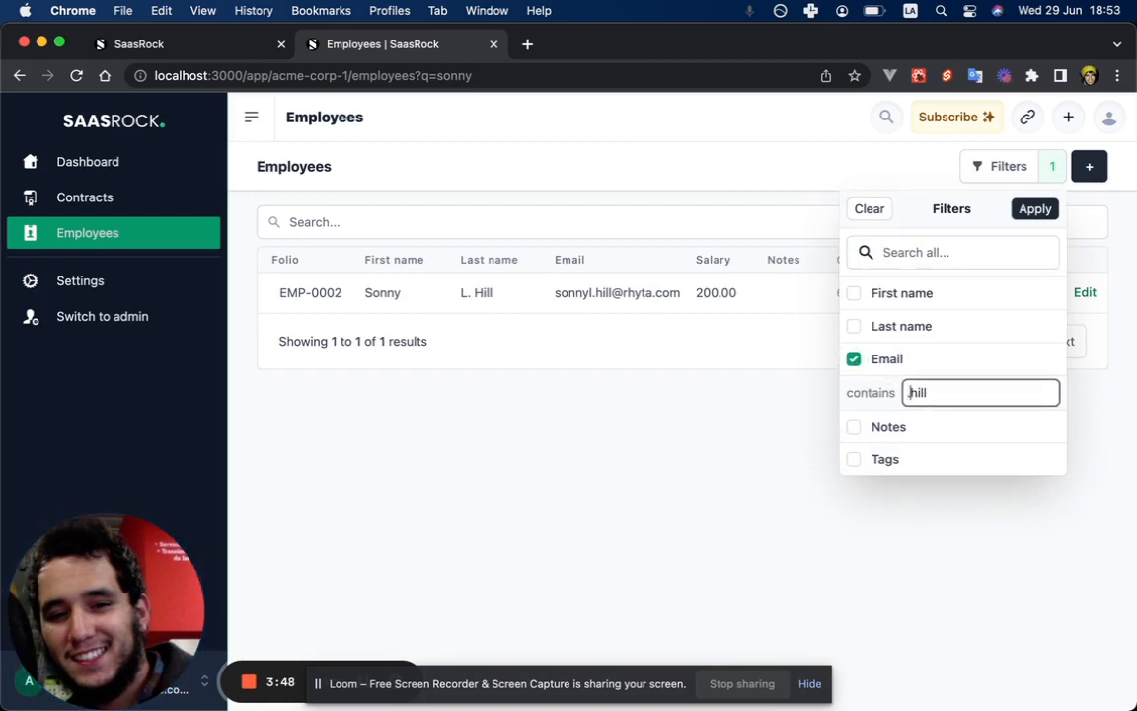
key("Return")
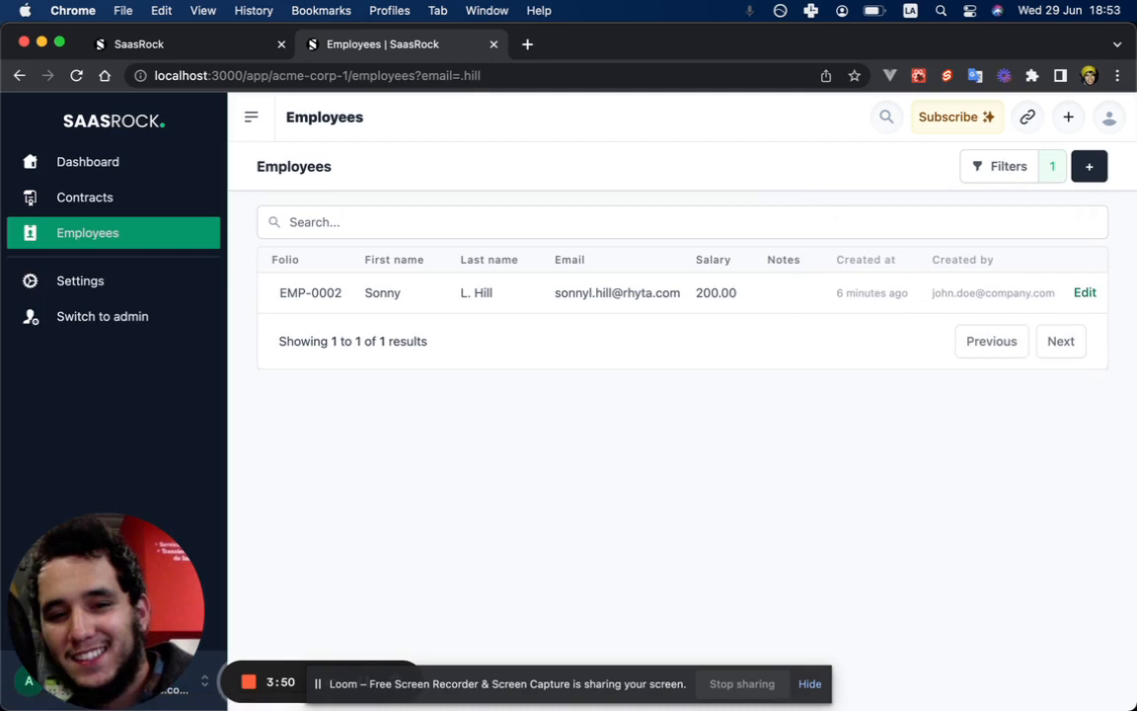
Add a Tags filter for tag-1 alongside the email filter and apply both.
left_click(997, 168)
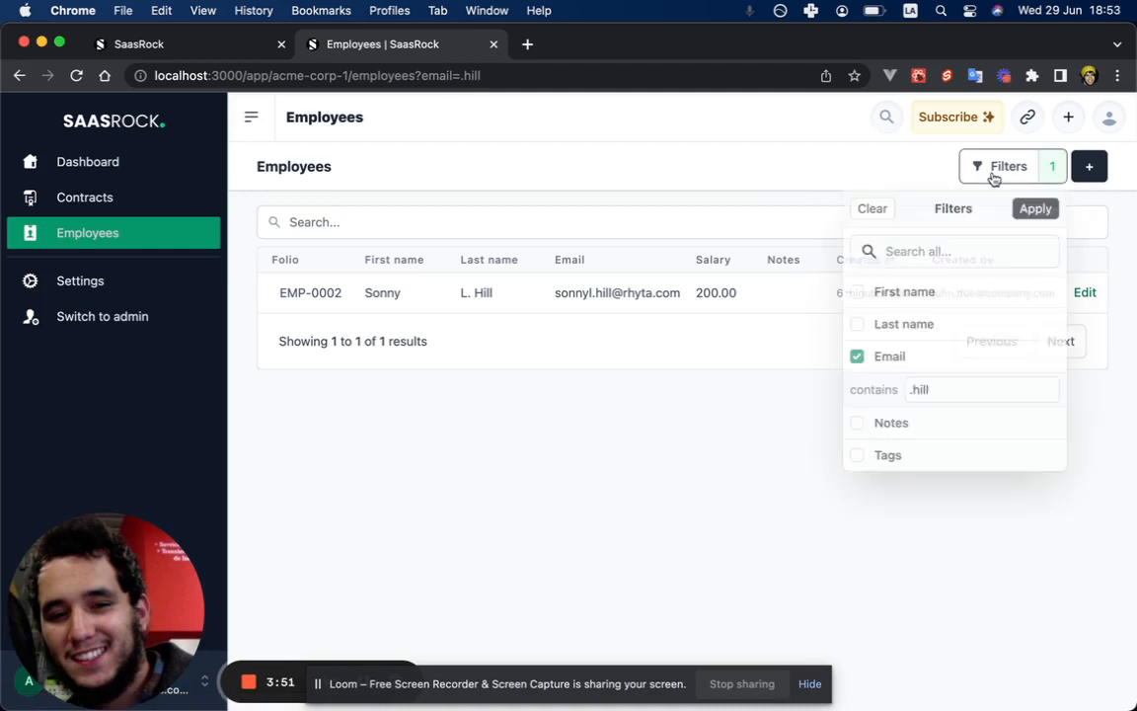
left_click(884, 460)
left_click(896, 501)
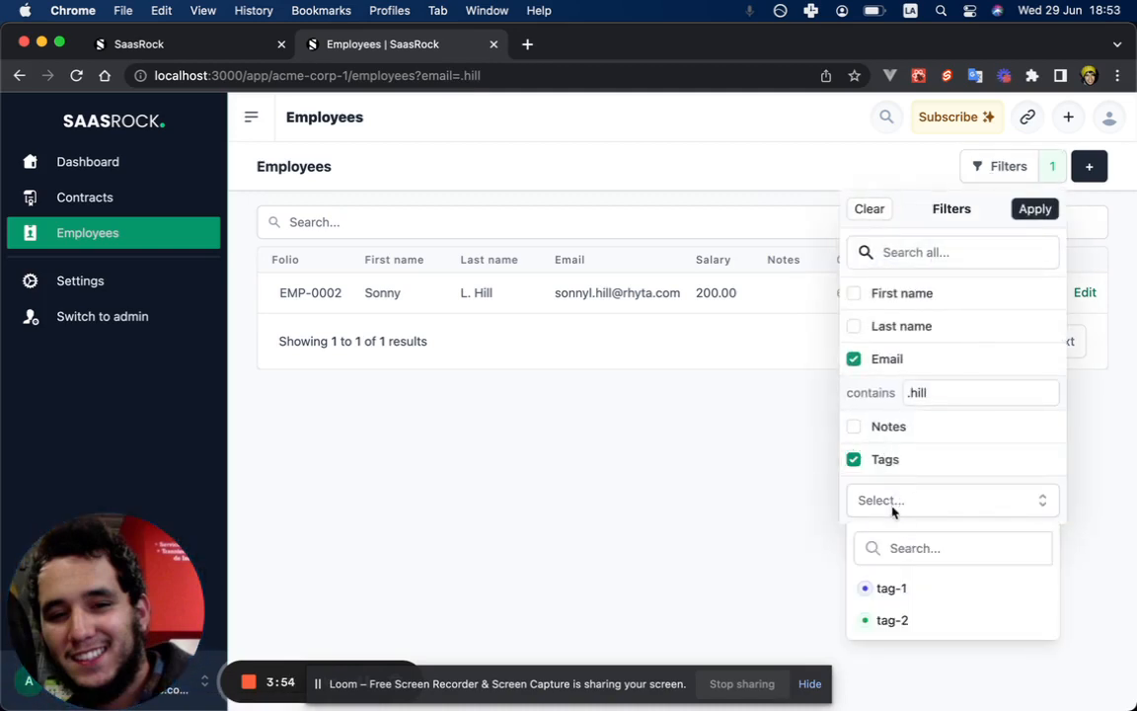
left_click(894, 591)
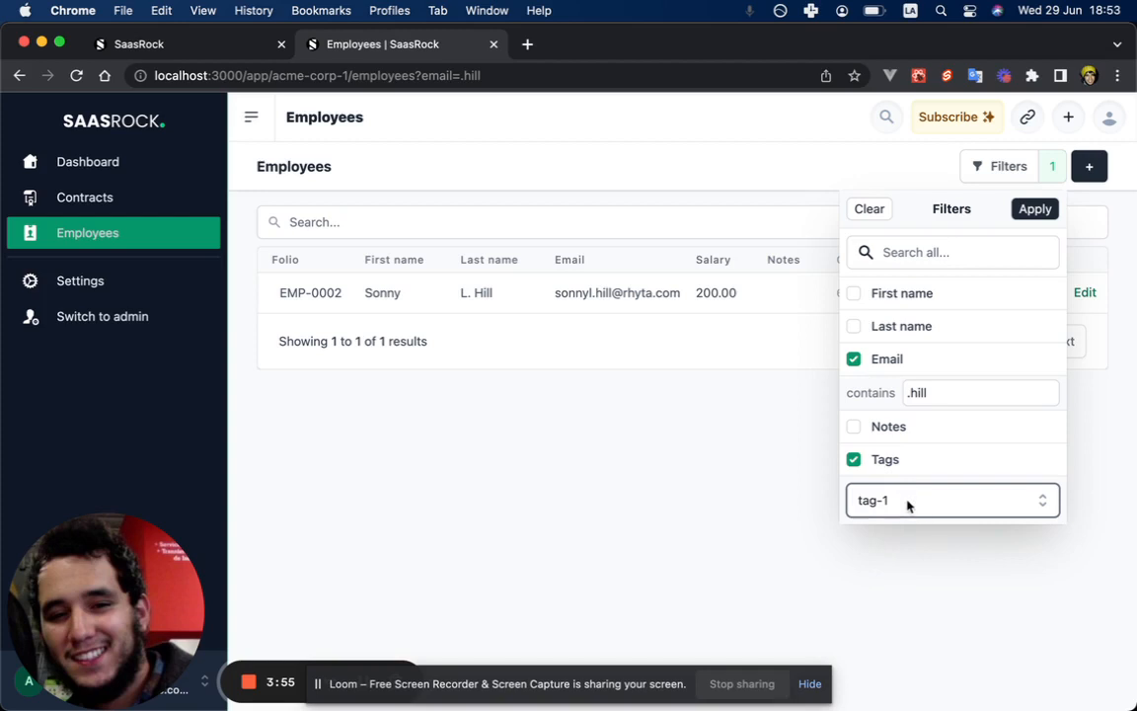
left_click(1027, 208)
Remove the Email filter, apply only the tag-1 filter, and open employee EMP-0004 to check its tags.
left_click(1016, 176)
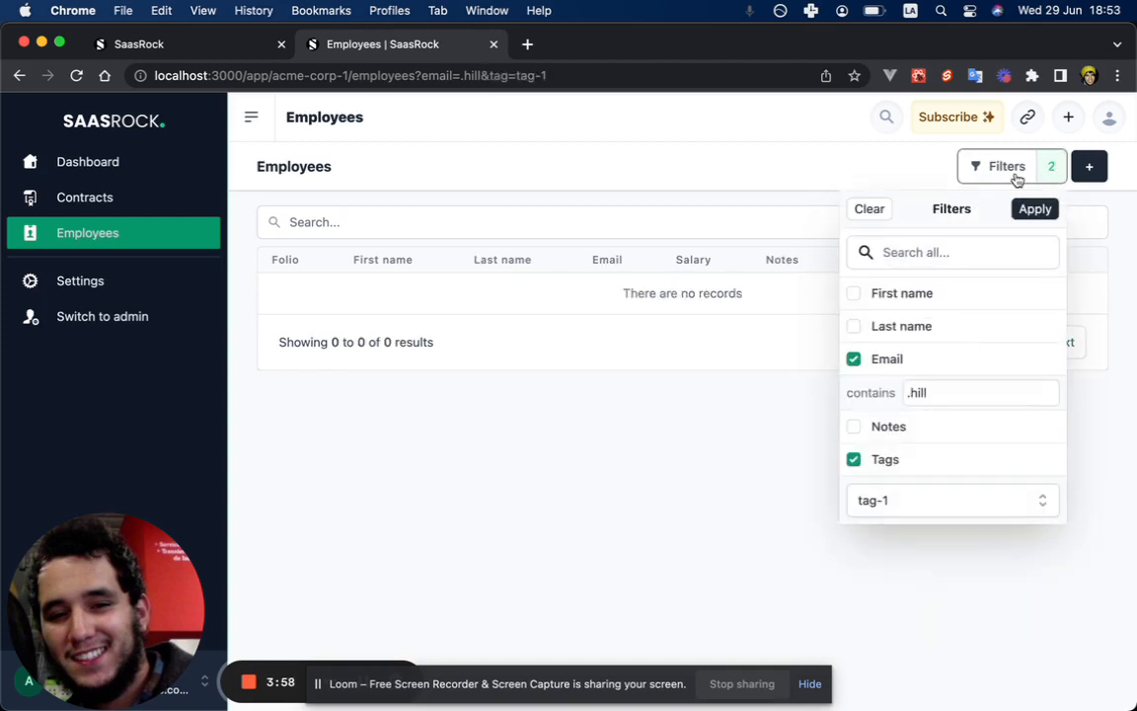
left_click(887, 362)
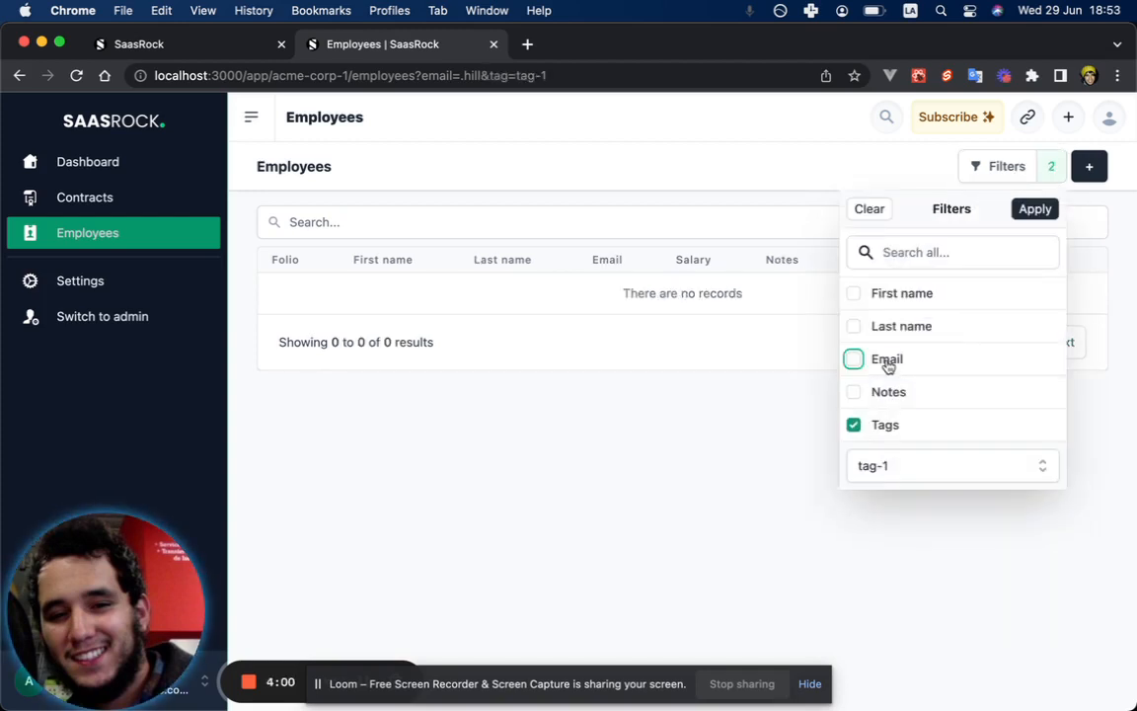
left_click(1031, 211)
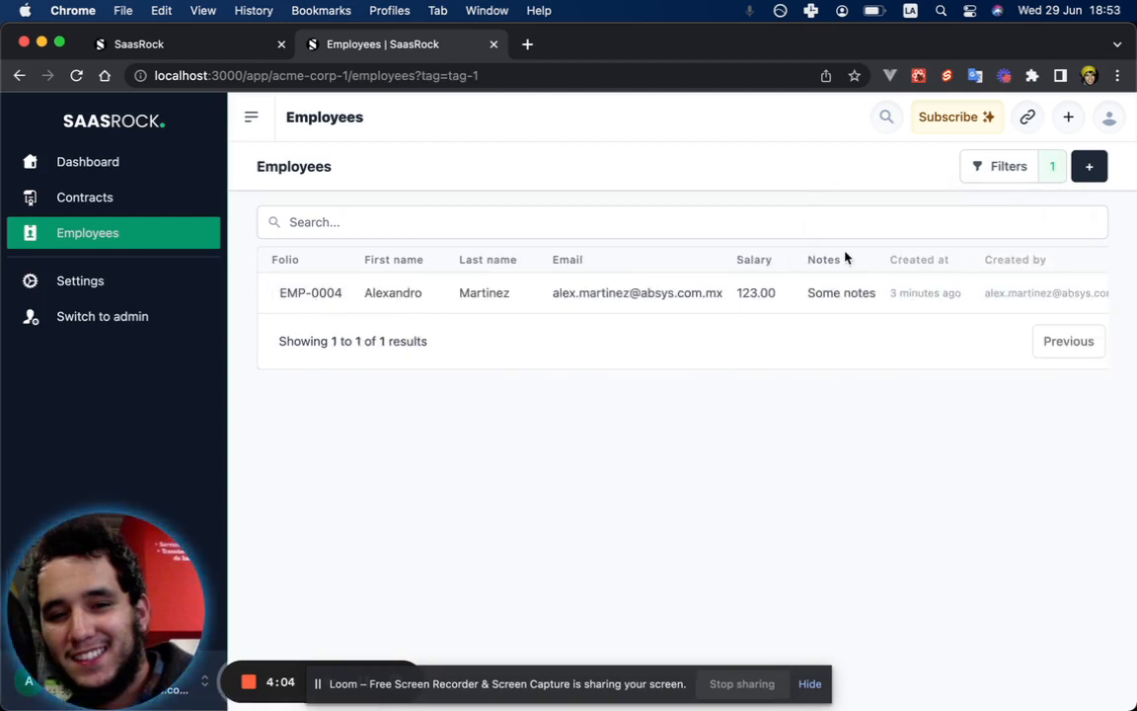
left_click(314, 292)
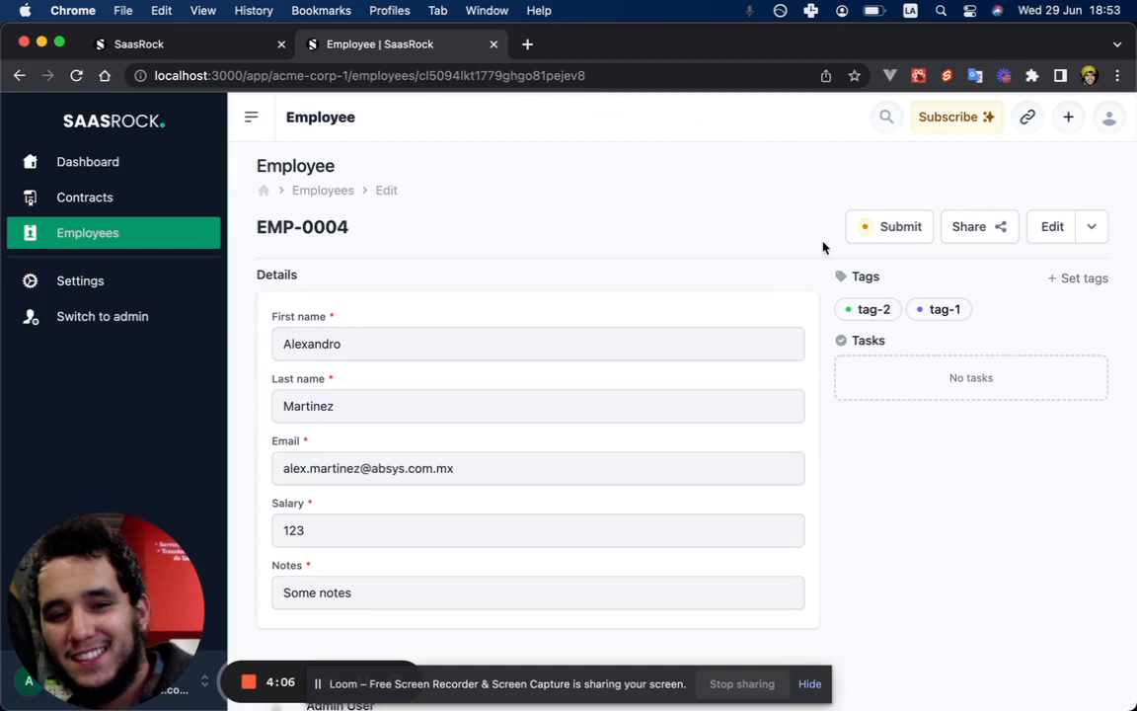
left_click(857, 309)
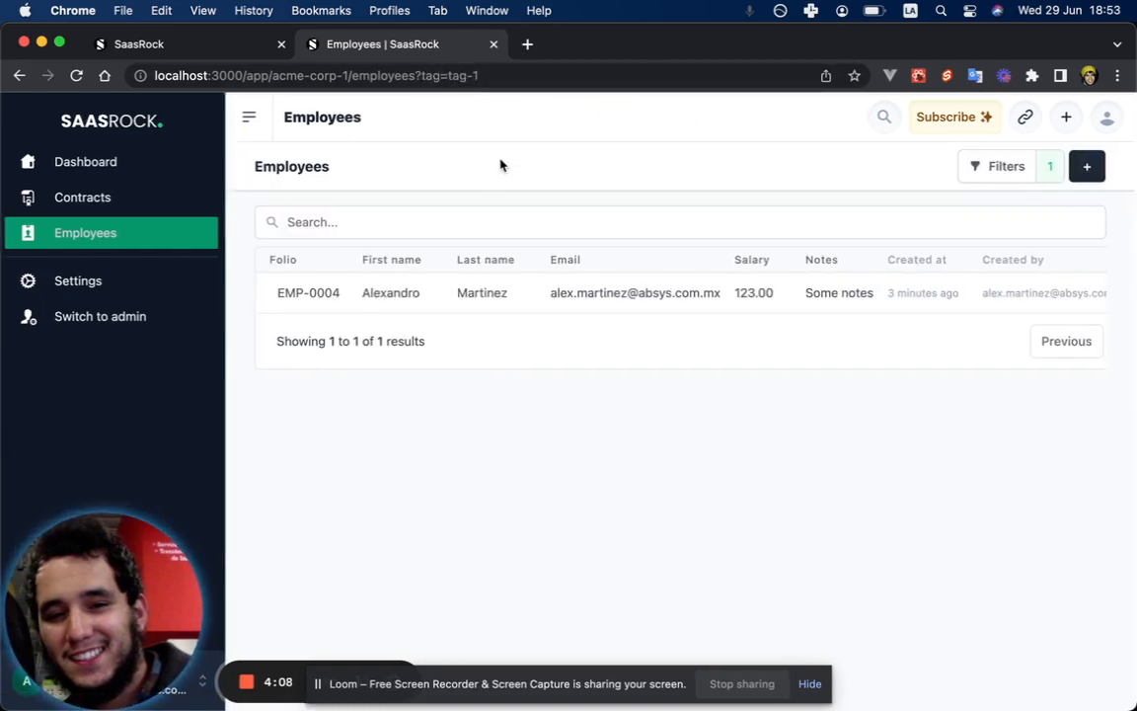
Clear the Employees list filter and reopen employee EMP-0004 to view its Tasks section.
left_click(1022, 169)
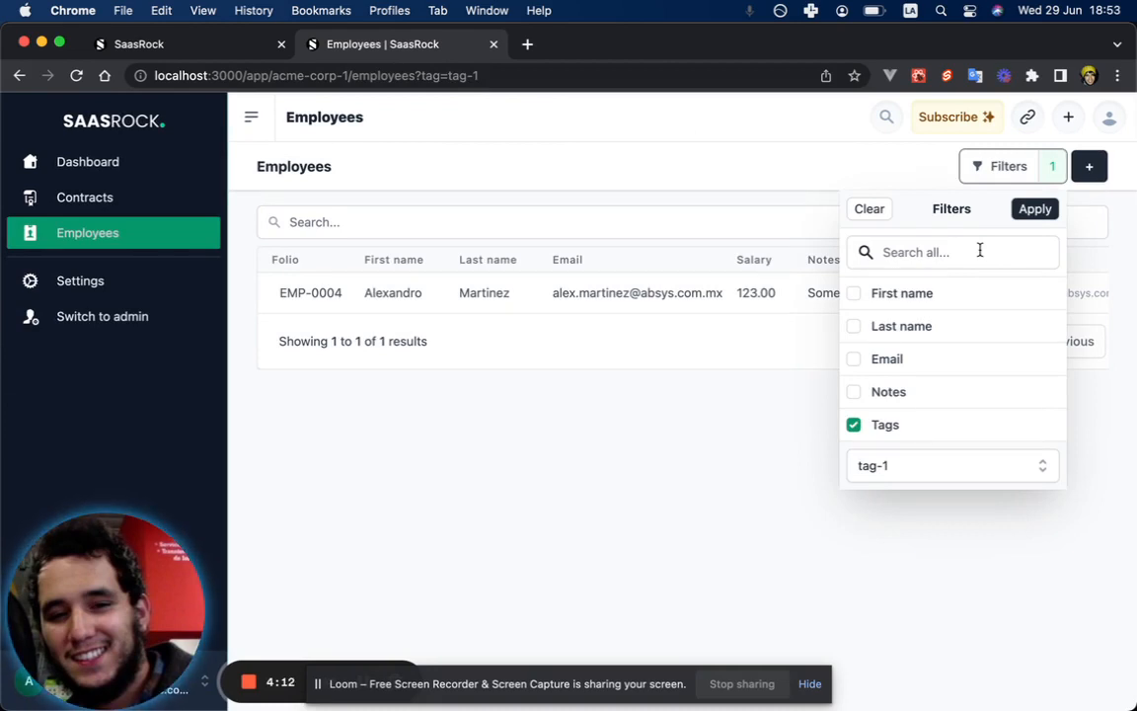
left_click(870, 209)
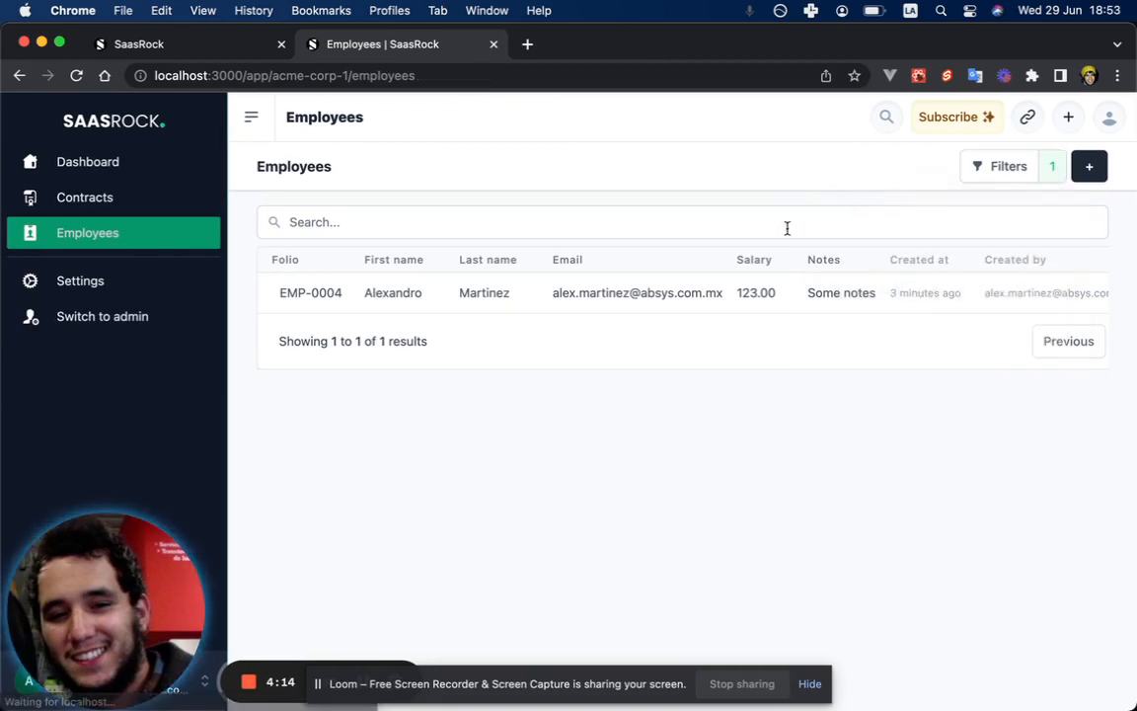
left_click(333, 295)
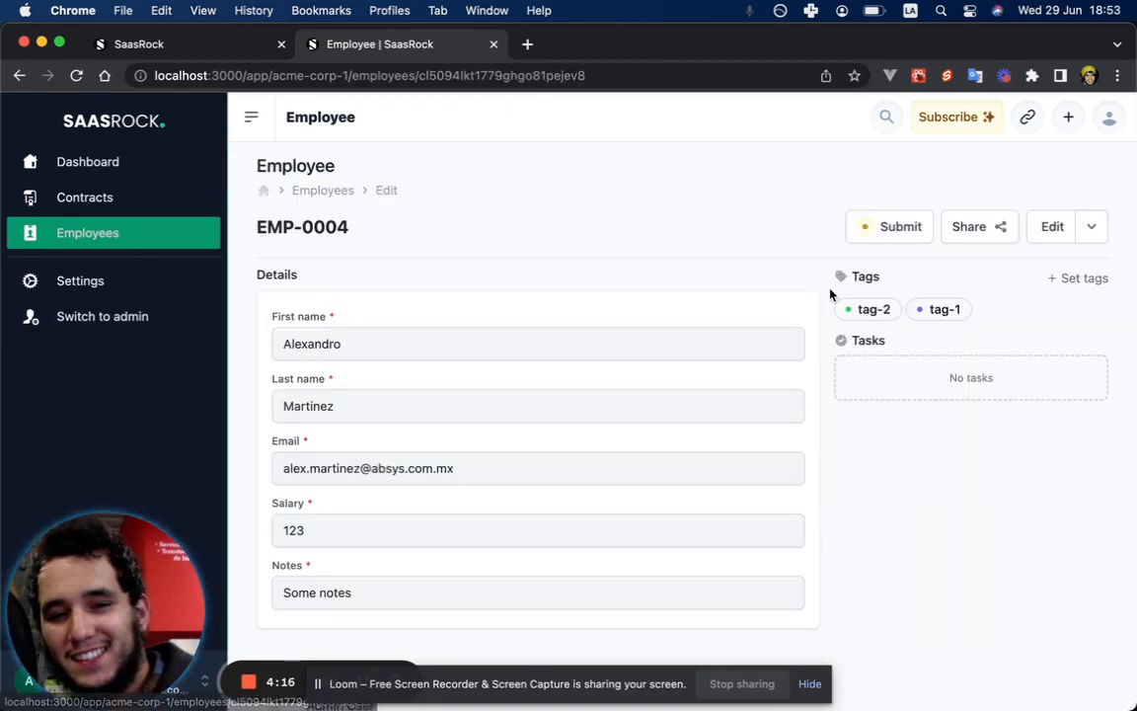
double_click(874, 341)
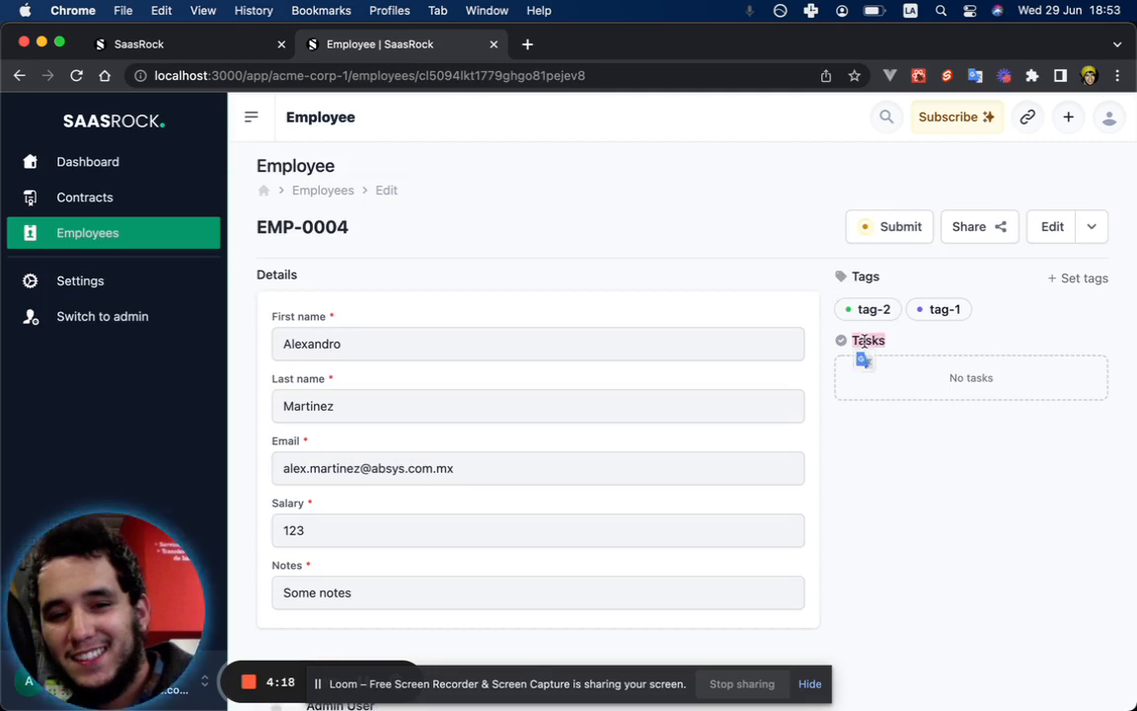
left_click(904, 346)
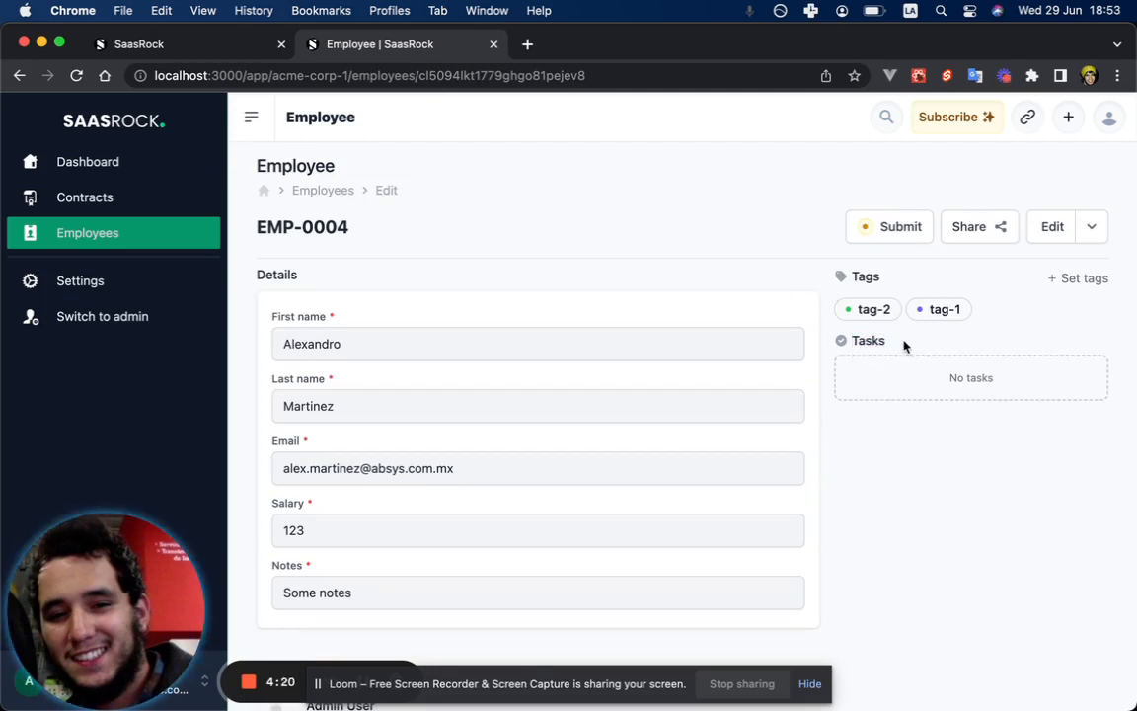
Switch to VS Code, find "task {" in schema.prisma and examine the RowTask model's description, completion, assignment and deadline fields.
key("super+Tab")
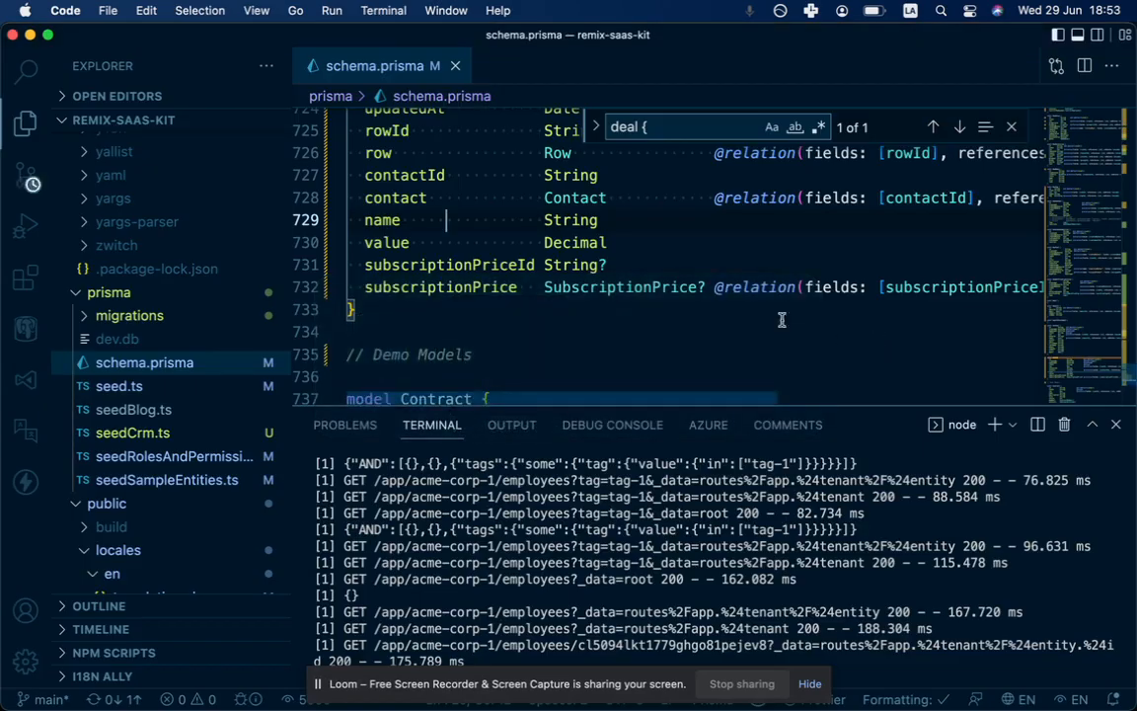
key("super+f")
type("task {")
scroll(573, 289, "down", 5)
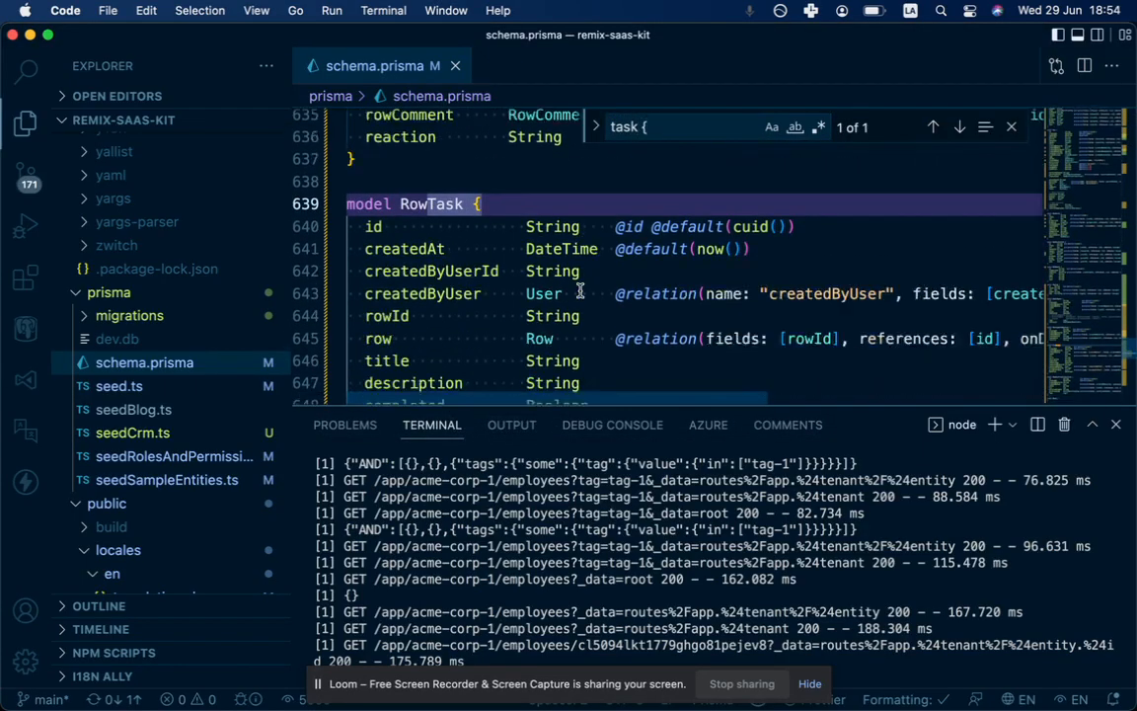
left_click(375, 226)
left_click(393, 249)
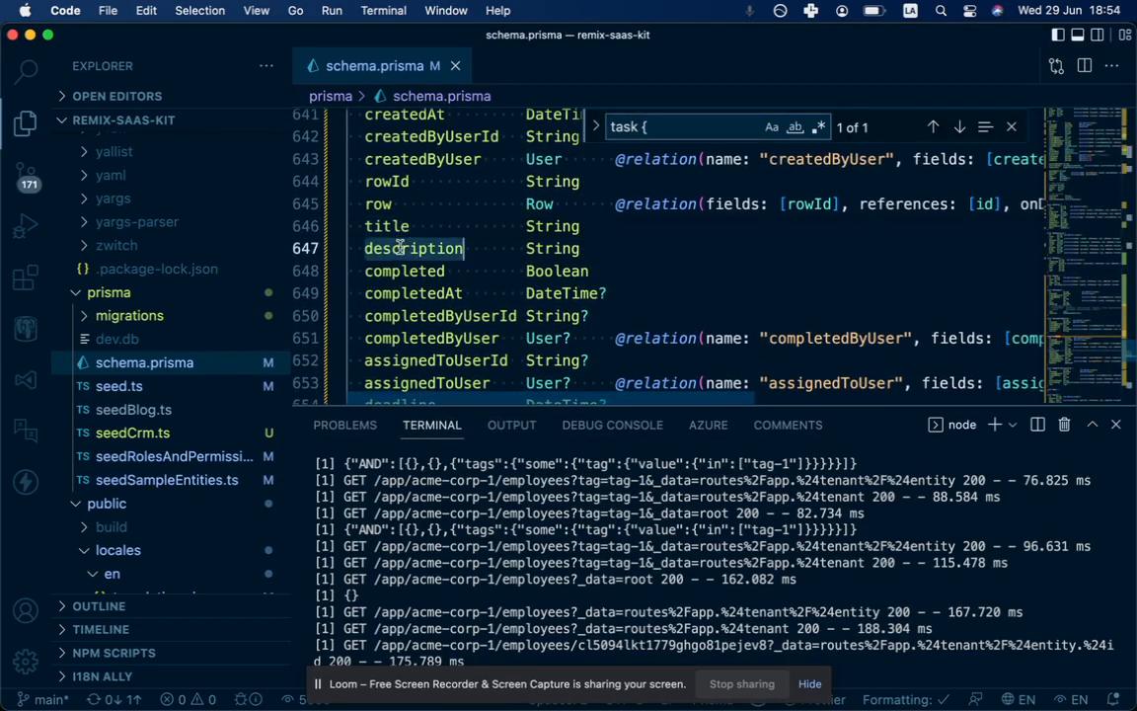
double_click(400, 270)
scroll(434, 252, "down", 2)
double_click(447, 242)
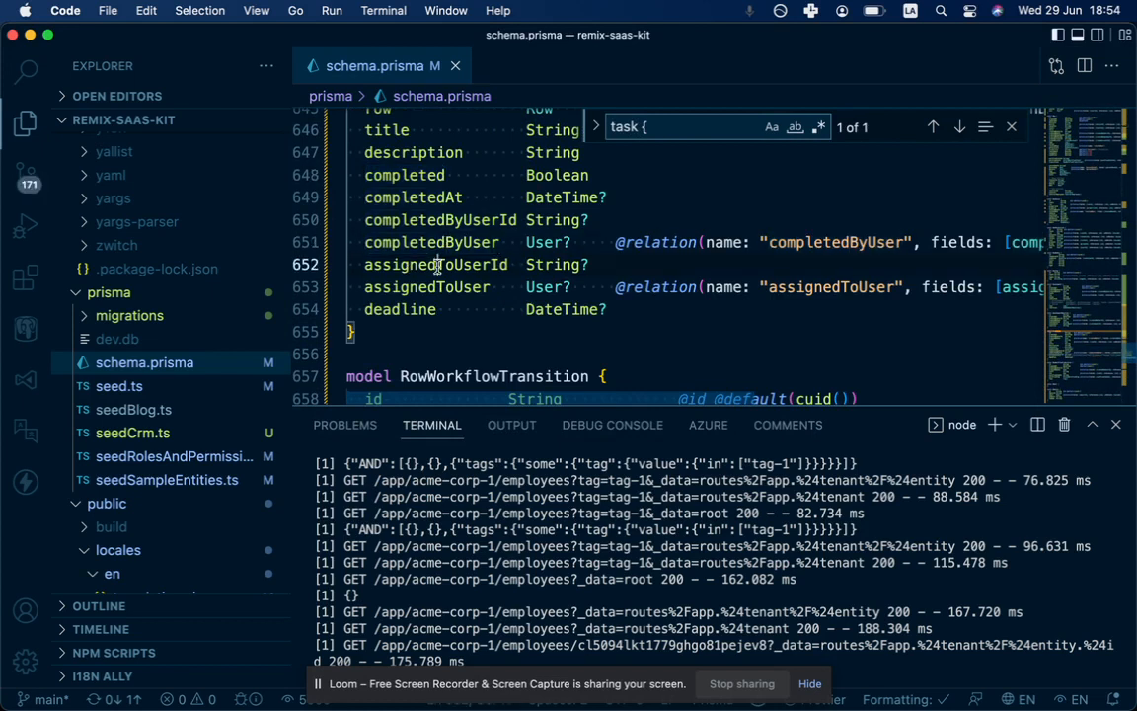
double_click(414, 264)
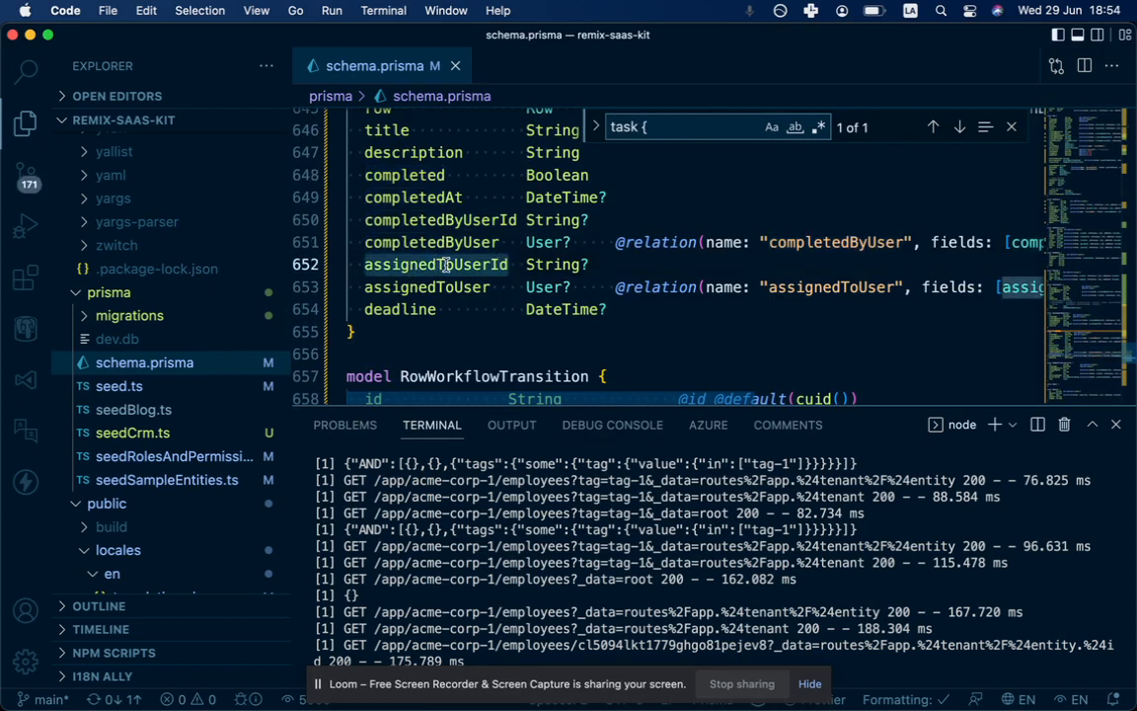
double_click(412, 309)
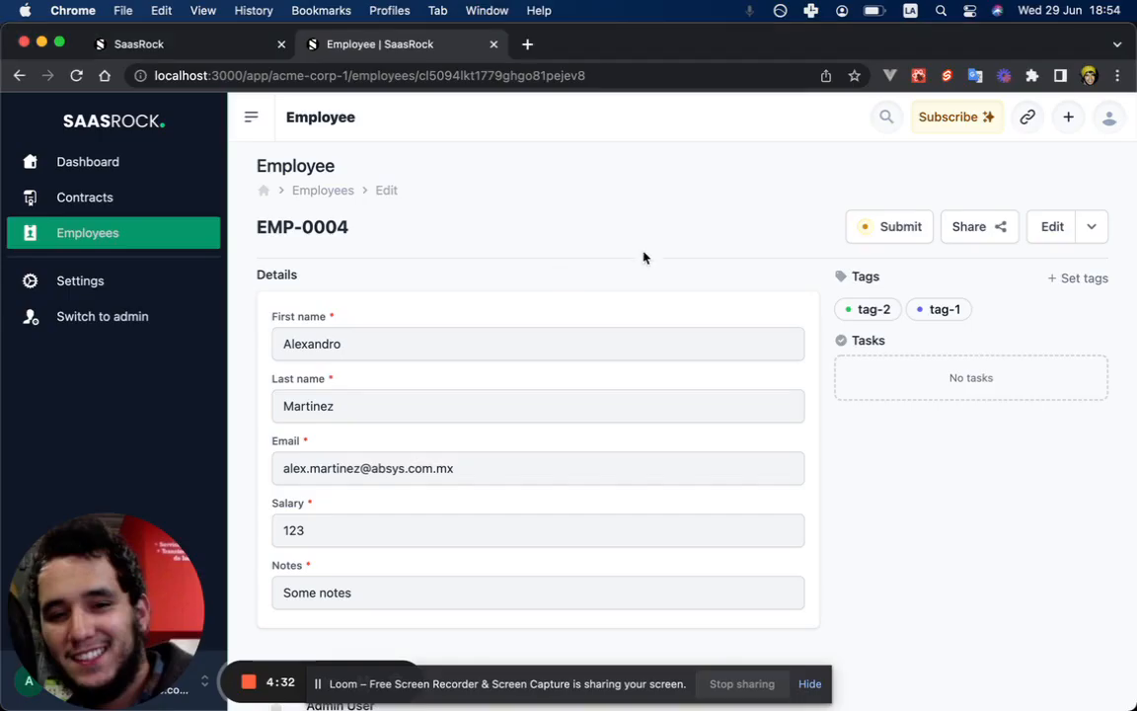
Back in Chrome, add a task named "Task 1" to employee EMP-0004 and mark it completed.
left_click(951, 367)
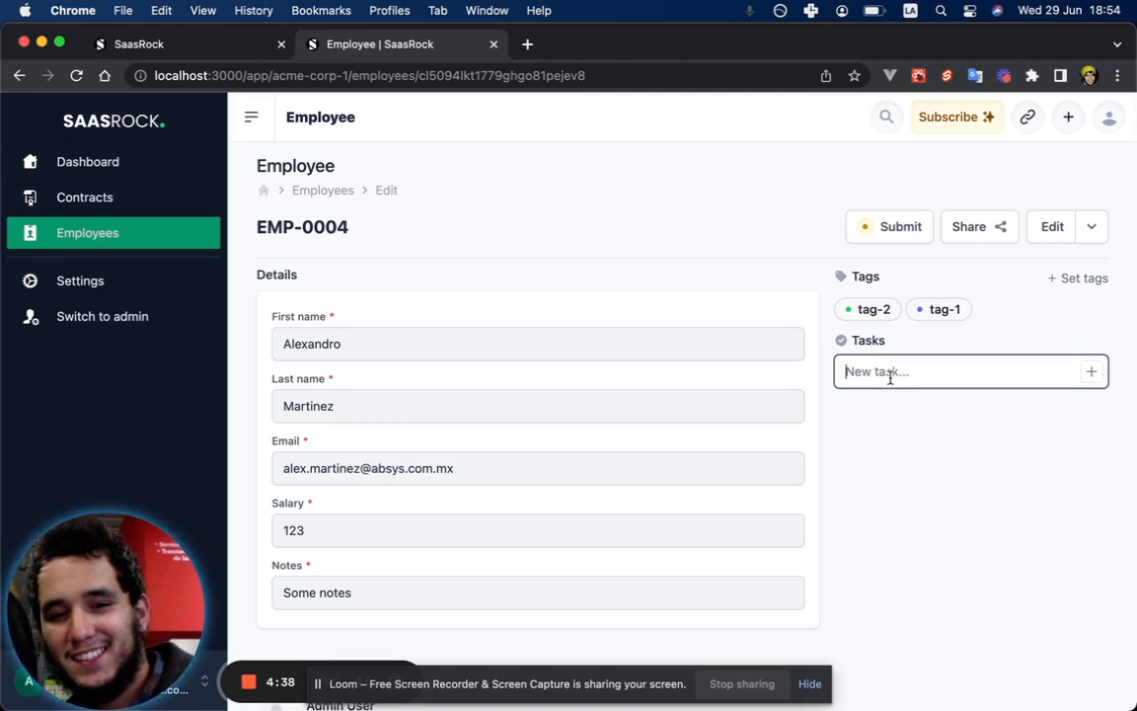
type("task 1")
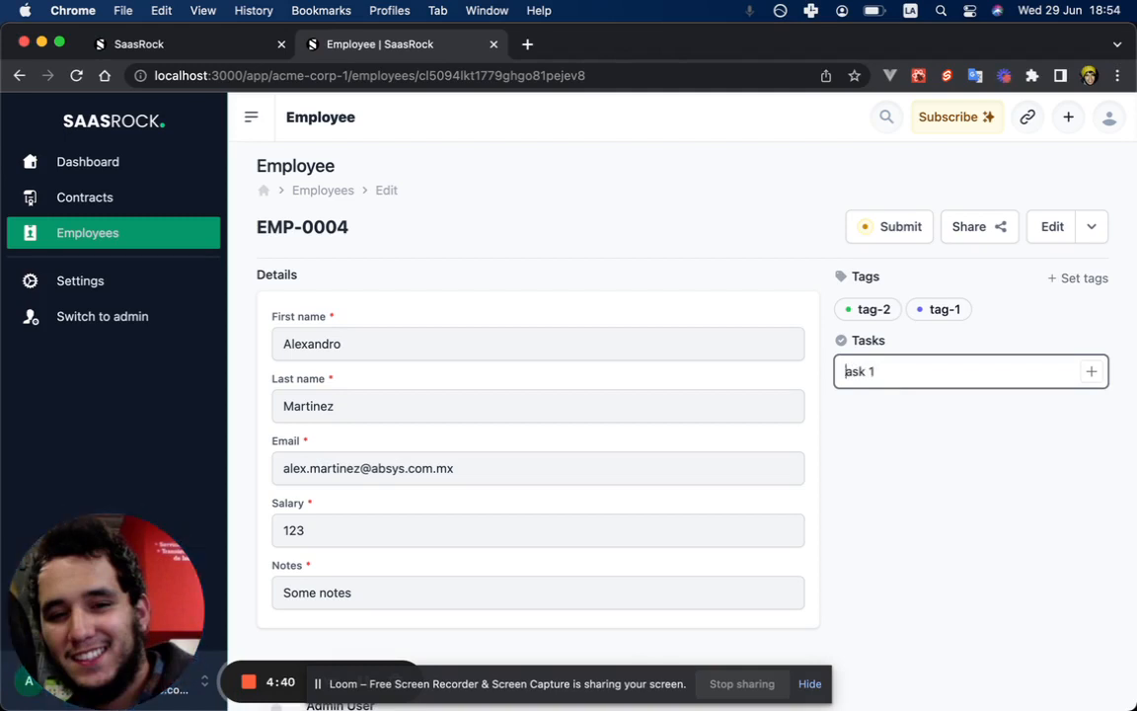
key("Return")
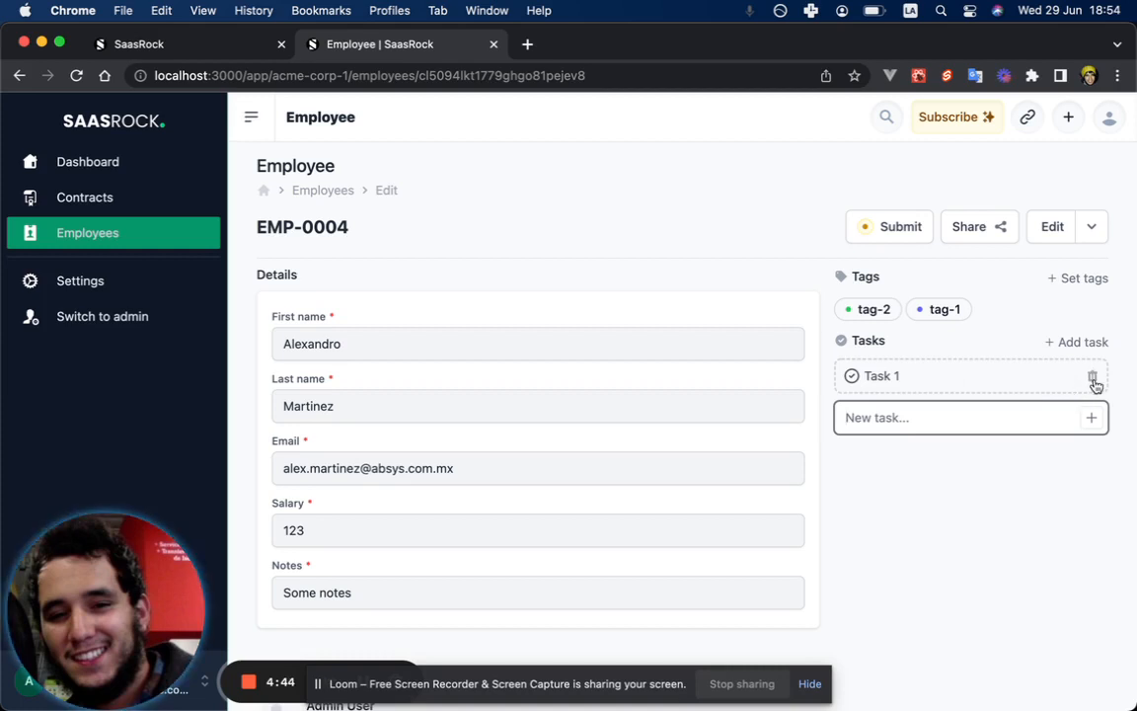
left_click(851, 377)
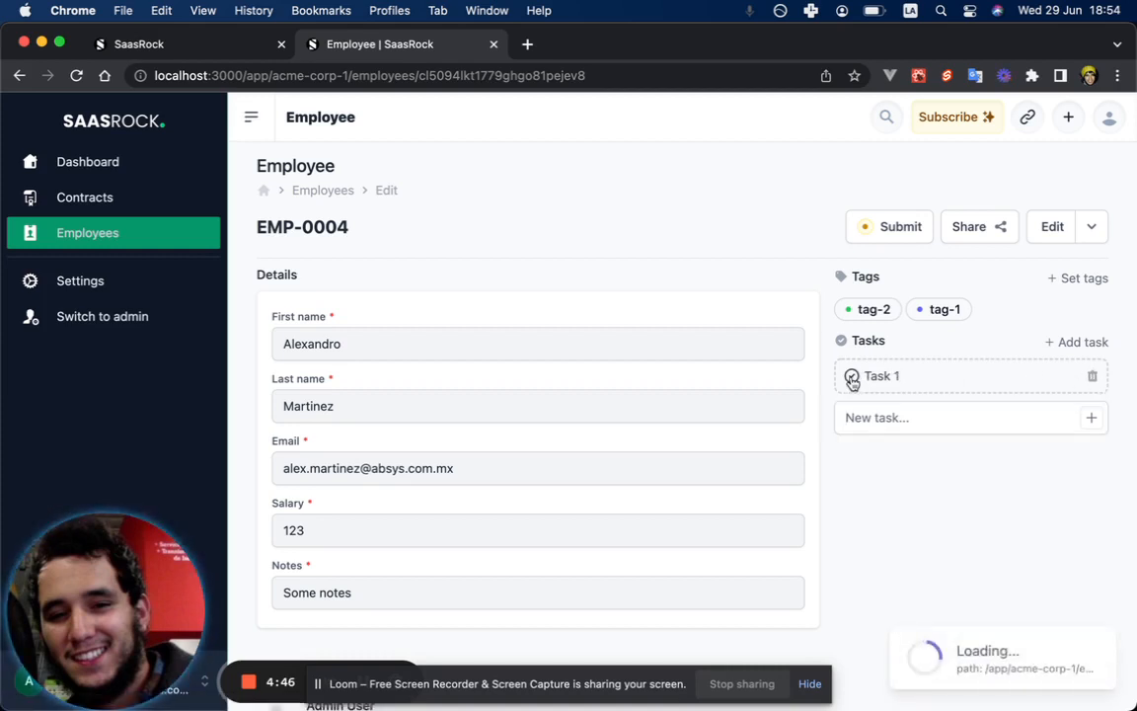
Add a second task named "Task 2", and toggle Task 1 to incomplete and back to completed.
left_click(898, 418)
type("Task 2")
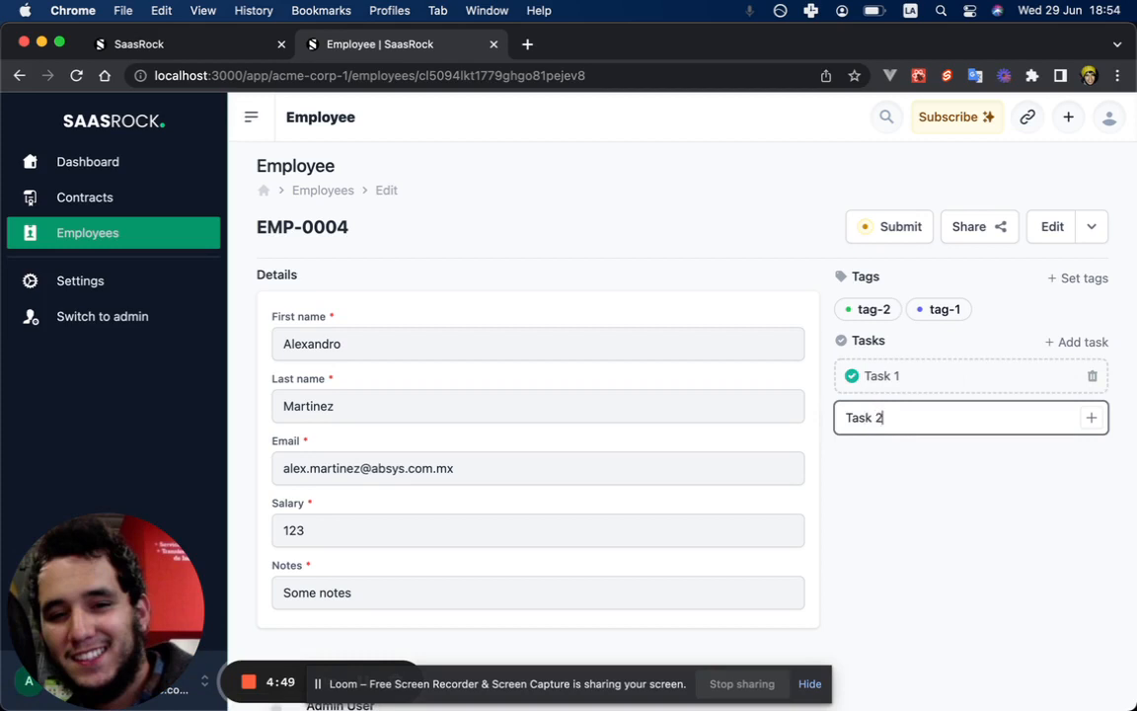
key("Return")
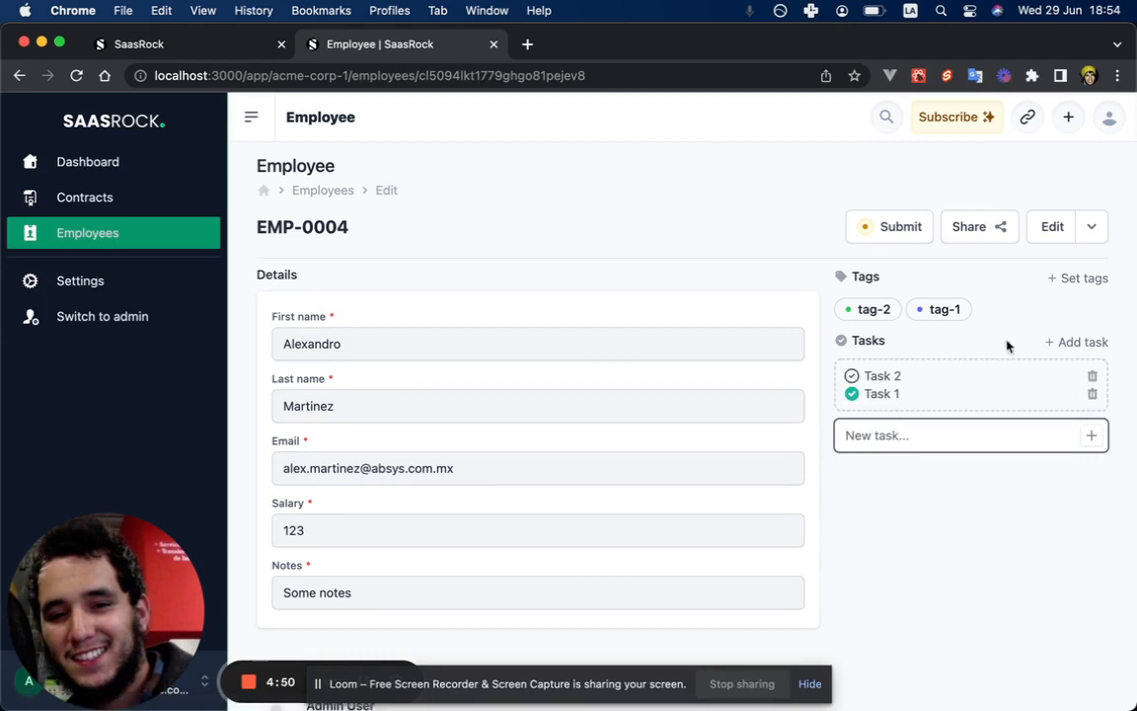
left_click(852, 394)
left_click(853, 376)
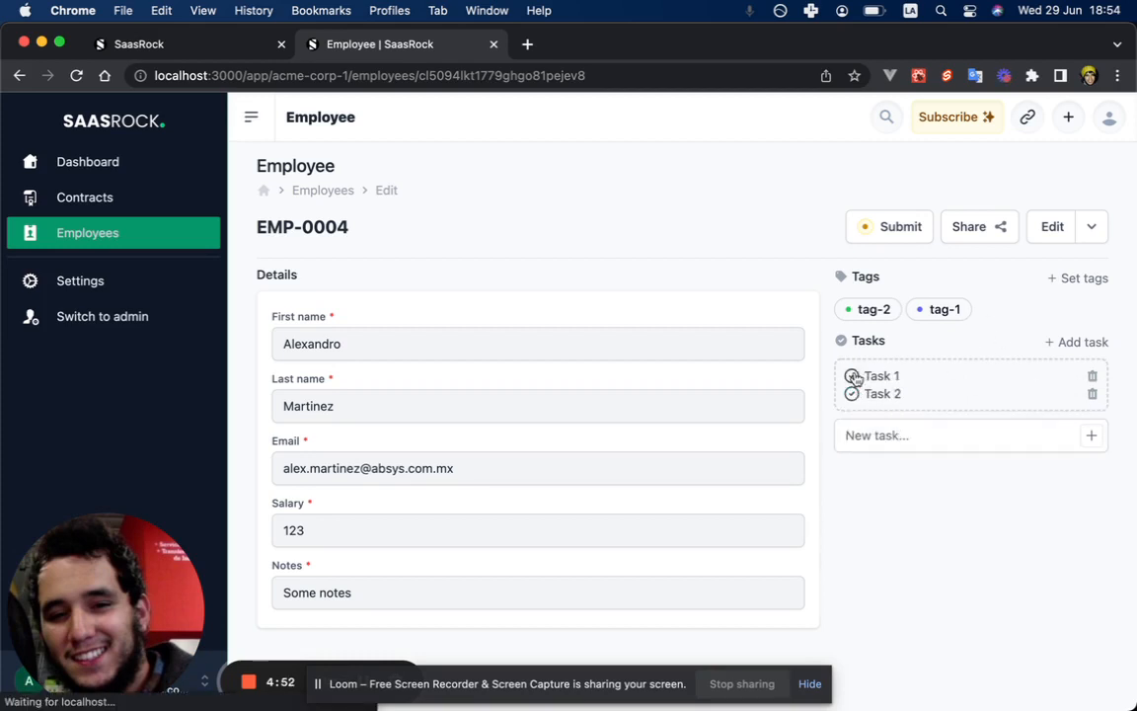
Examine the Activity section of employee EMP-0004, including its creation entry and comment box.
scroll(926, 385, "down", 4)
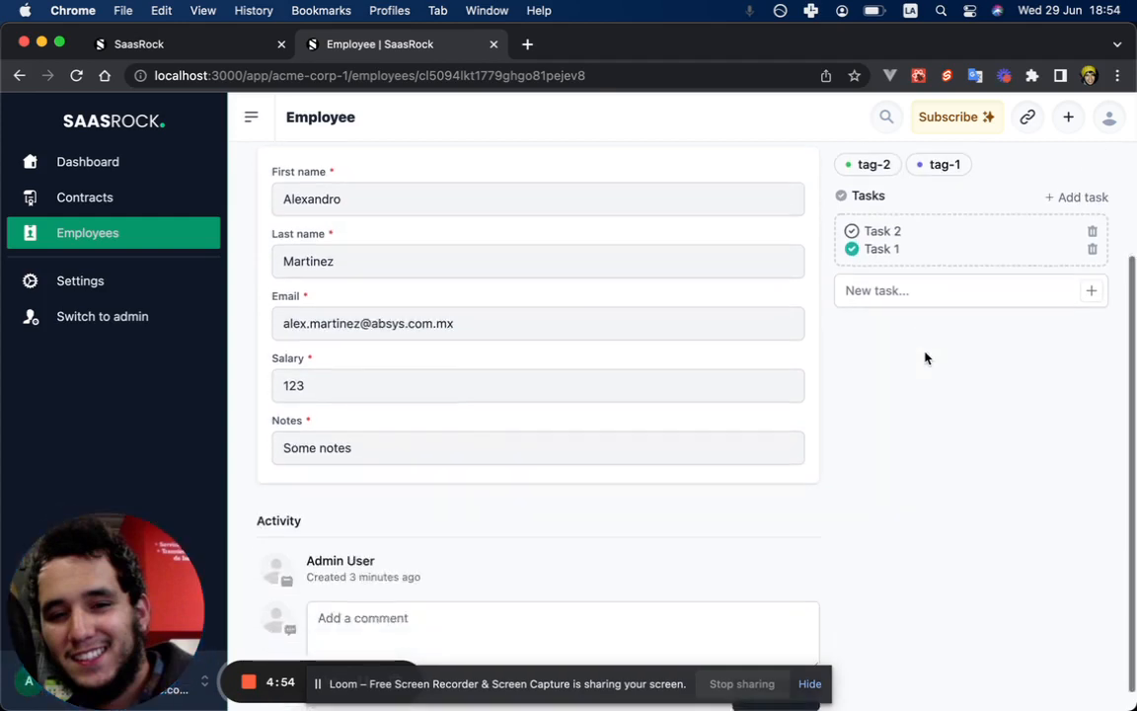
left_click_drag(245, 498, 435, 559)
left_click(440, 557)
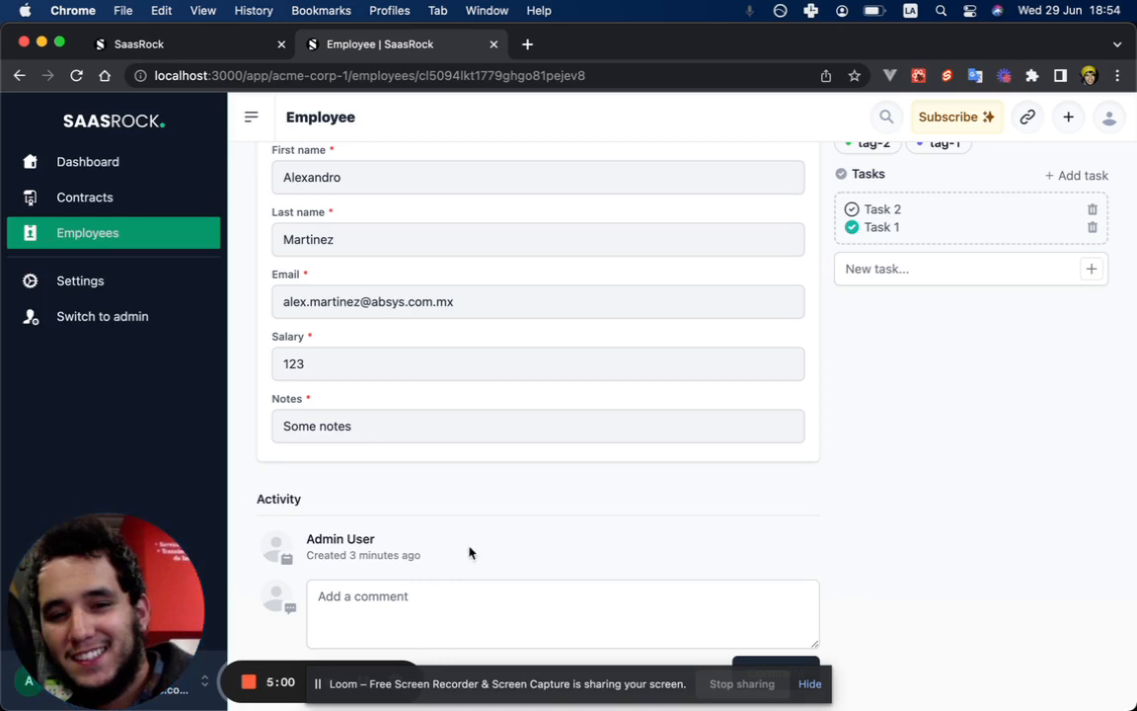
scroll(528, 508, "up", 3)
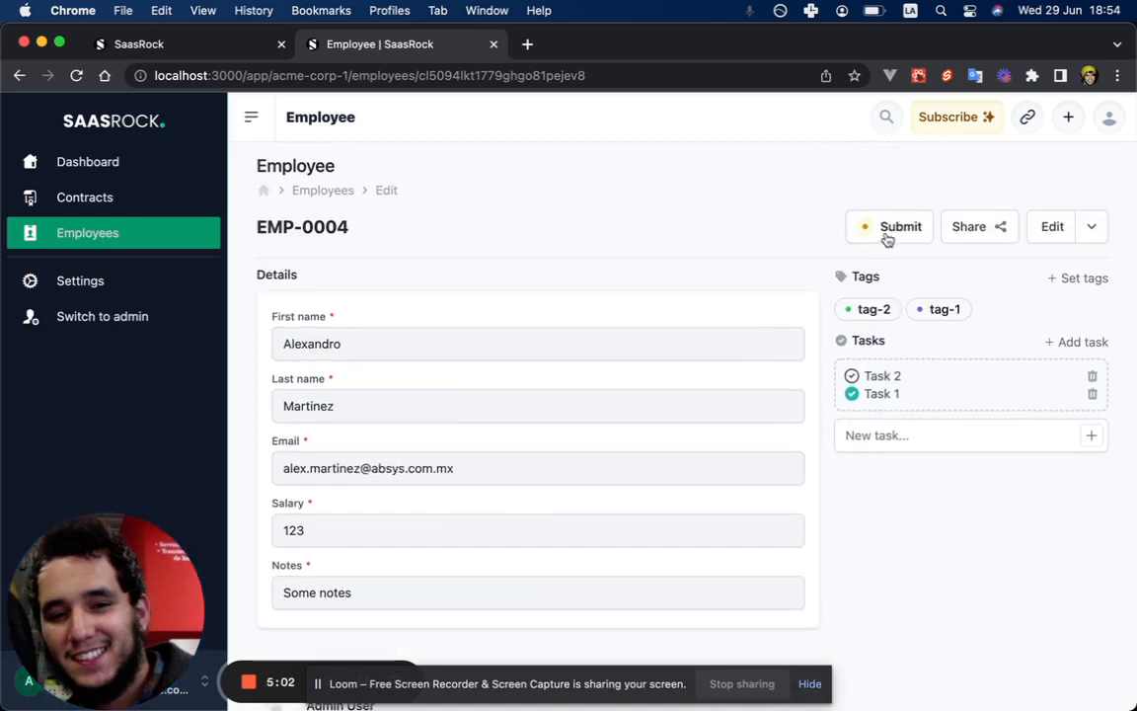
Open the admin area in a new tab and bring up the Employees entity's workflow states.
left_click(126, 317, "super")
left_click(553, 46)
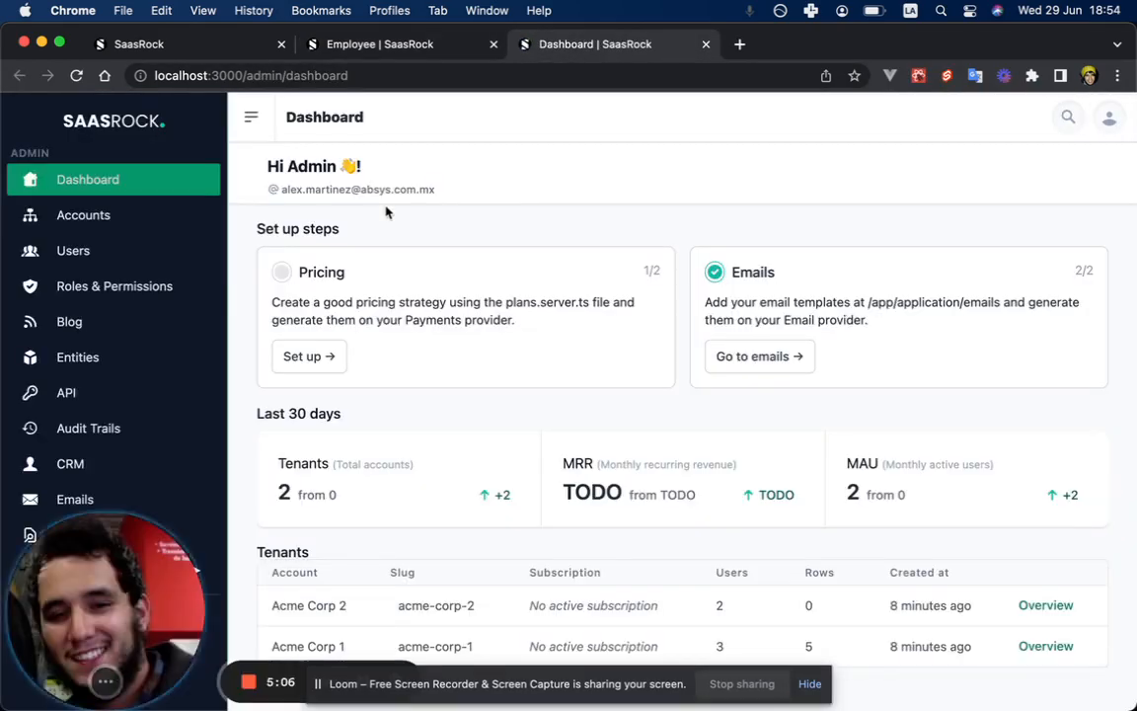
left_click(111, 357)
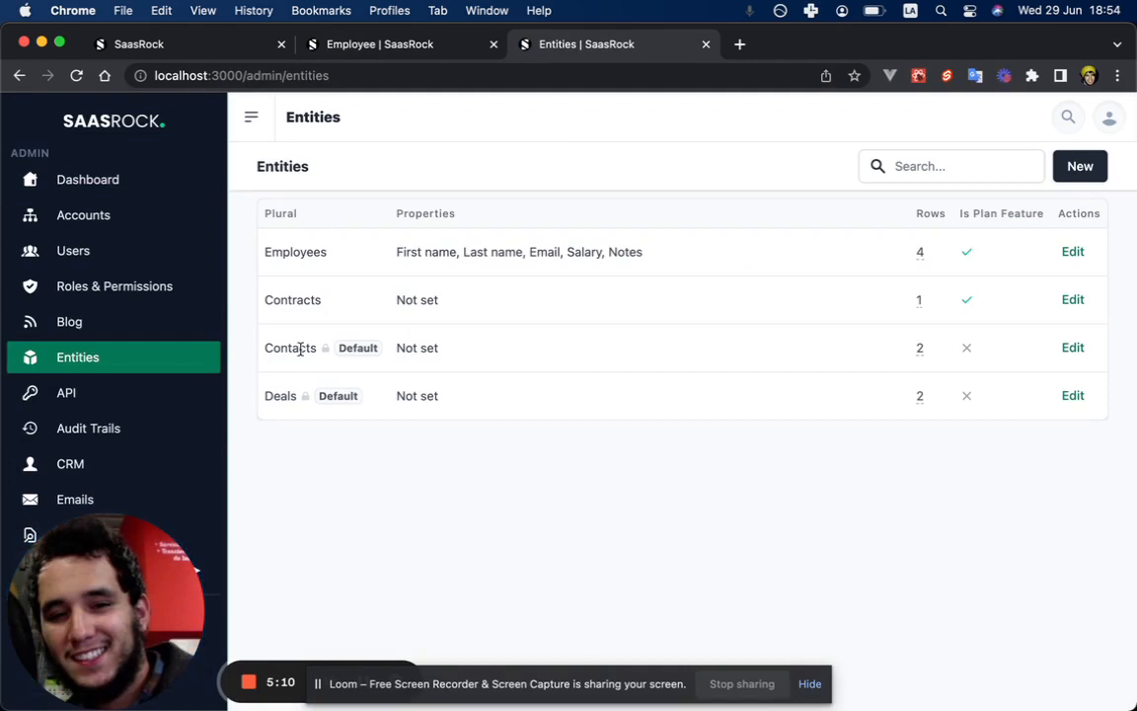
left_click(1072, 252)
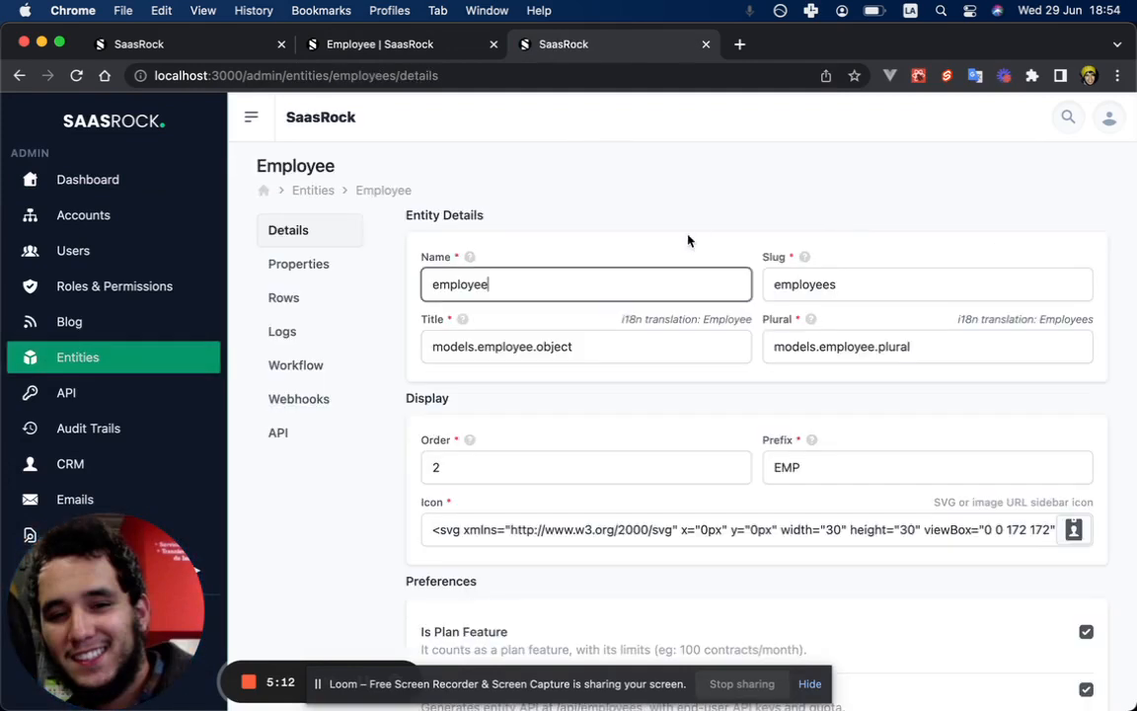
left_click(297, 365)
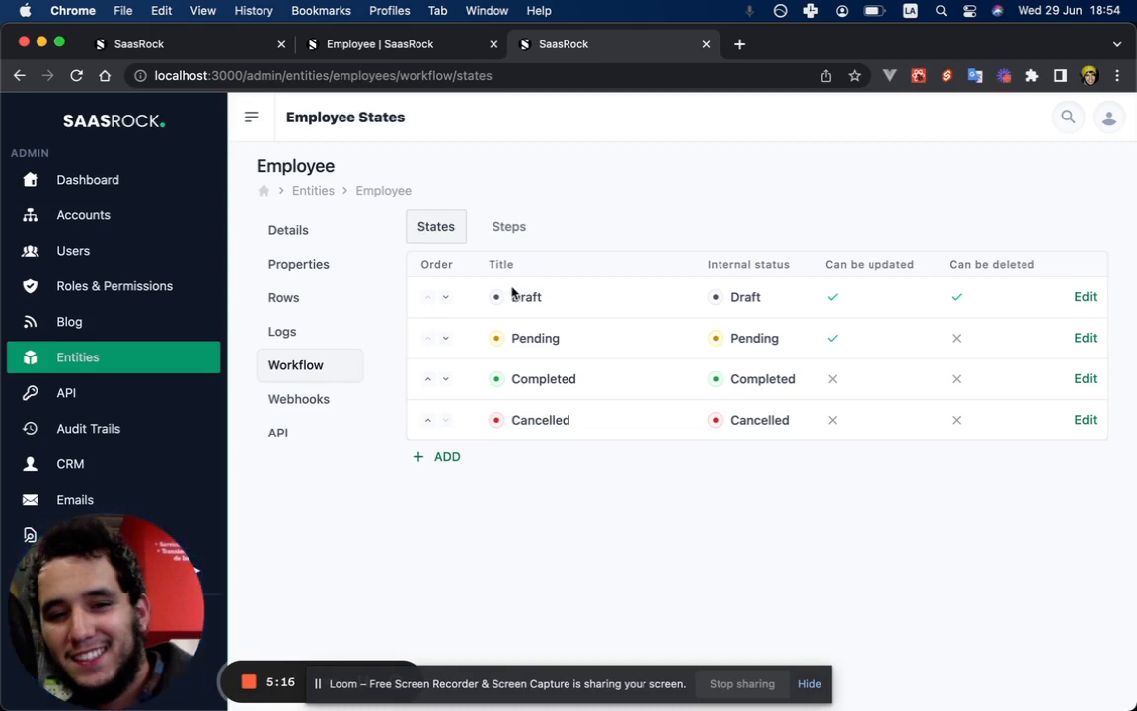
left_click_drag(513, 294, 739, 328)
left_click(750, 294)
Check the Has workflow preference in the Employee entity's details.
left_click(287, 229)
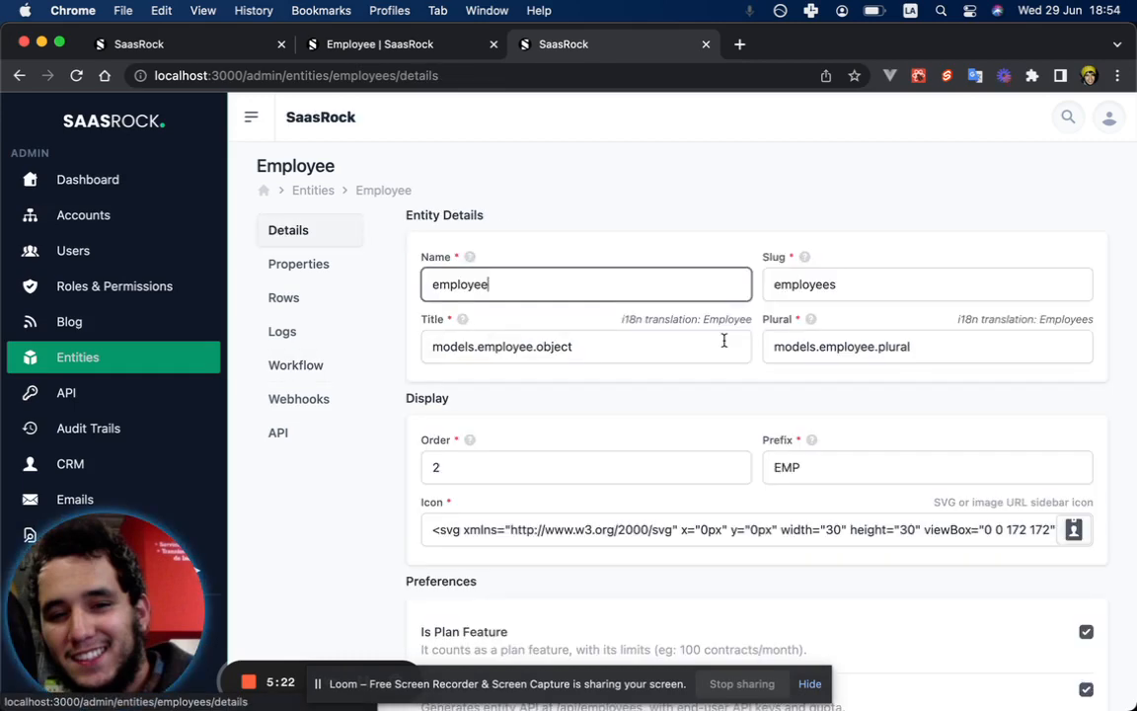
scroll(839, 355, "down", 10)
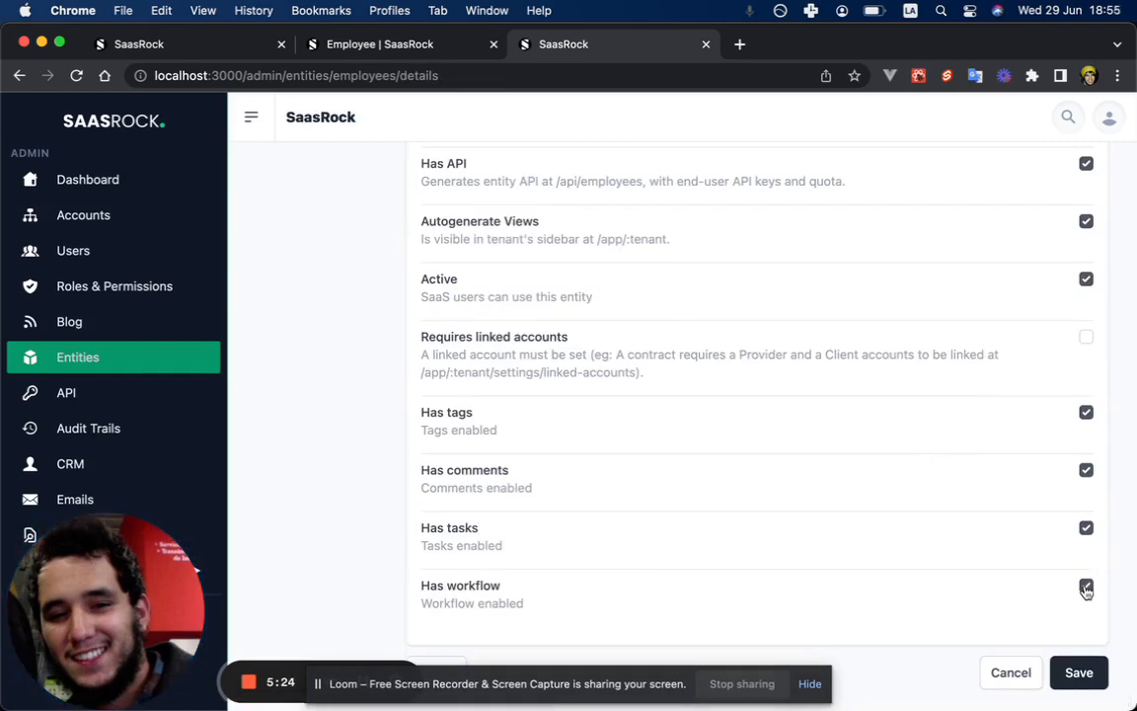
scroll(1086, 590, "up", 10)
Return to the Employee workflow states and examine the internal status of Draft, Pending, Completed and Cancelled.
left_click(350, 365)
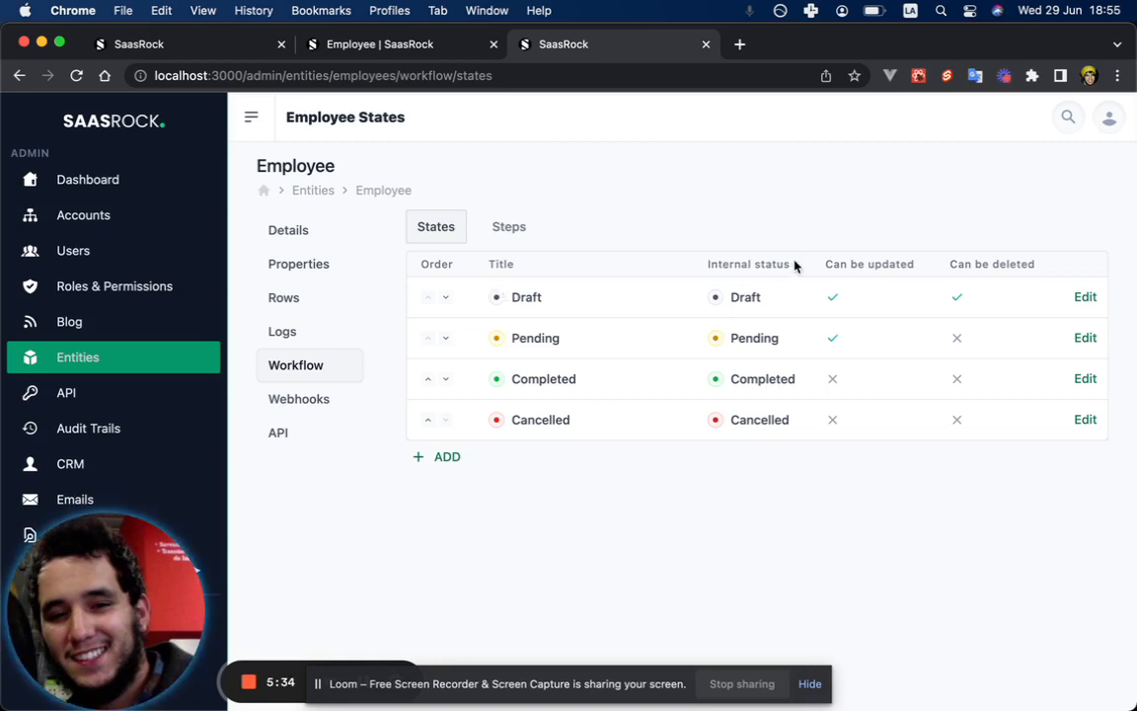
double_click(745, 299)
double_click(753, 335)
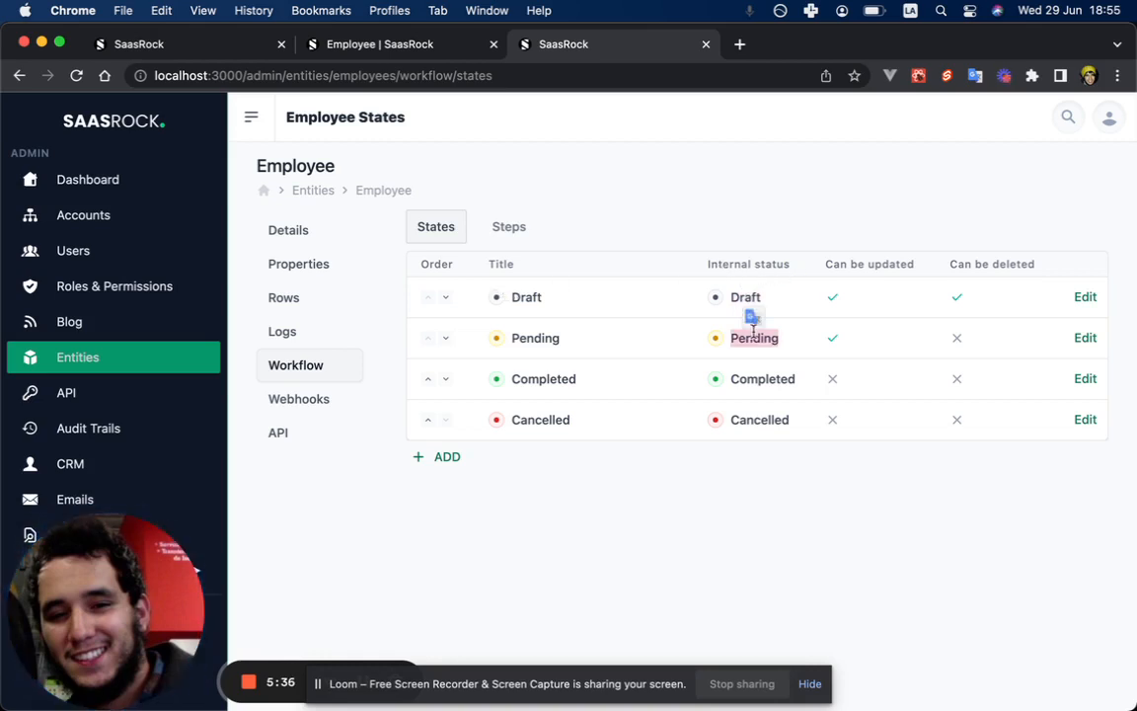
double_click(760, 378)
double_click(757, 419)
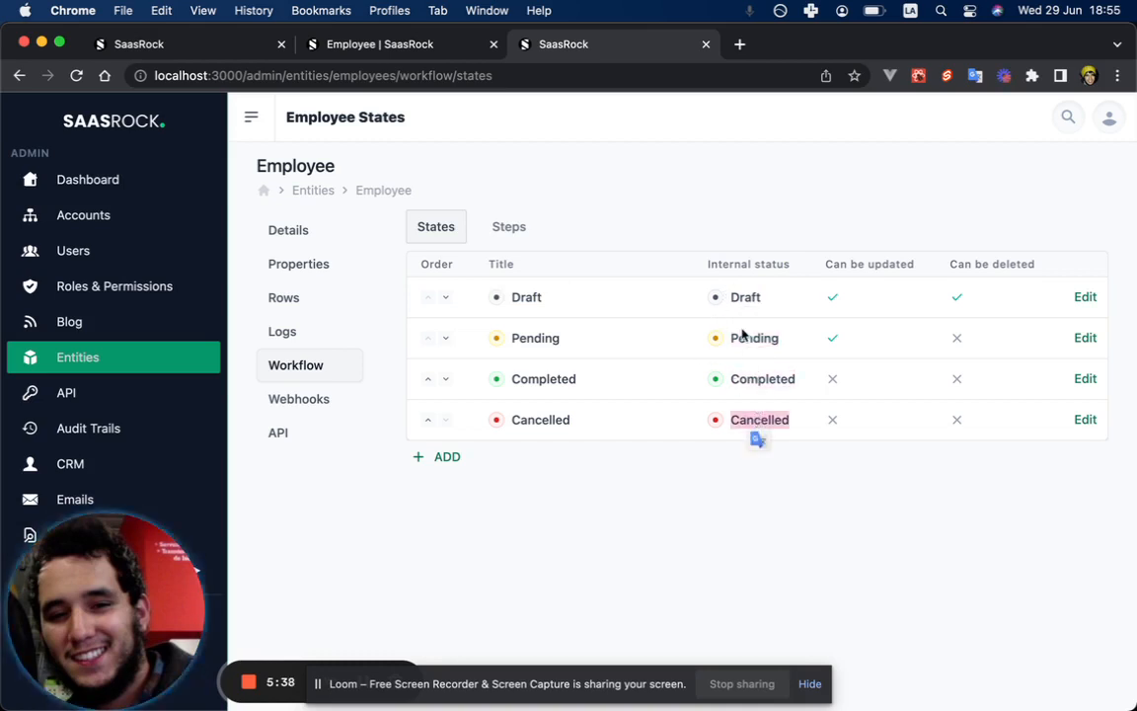
Open the Employee entity's workflow steps and examine the table of assignments, from states, actions and to states.
left_click(673, 339)
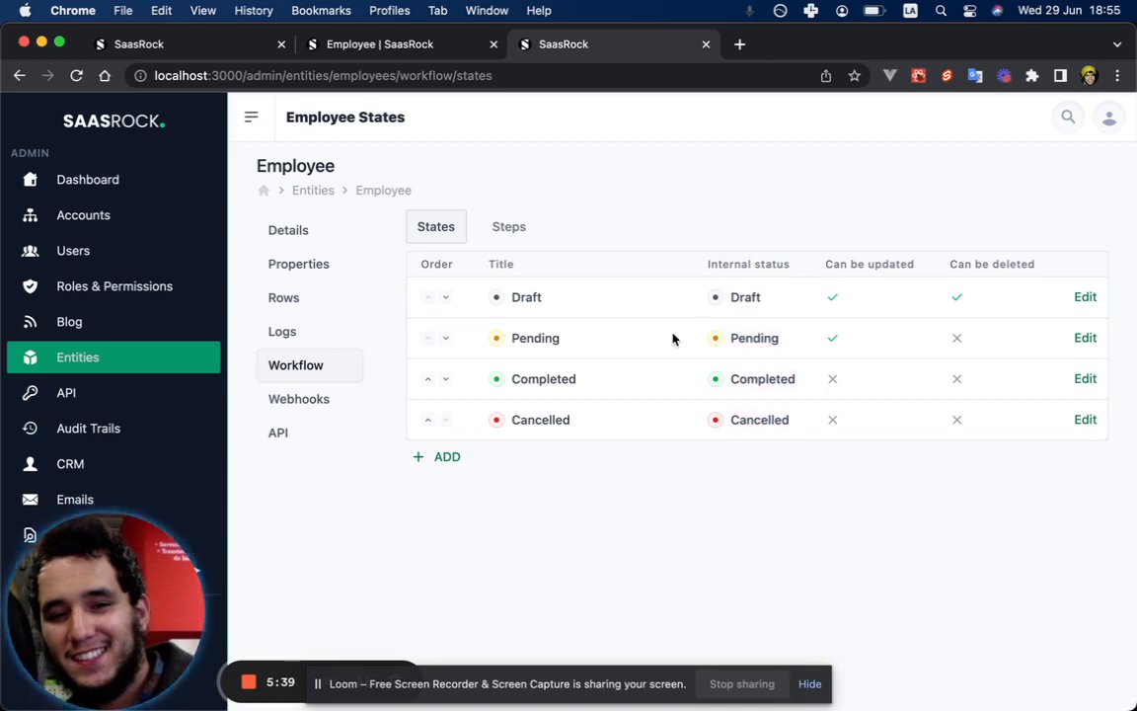
double_click(531, 339)
left_click(548, 244)
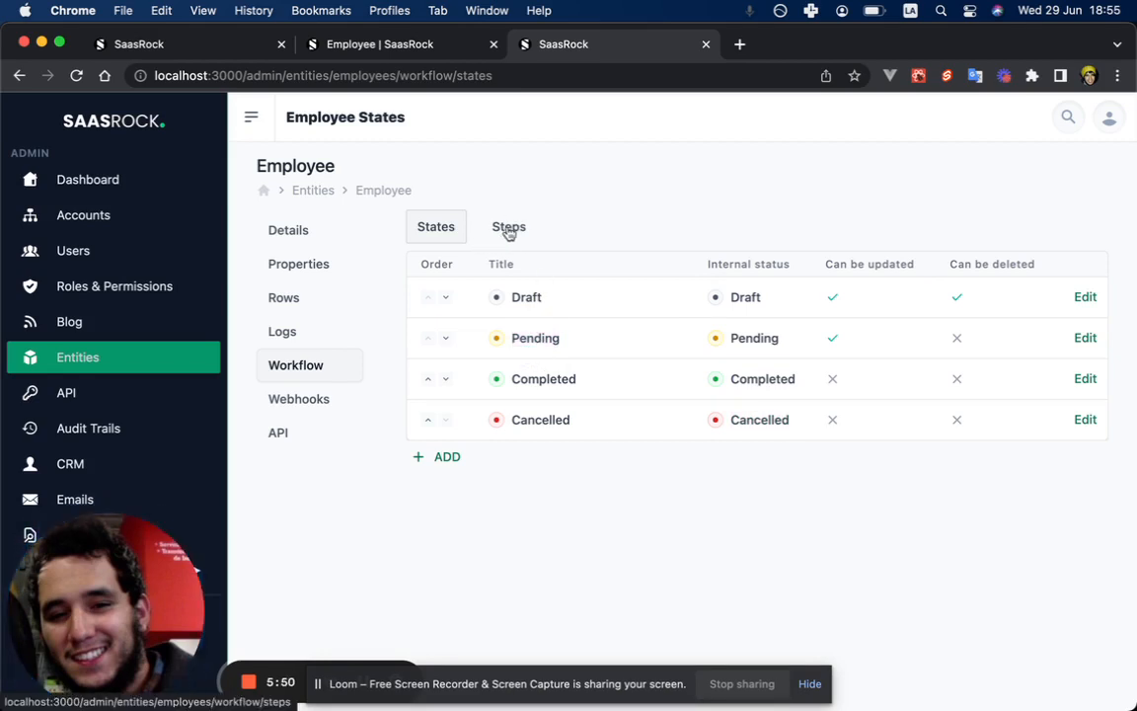
left_click(509, 229)
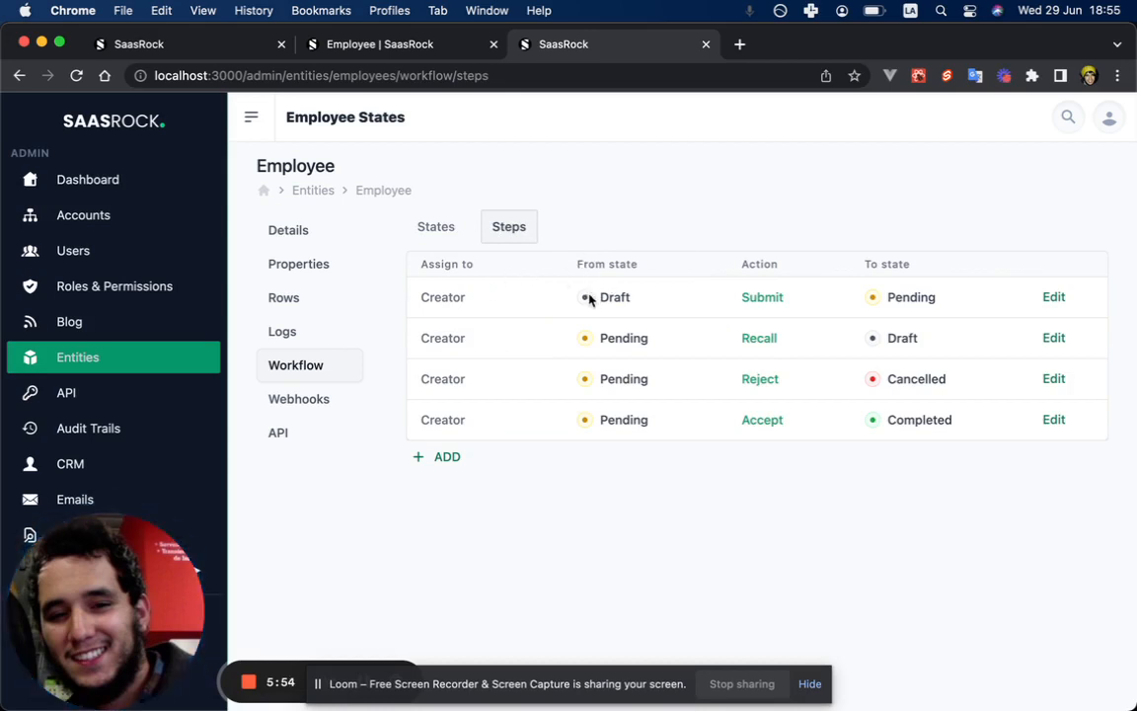
left_click_drag(589, 299, 1071, 426)
left_click(890, 489)
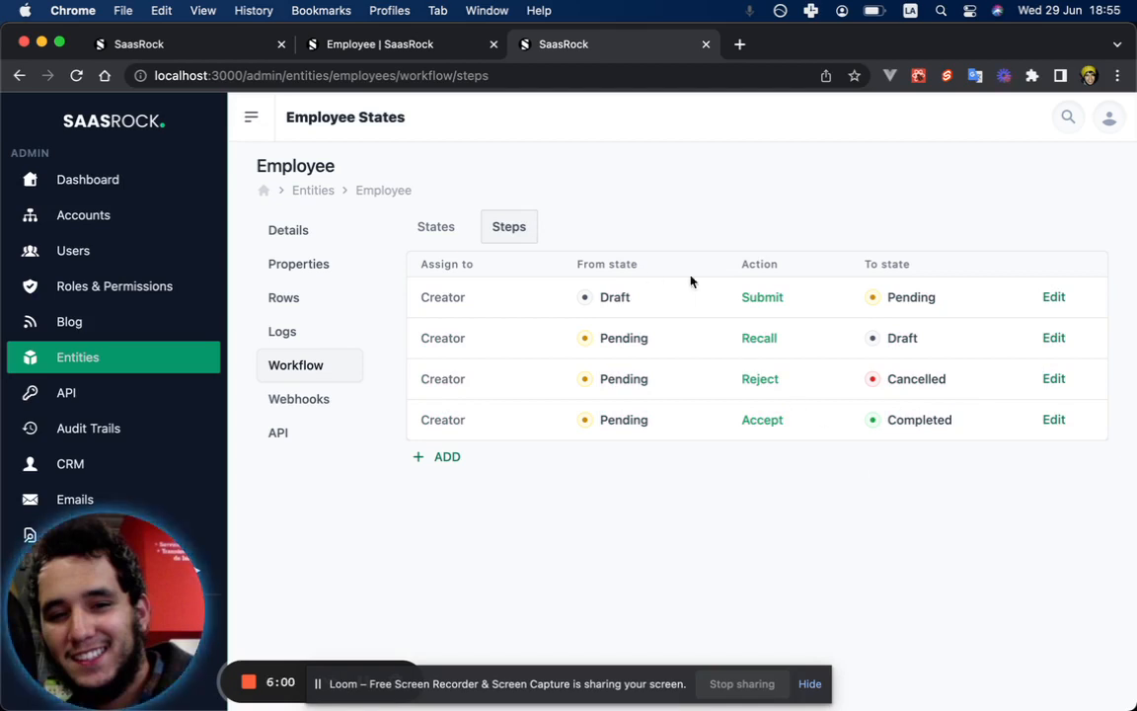
Examine the Submit step starting from Draft and the Recall, Reject and Accept steps starting from Pending.
left_click_drag(629, 290, 600, 305)
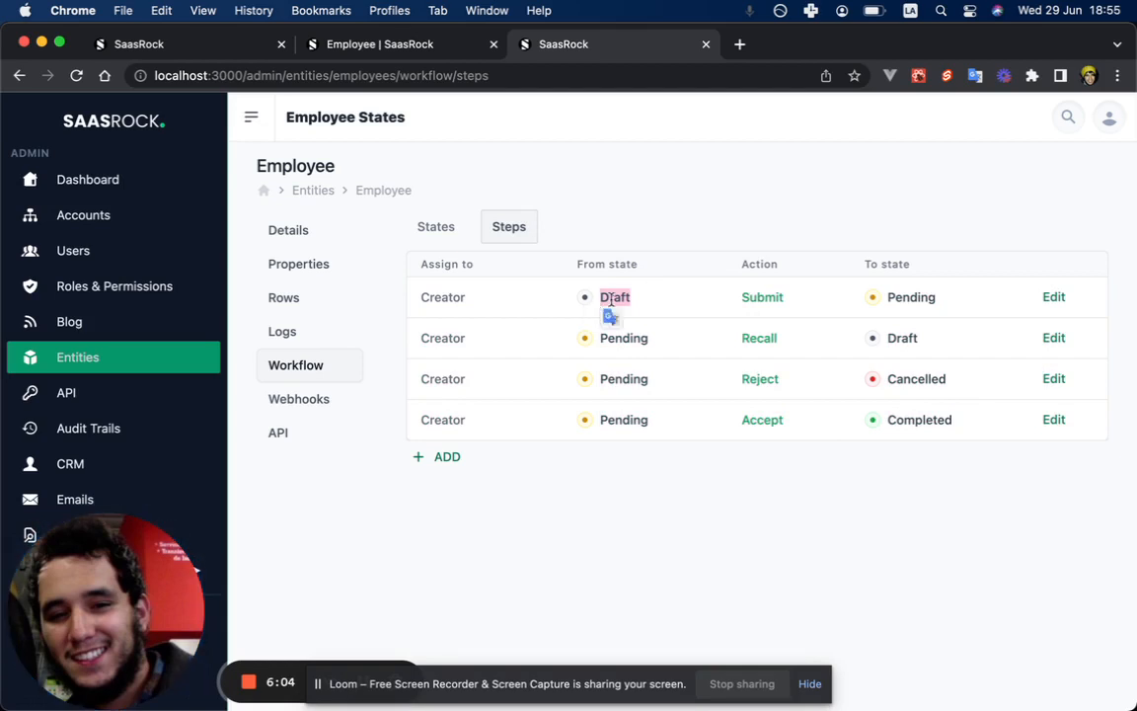
double_click(614, 298)
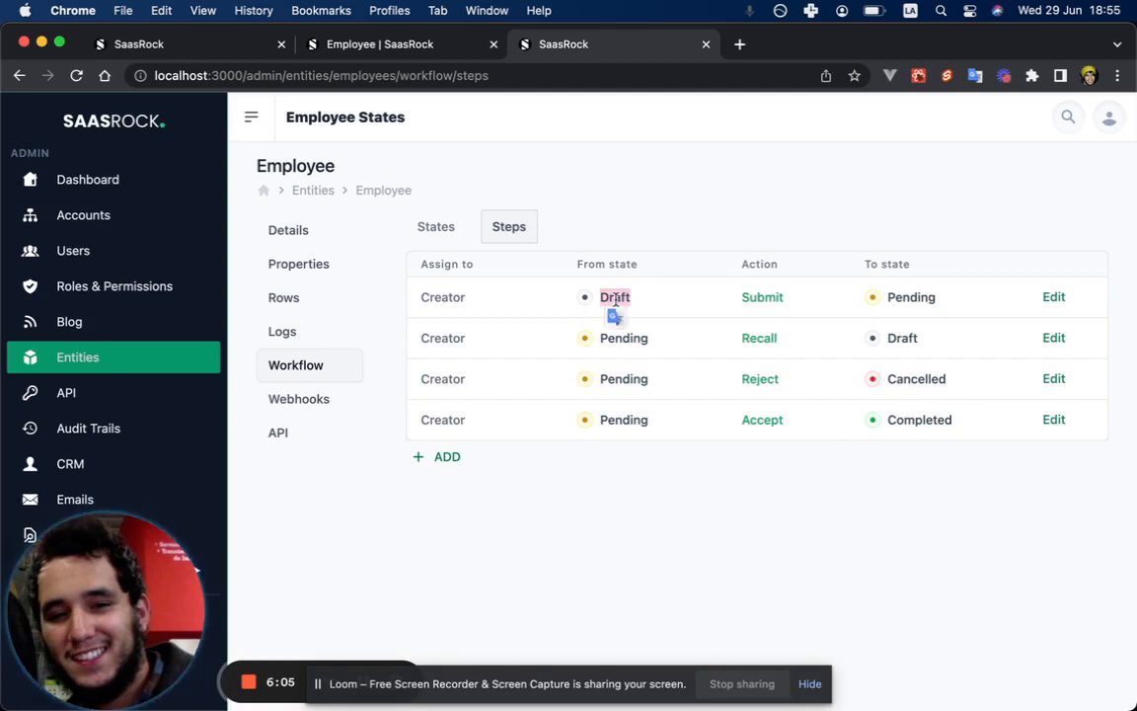
double_click(758, 304)
left_click(707, 302)
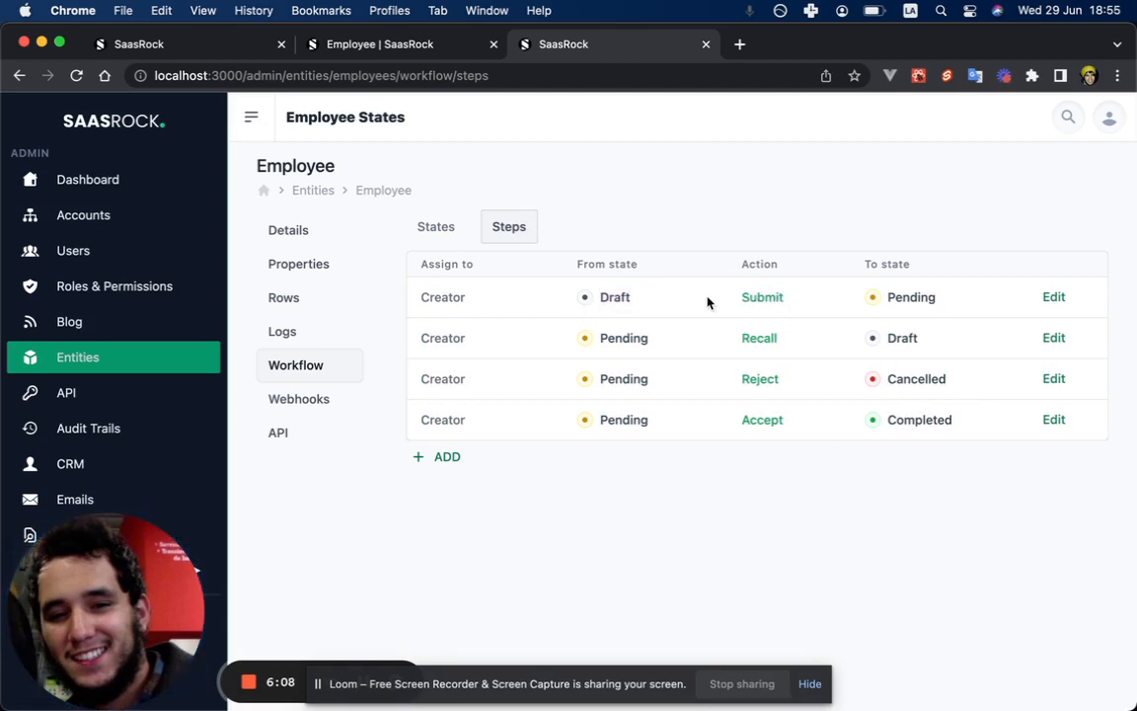
double_click(622, 338)
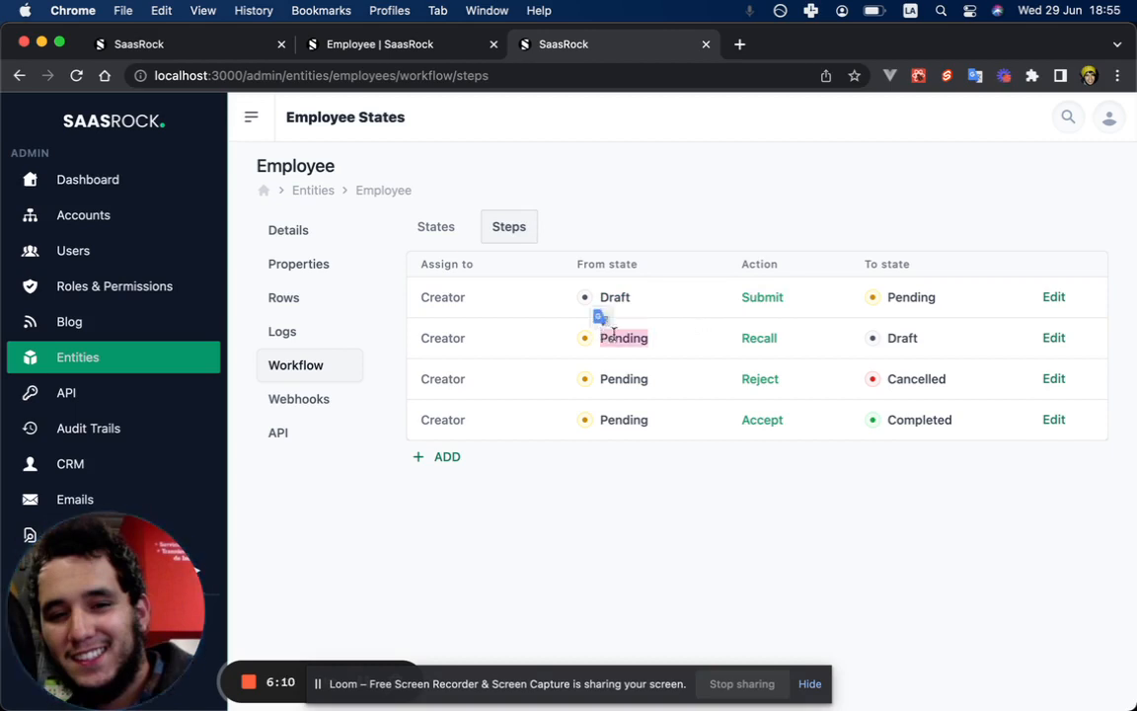
left_click(662, 354)
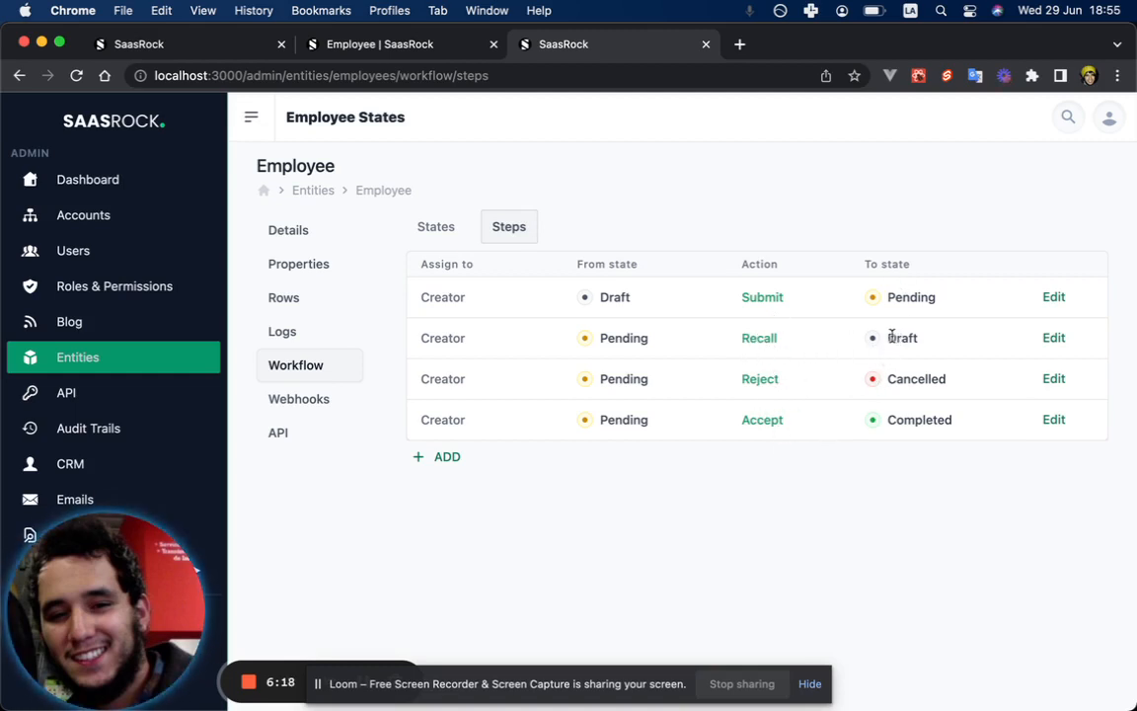
left_click_drag(891, 337, 955, 424)
left_click(890, 376)
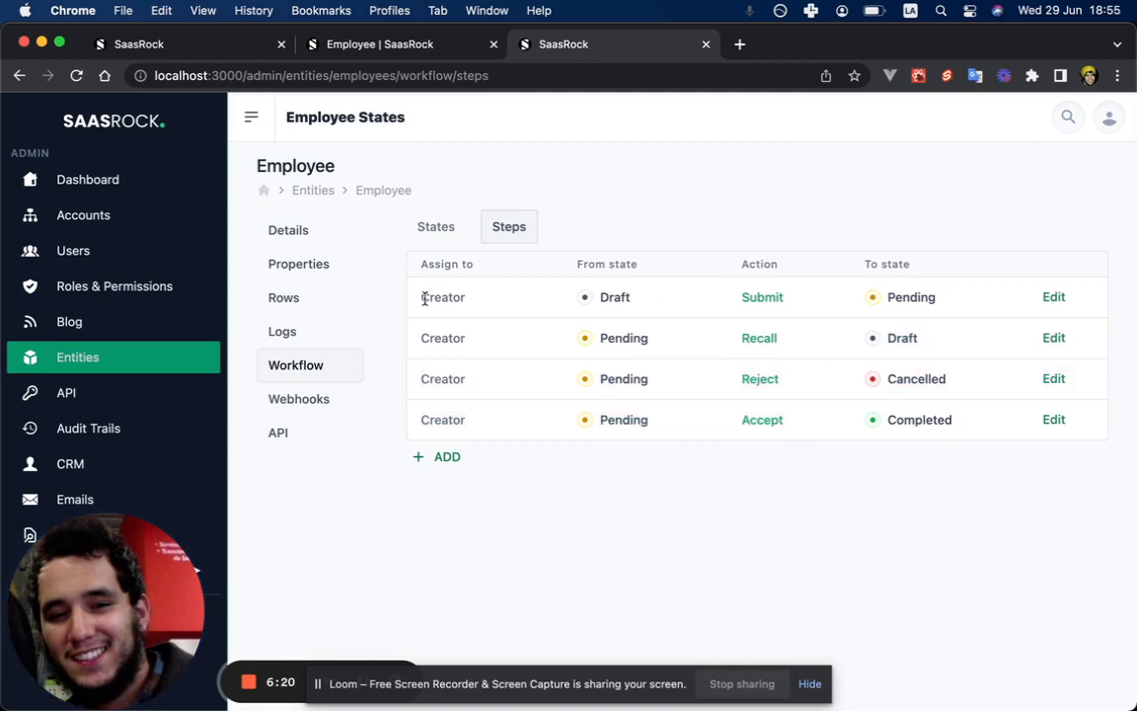
Compare the workflow action offered on employee EMP-0004 with the entity's Draft state and its Submit step.
left_click(363, 41)
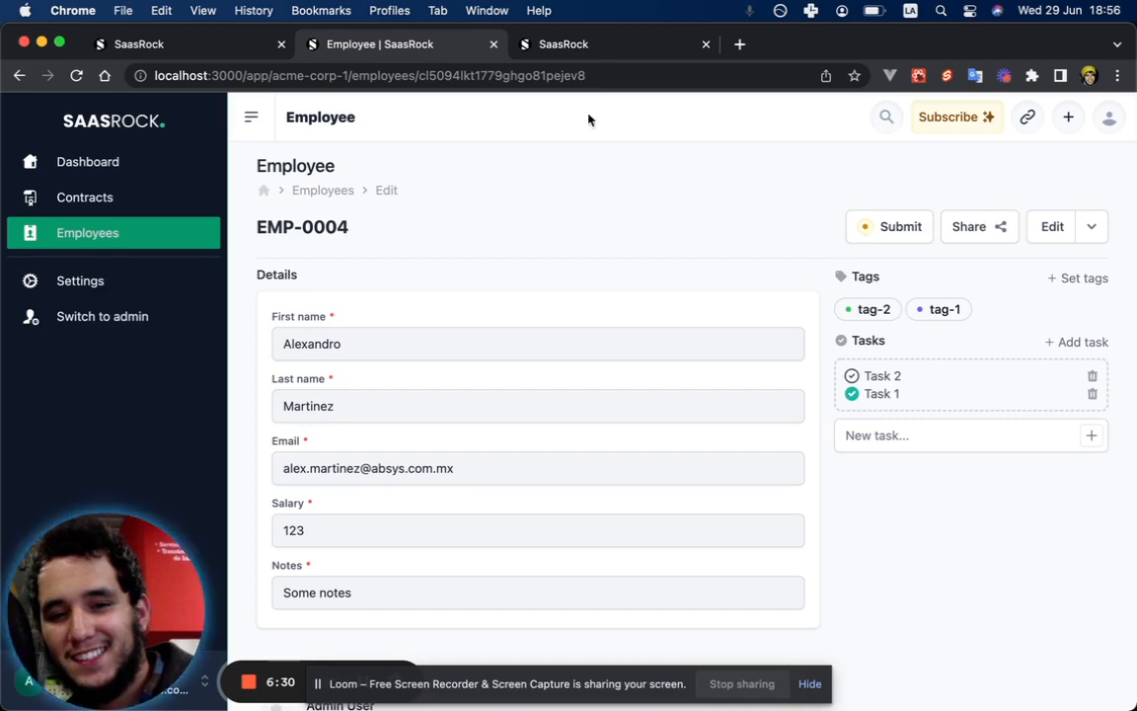
left_click(564, 45)
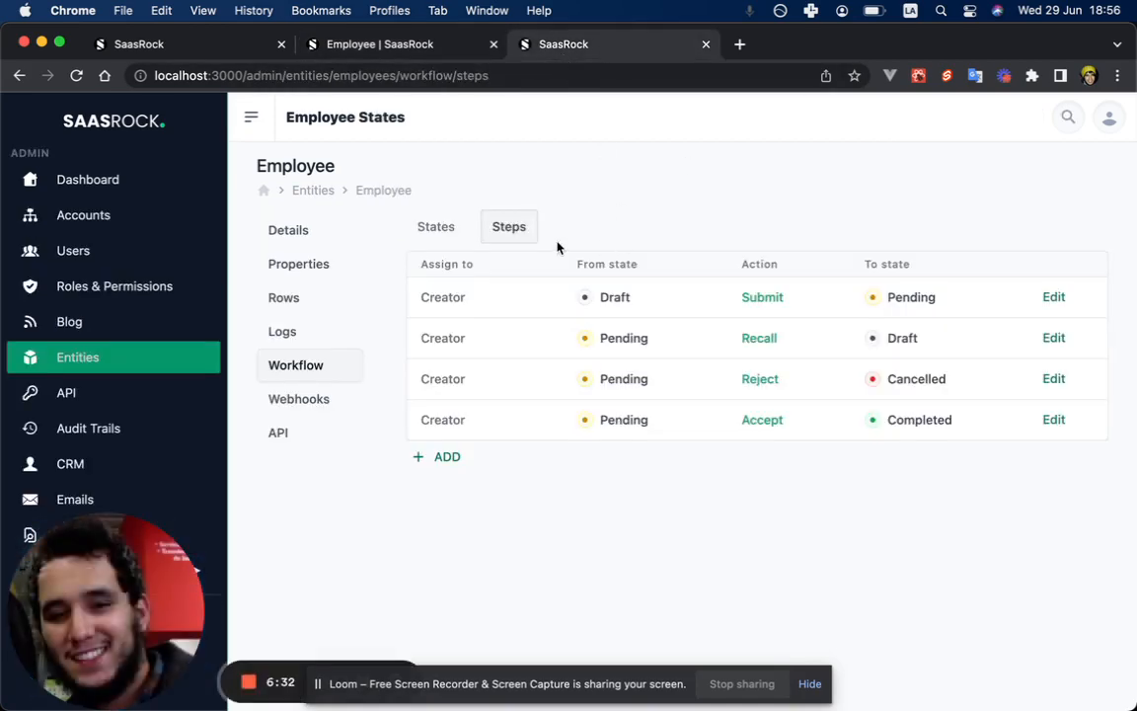
left_click(442, 228)
left_click(469, 49)
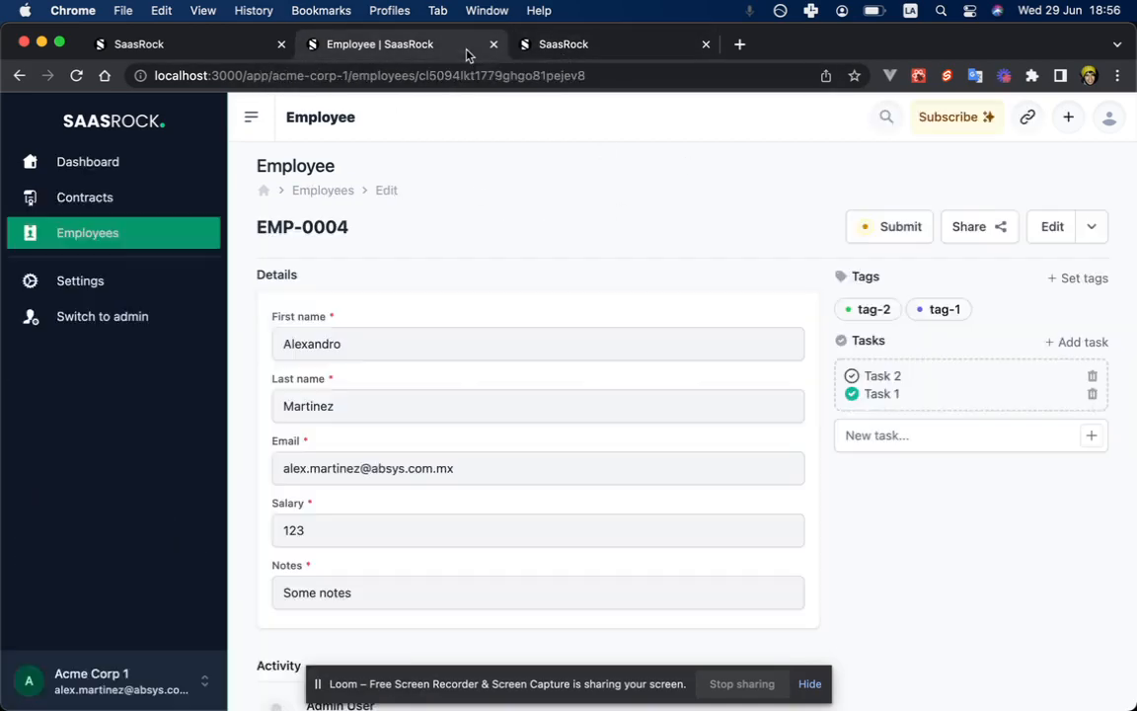
left_click(617, 49)
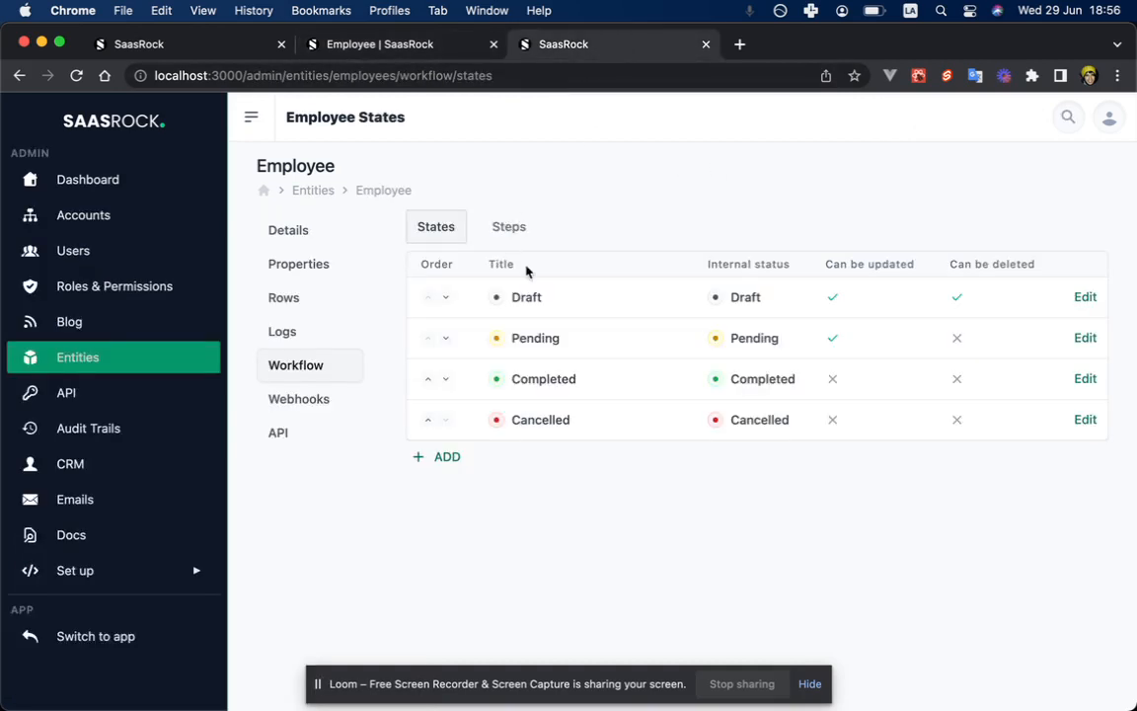
double_click(527, 297)
left_click(510, 231)
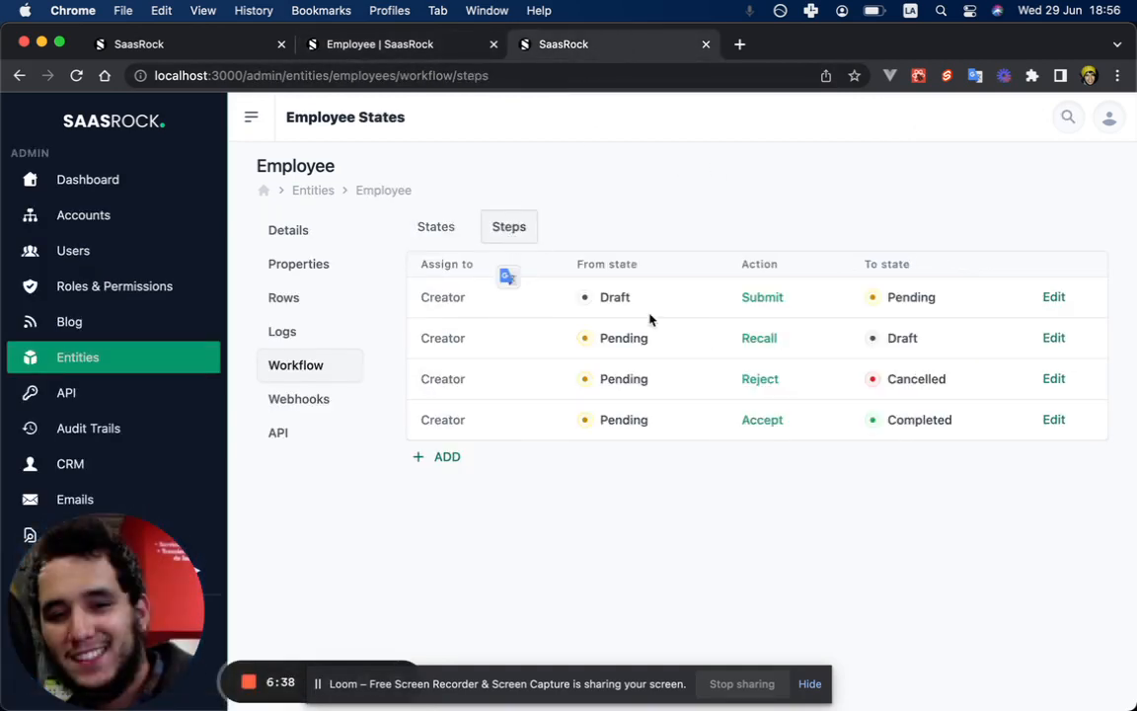
left_click_drag(734, 301, 787, 299)
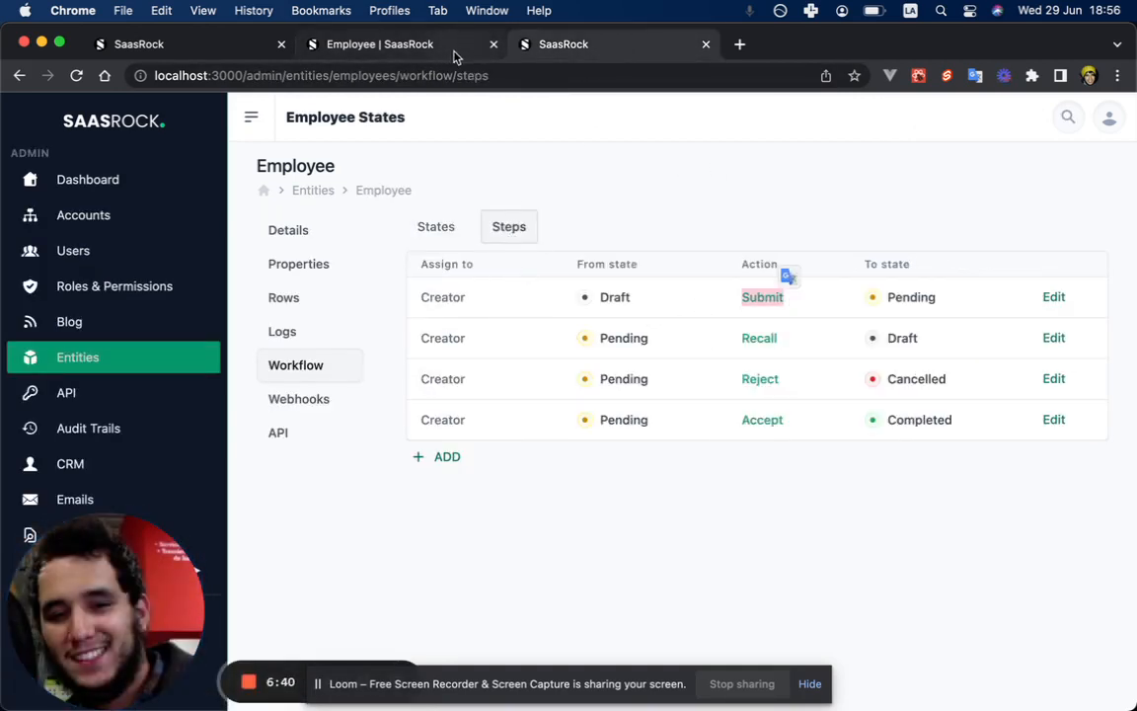
left_click(862, 313)
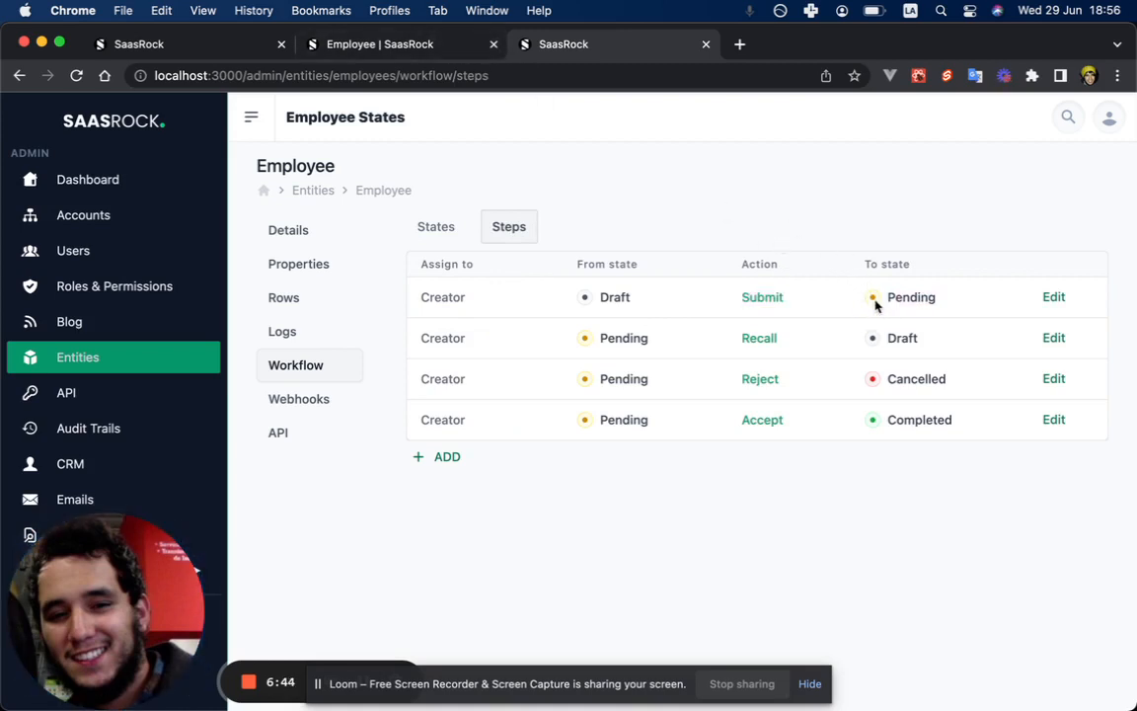
Return to employee EMP-0004's record and submit it through the workflow.
left_click(457, 50)
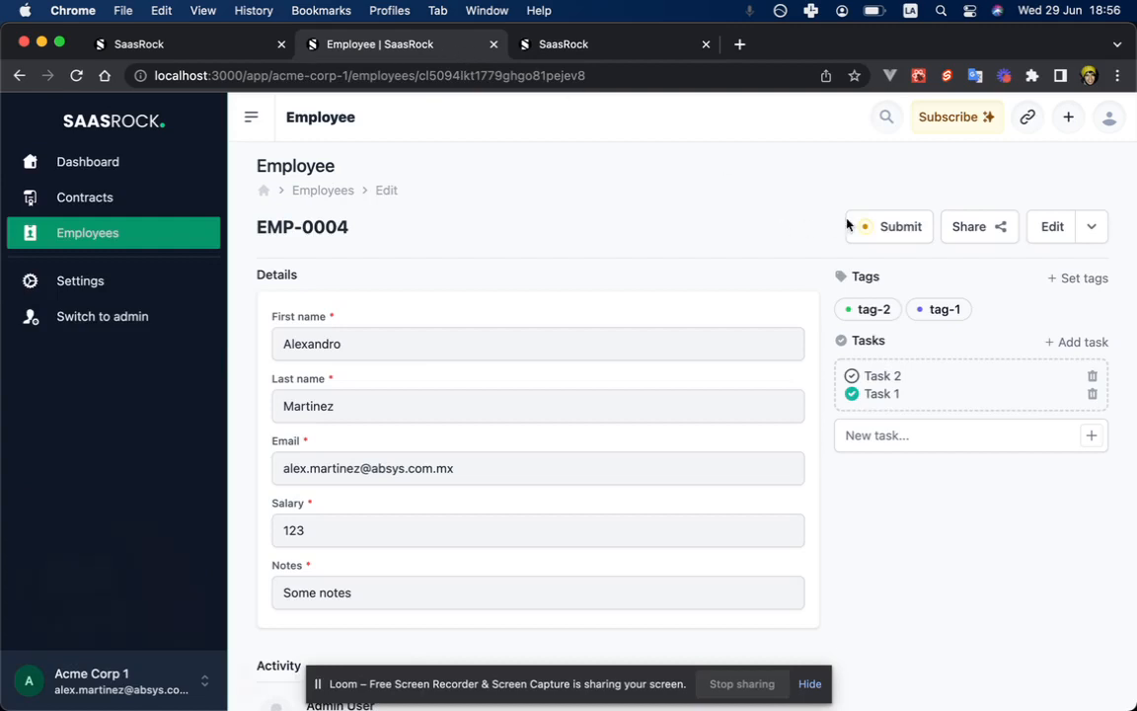
scroll(829, 281, "down", 3)
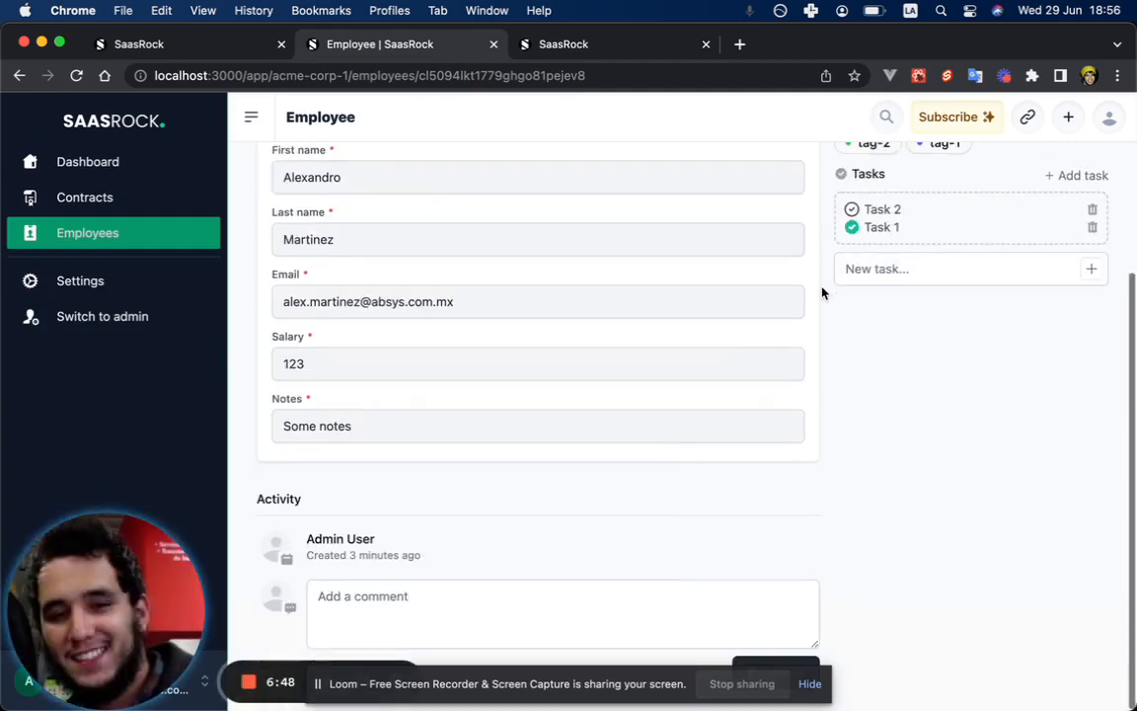
scroll(416, 556, "up", 3)
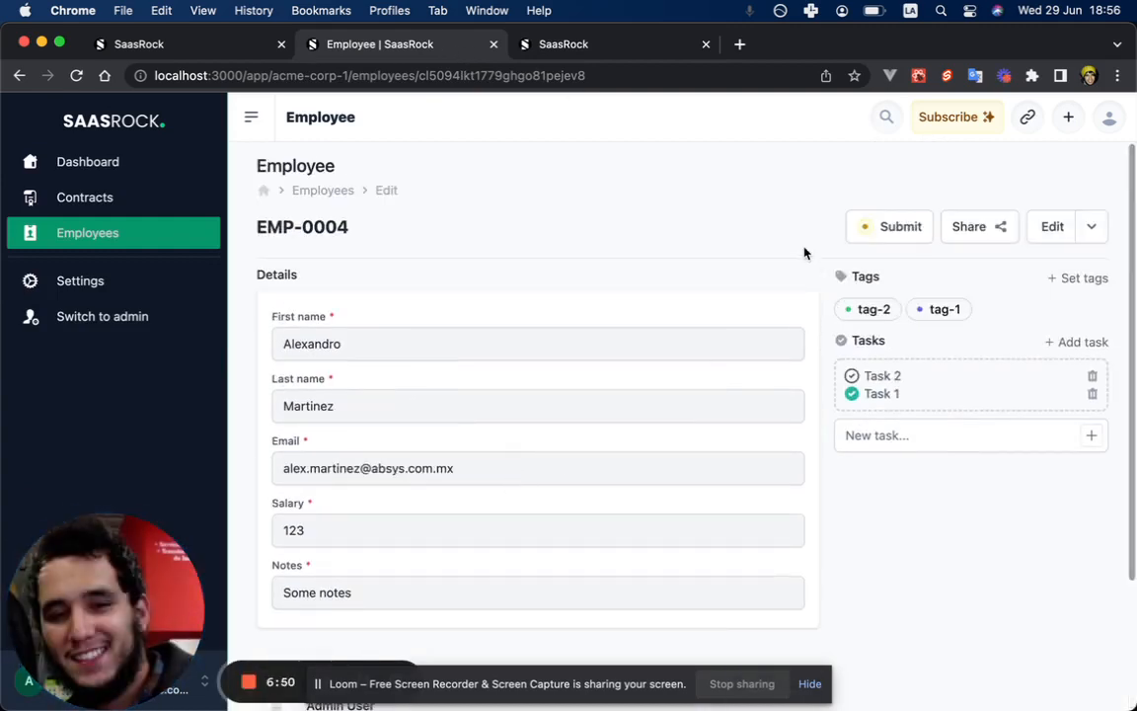
left_click(907, 234)
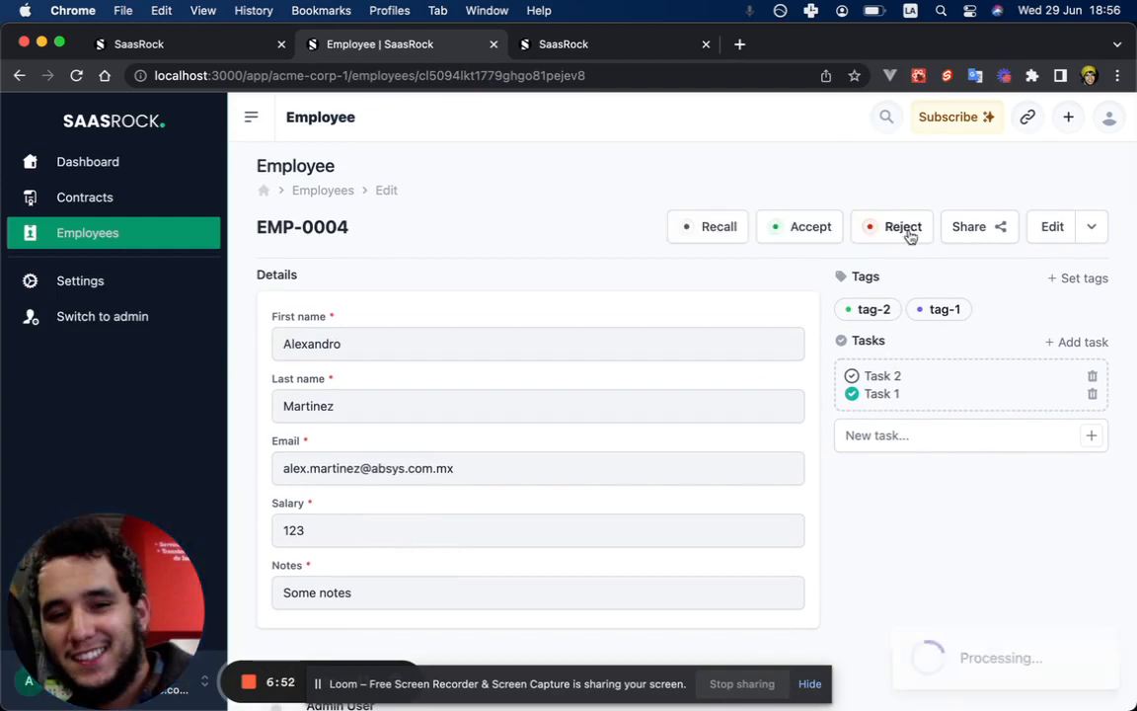
Examine the newest state-change entry in EMP-0004's Activity section, including its author and its from and to states.
scroll(430, 496, "down", 4)
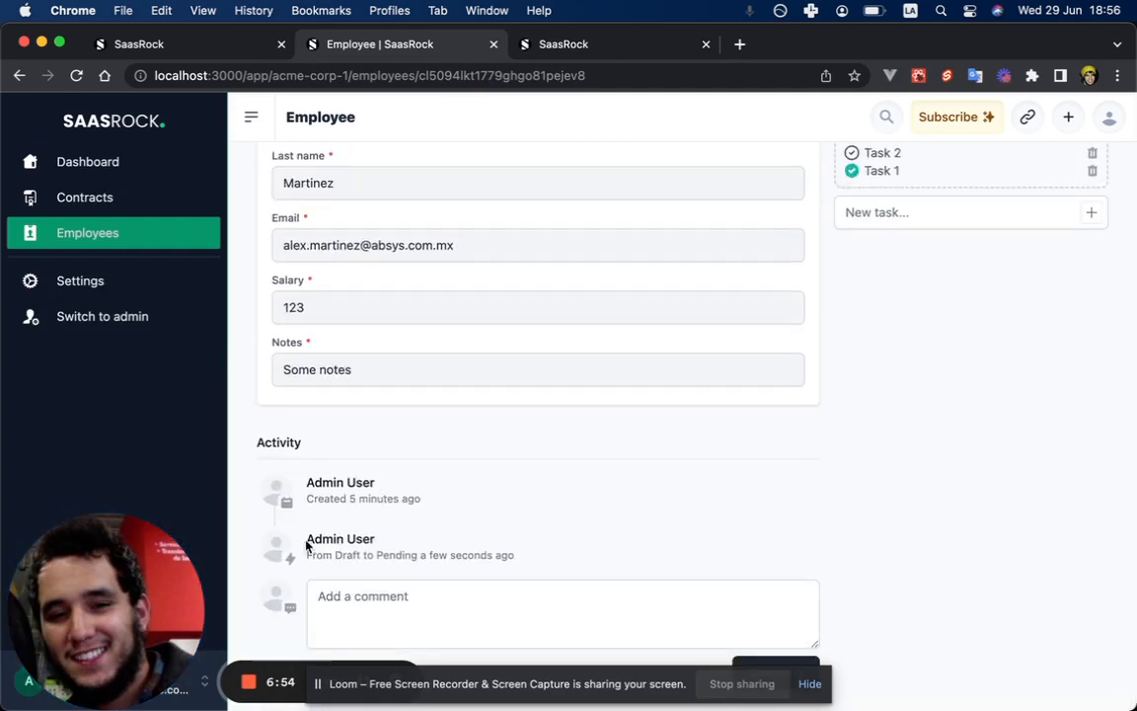
left_click_drag(307, 543, 383, 550)
double_click(353, 548)
left_click(337, 551)
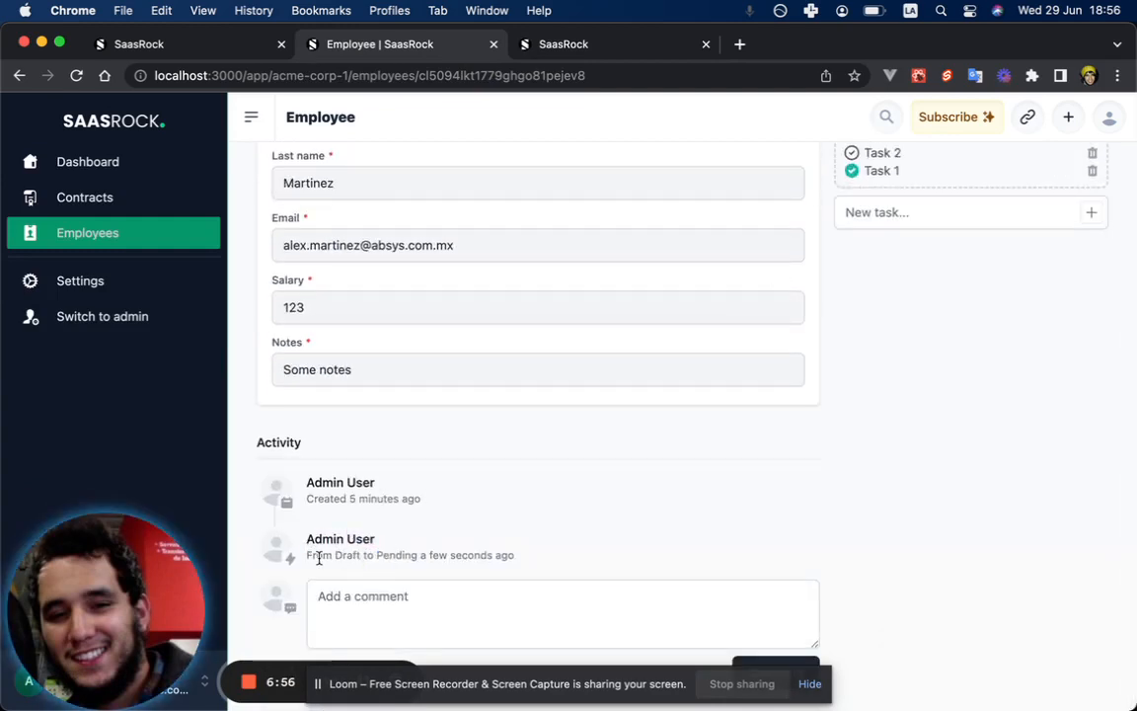
double_click(346, 555)
double_click(397, 555)
scroll(636, 545, "up", 1)
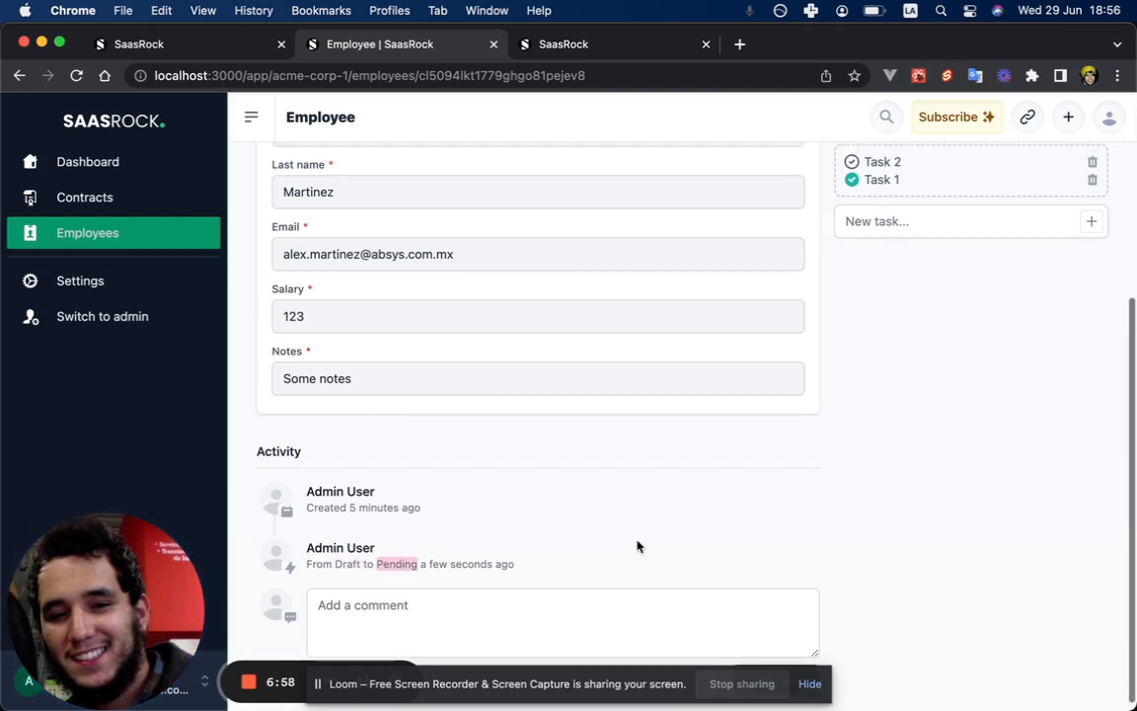
Compare EMP-0004's Recall, Accept and Reject actions with the Employee entity's workflow steps starting from Pending.
scroll(637, 546, "up", 5)
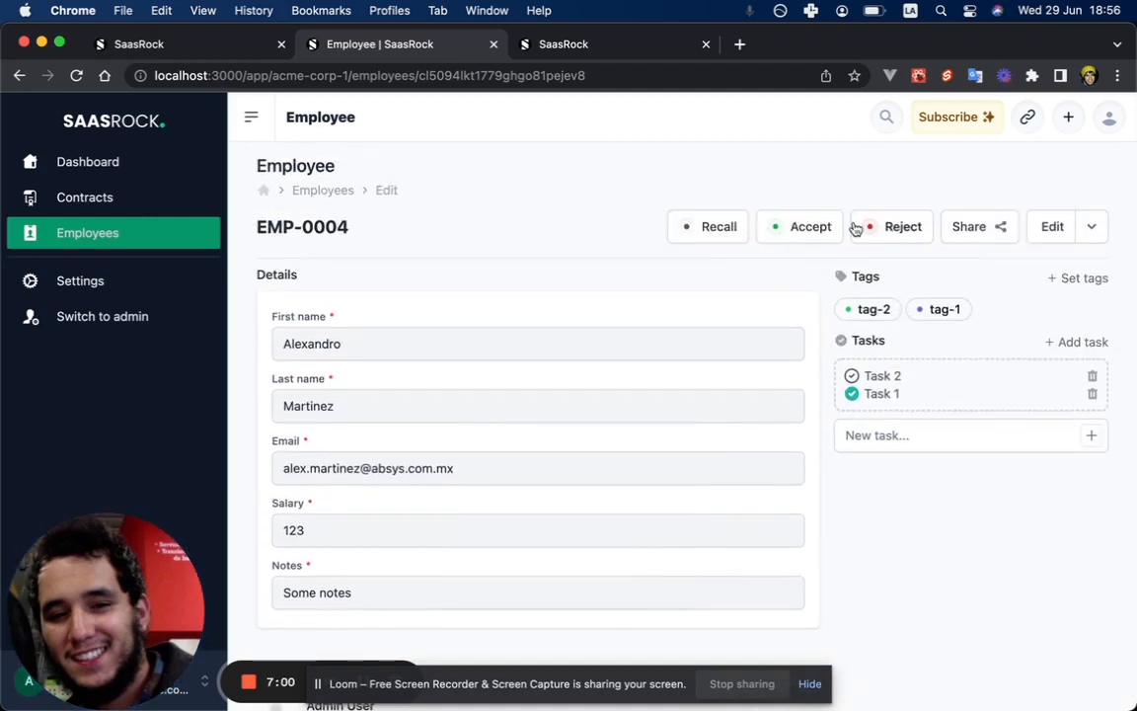
left_click_drag(834, 179, 843, 237)
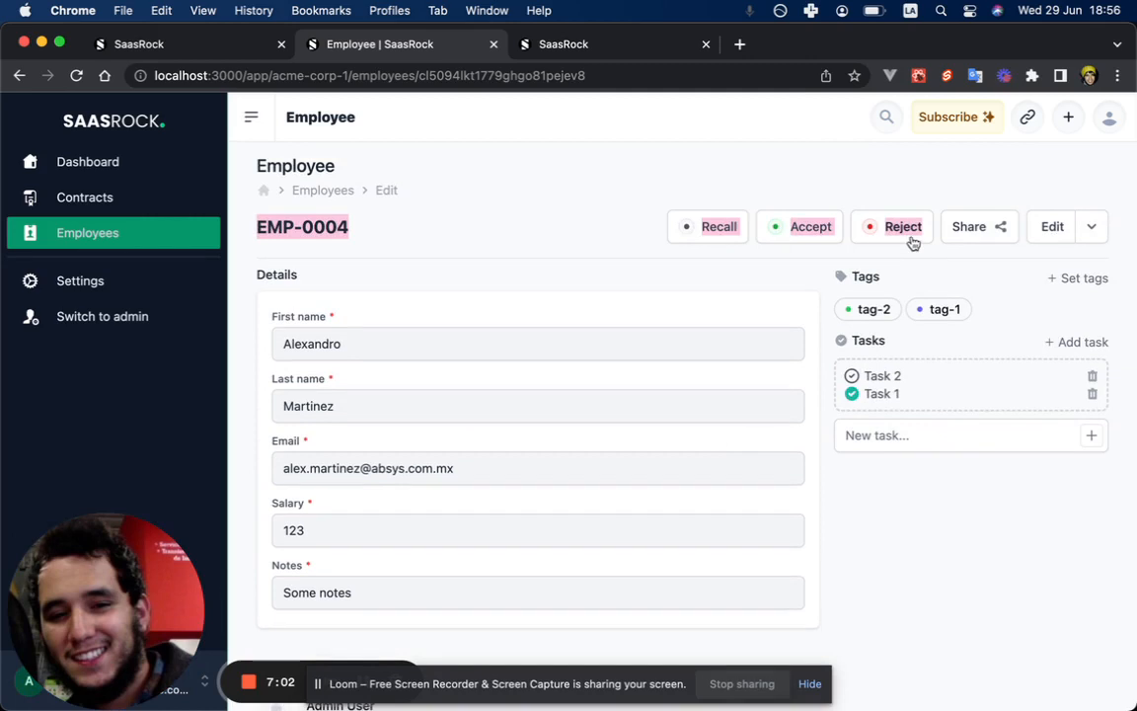
left_click(813, 198)
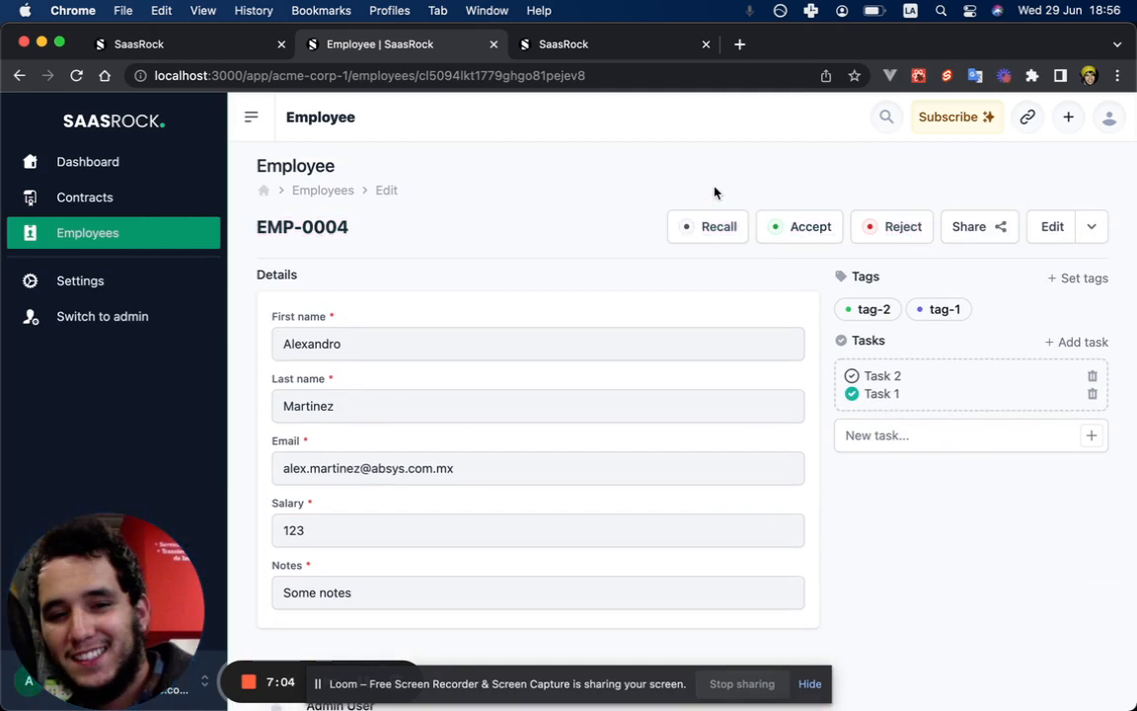
left_click(582, 54)
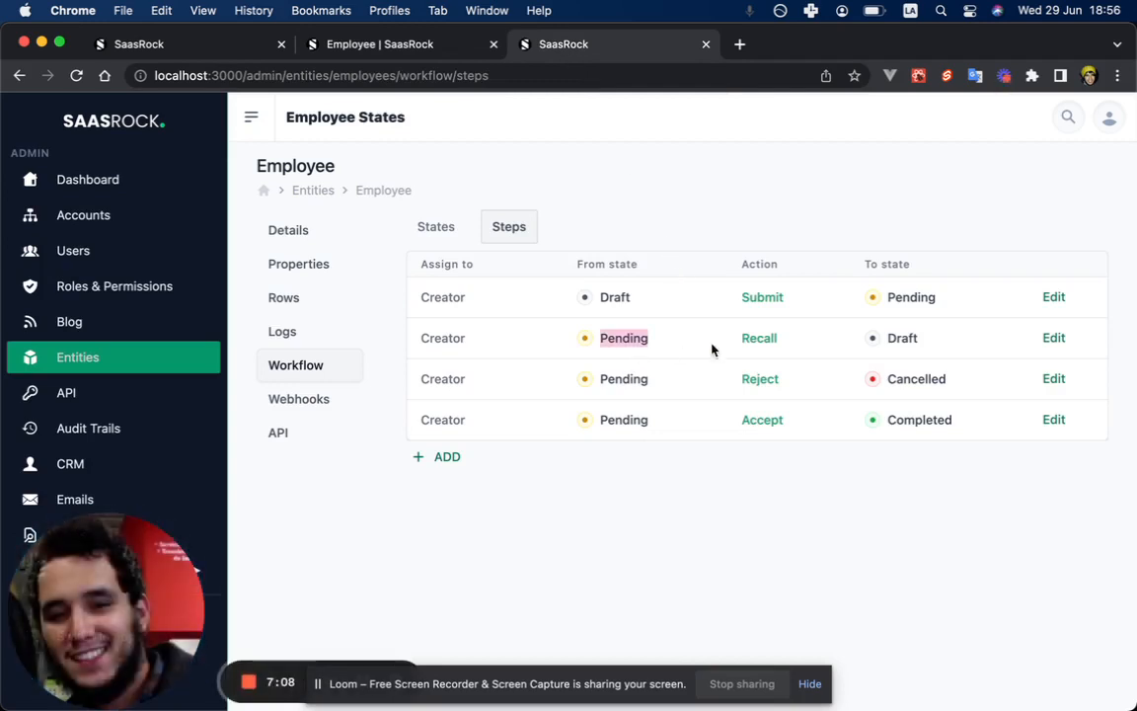
left_click_drag(712, 344, 817, 338)
left_click(762, 335)
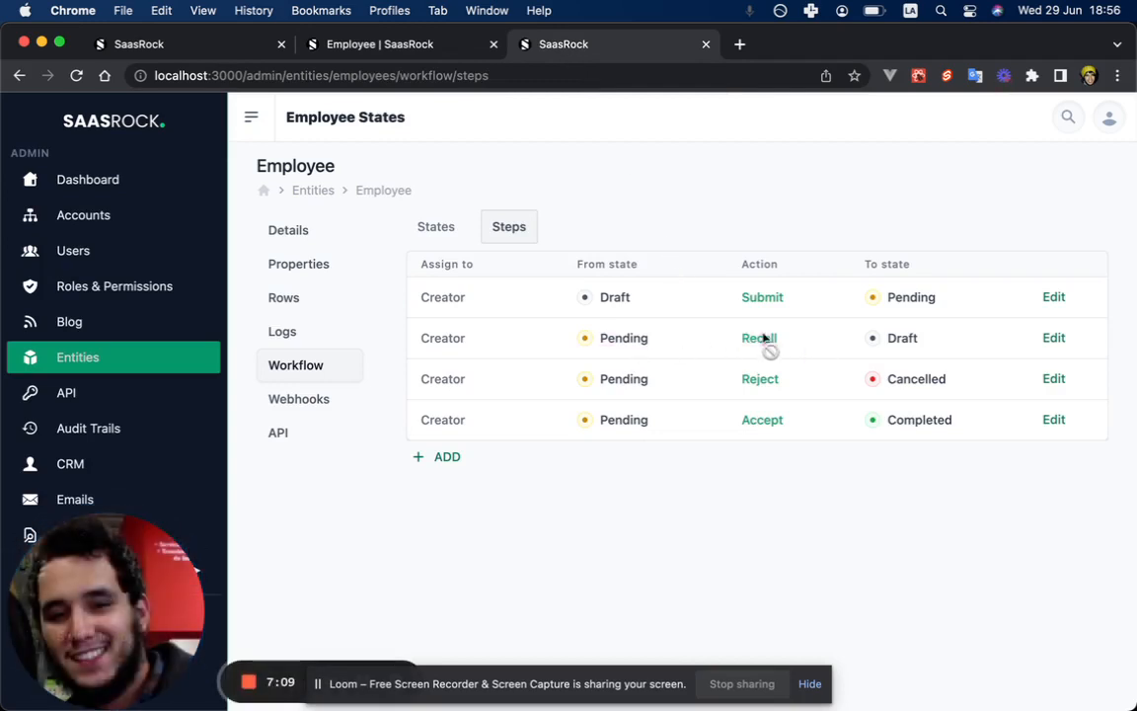
double_click(762, 422)
double_click(760, 380)
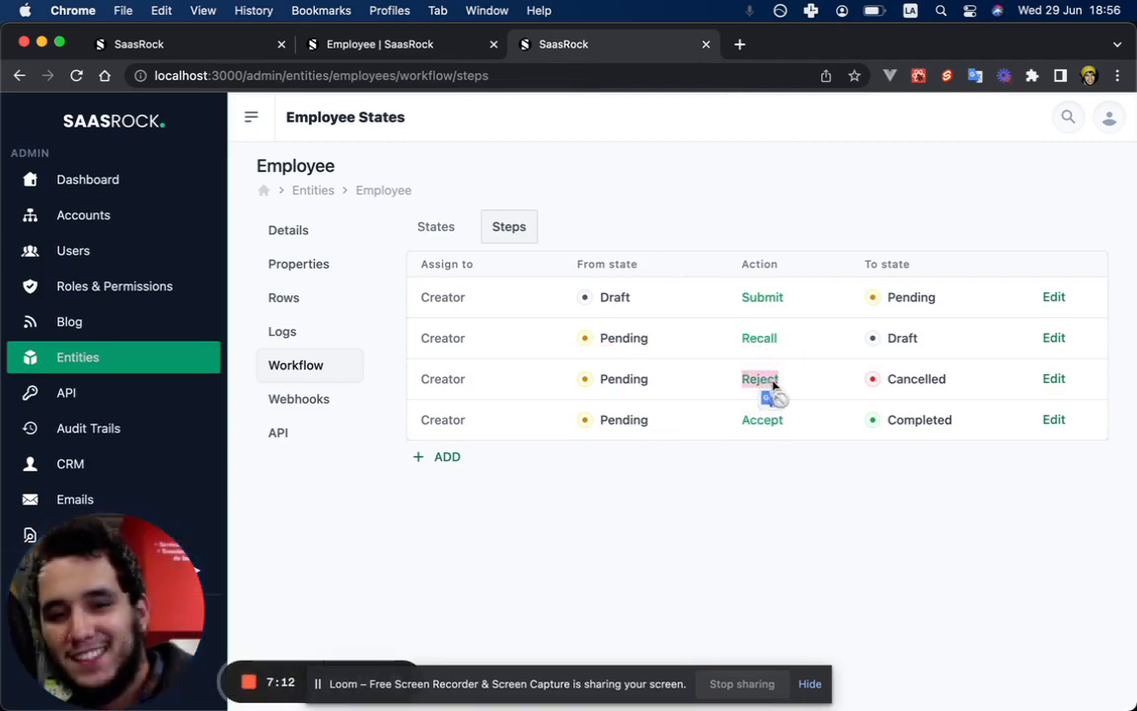
double_click(915, 379)
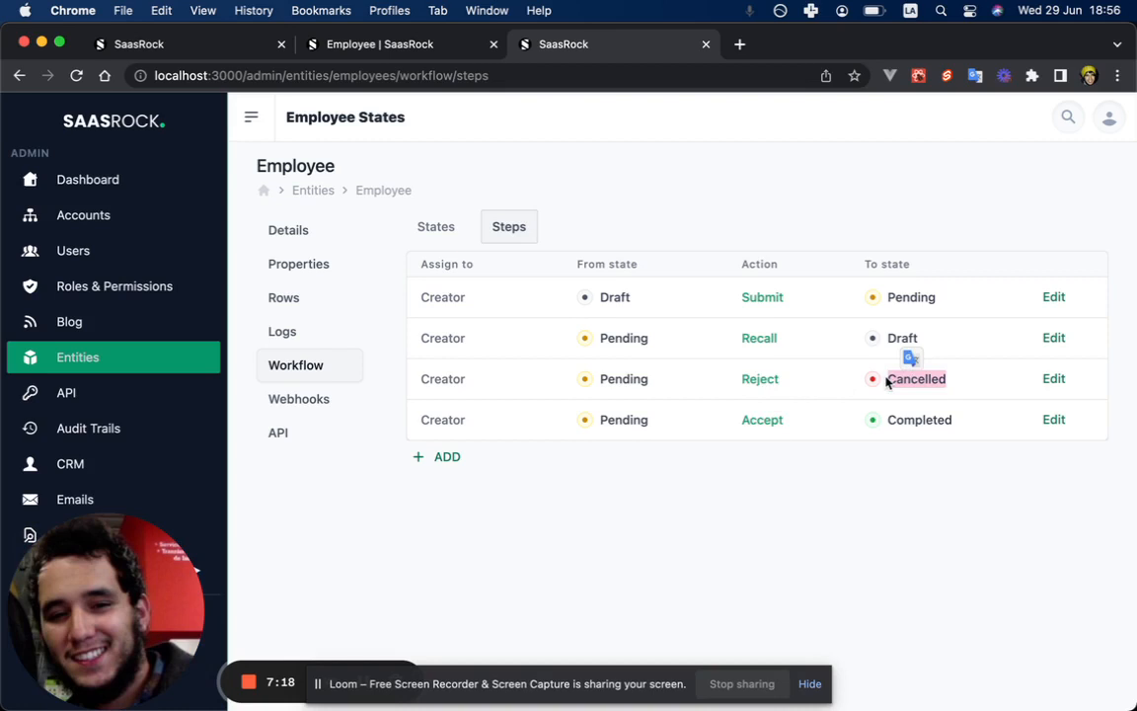
Reject employee EMP-0004 and examine the state changes logged in its Activity section.
left_click(443, 55)
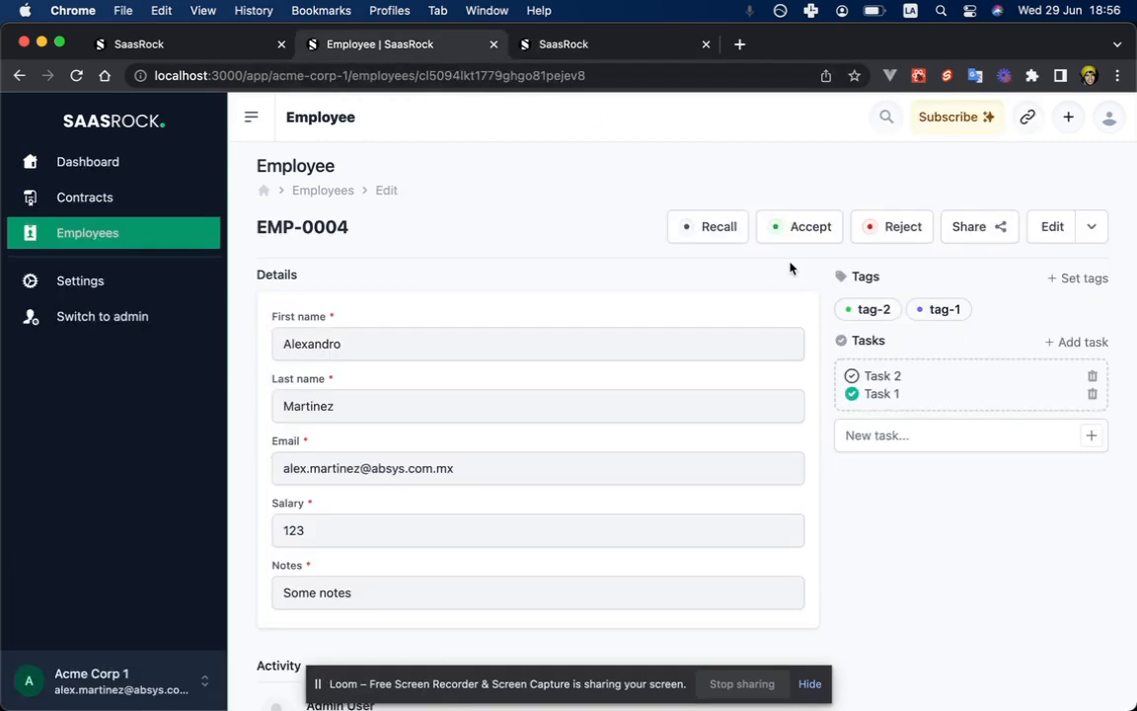
left_click(889, 230)
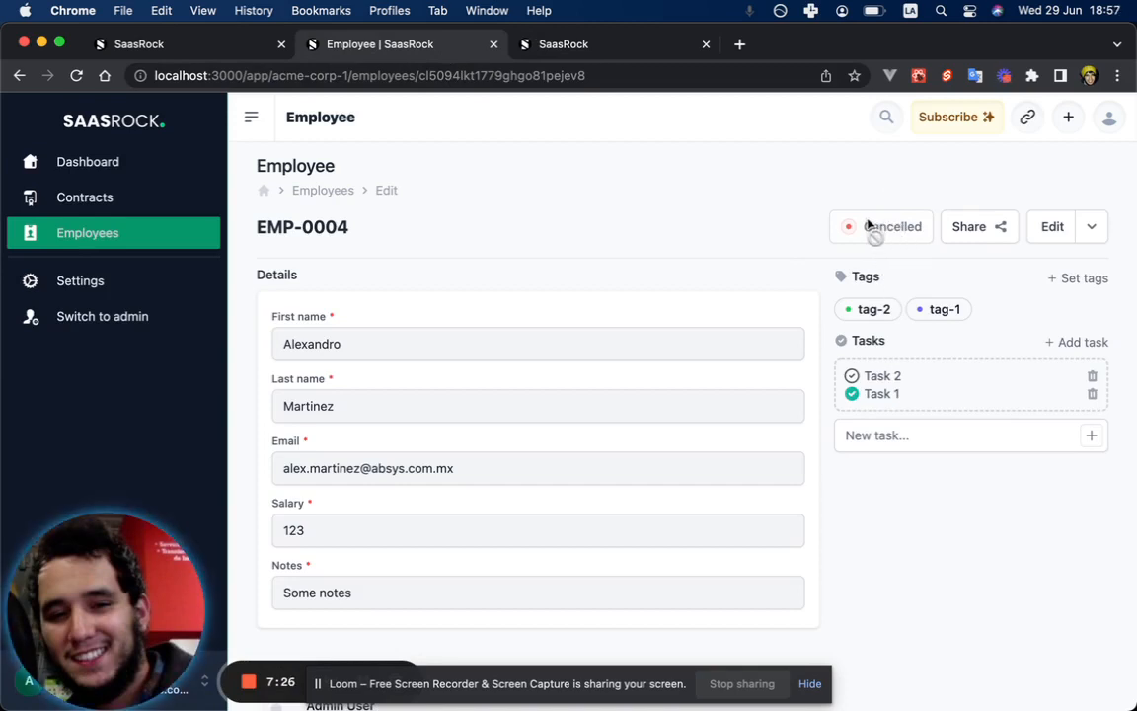
scroll(817, 317, "down", 5)
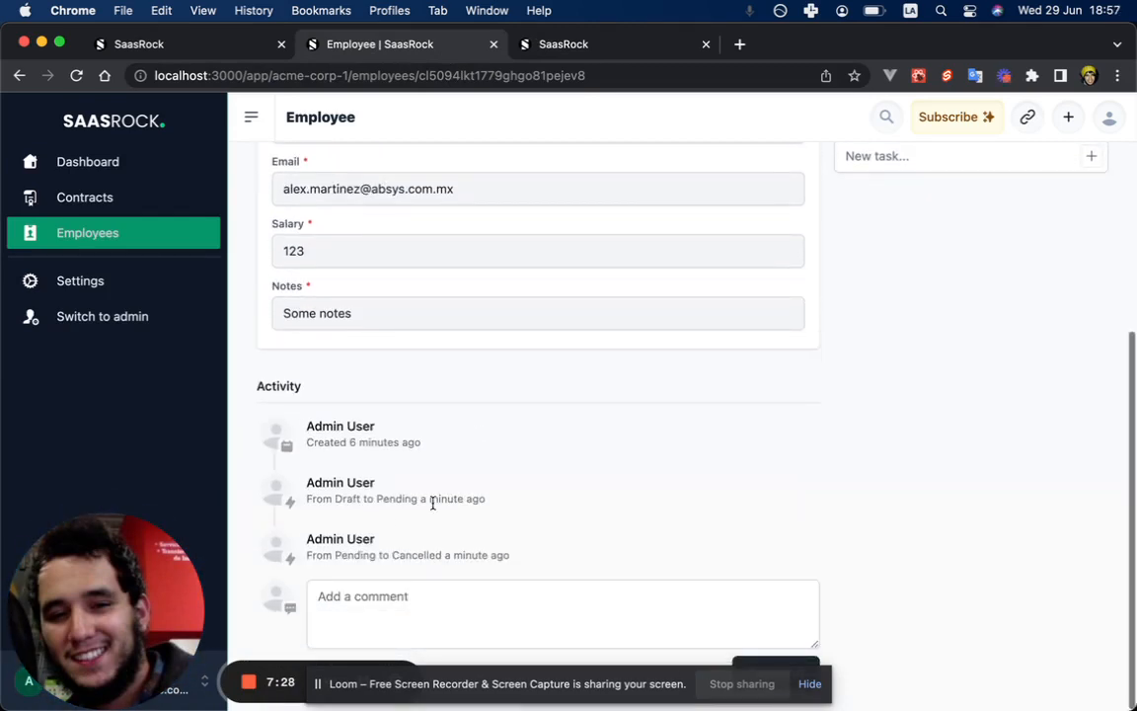
left_click_drag(335, 495, 414, 503)
double_click(350, 483)
double_click(342, 502)
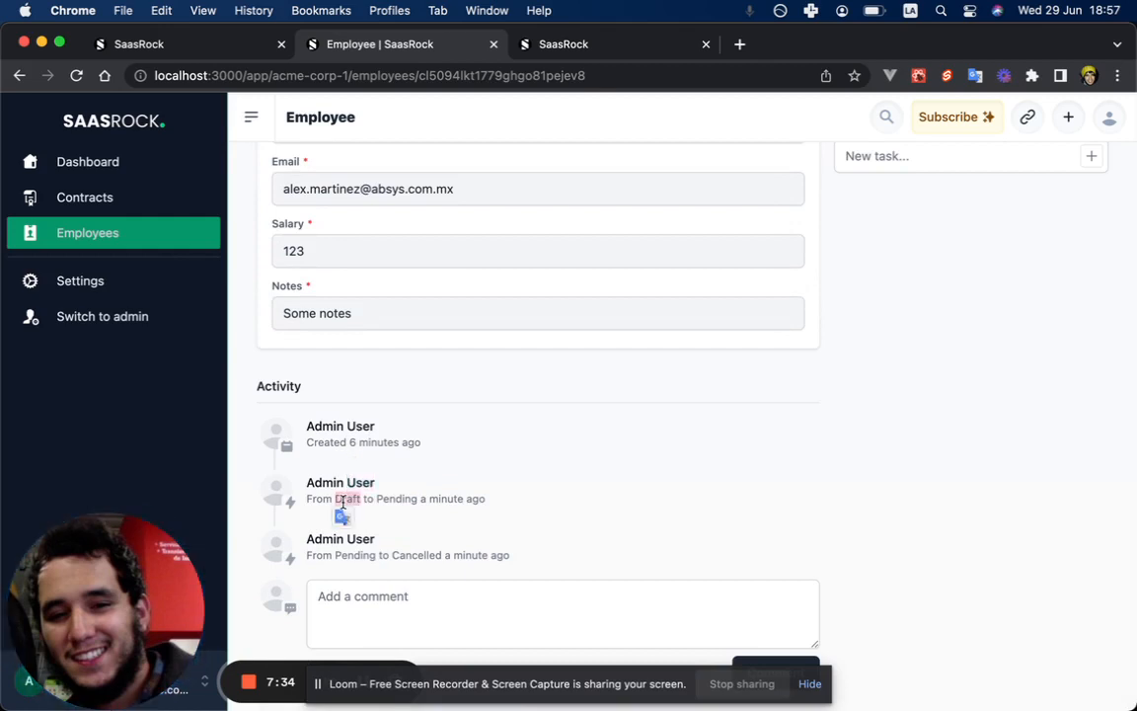
Post the comment "Because" in EMP-0004's Activity section under the state change from Pending to Cancelled.
double_click(353, 553)
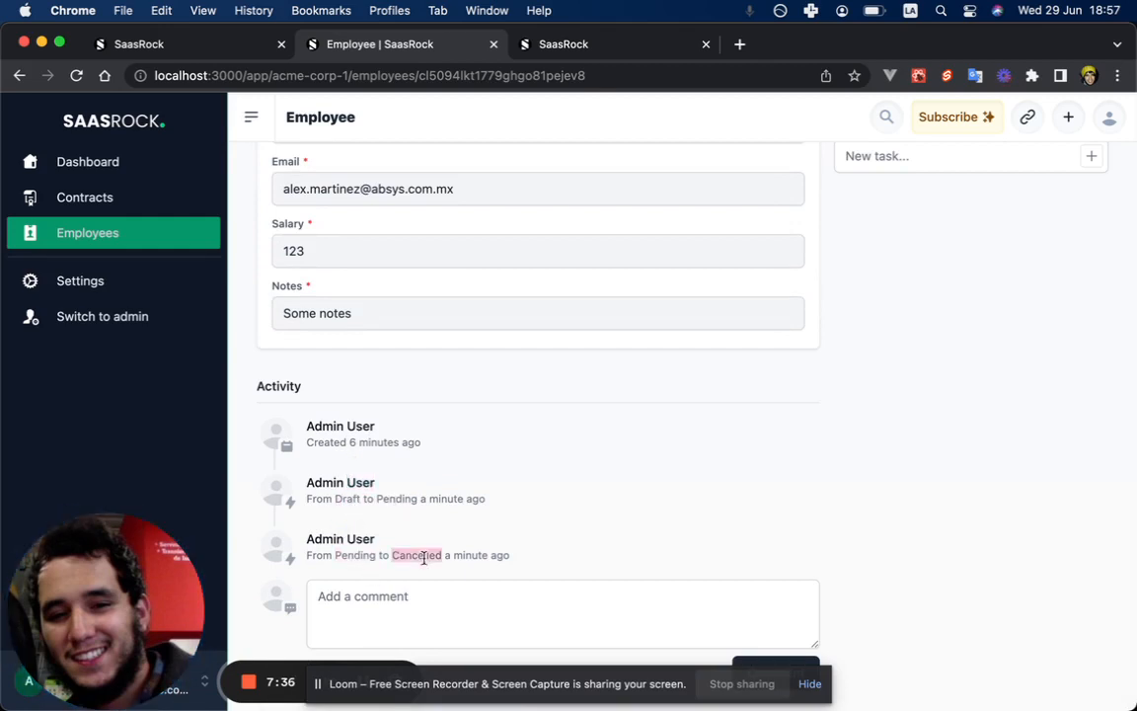
left_click(421, 601)
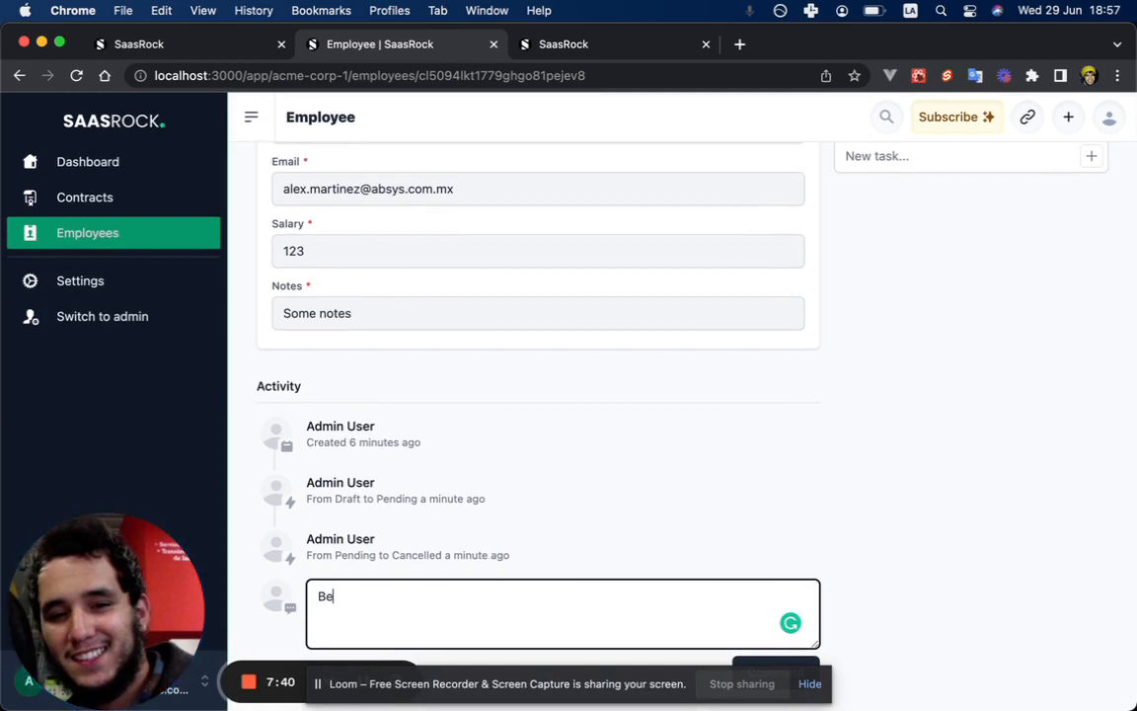
left_click(784, 667)
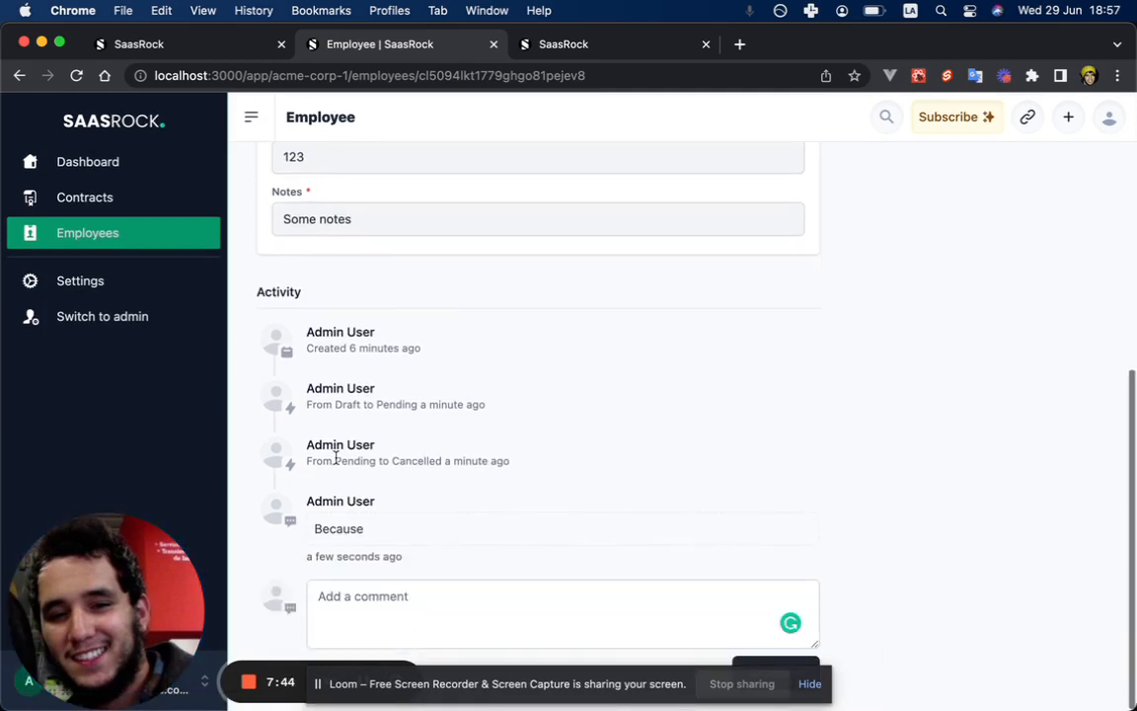
double_click(341, 531)
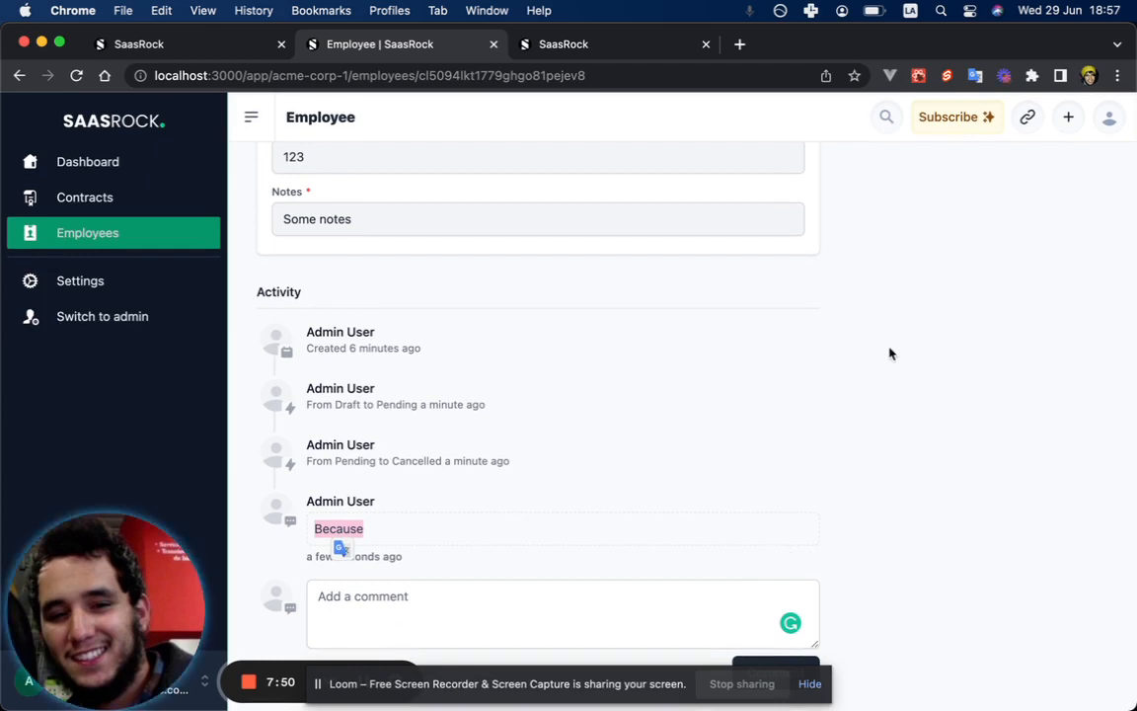
Check which user account is currently signed in.
left_click(1110, 117)
double_click(962, 184)
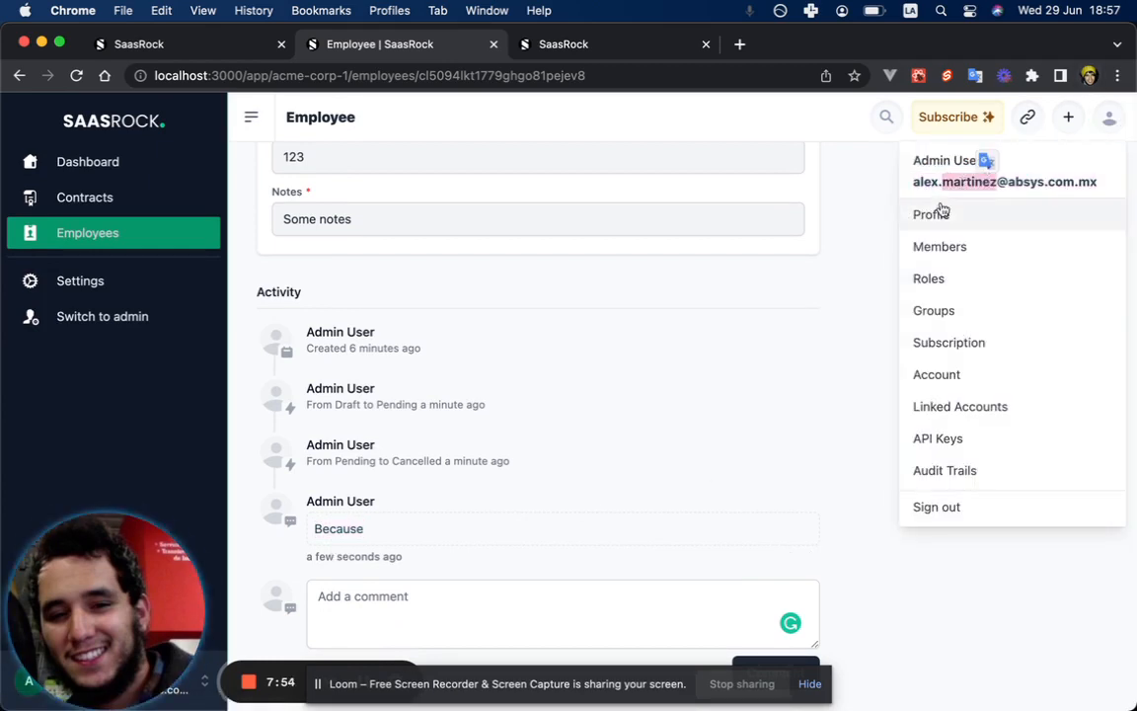
left_click(815, 444)
Share employee EMP-0004 with Everyone at Acme Corp 1, allowing them to comment, update and delete.
scroll(814, 445, "up", 4)
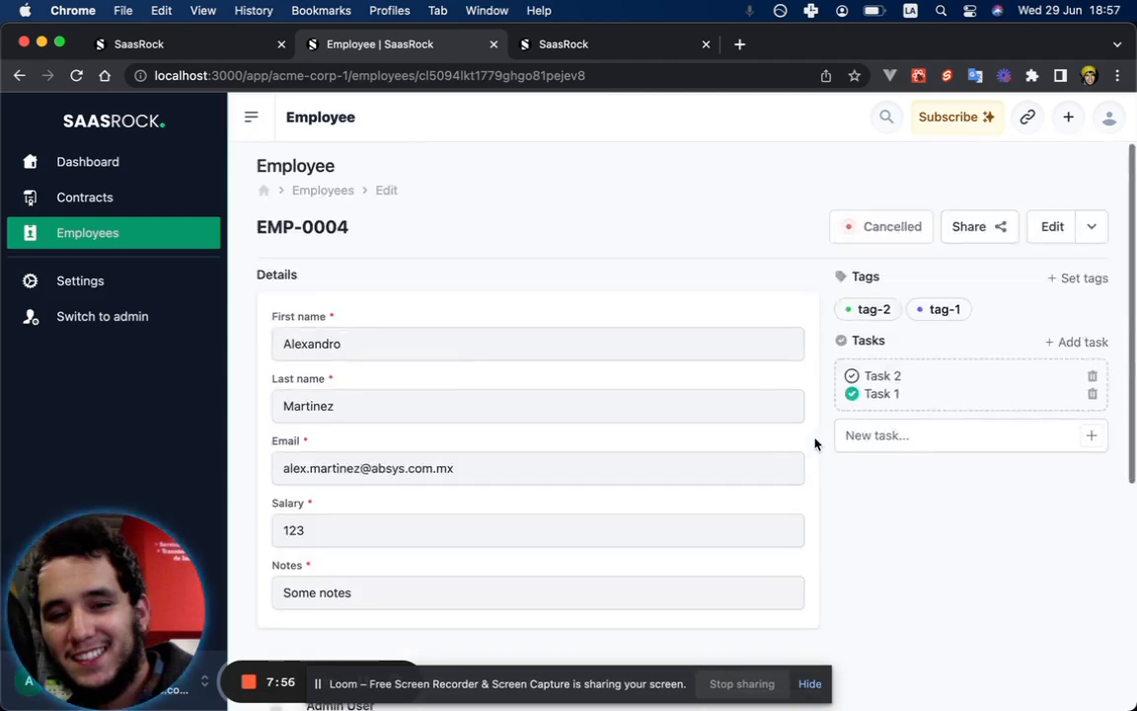
left_click(972, 232)
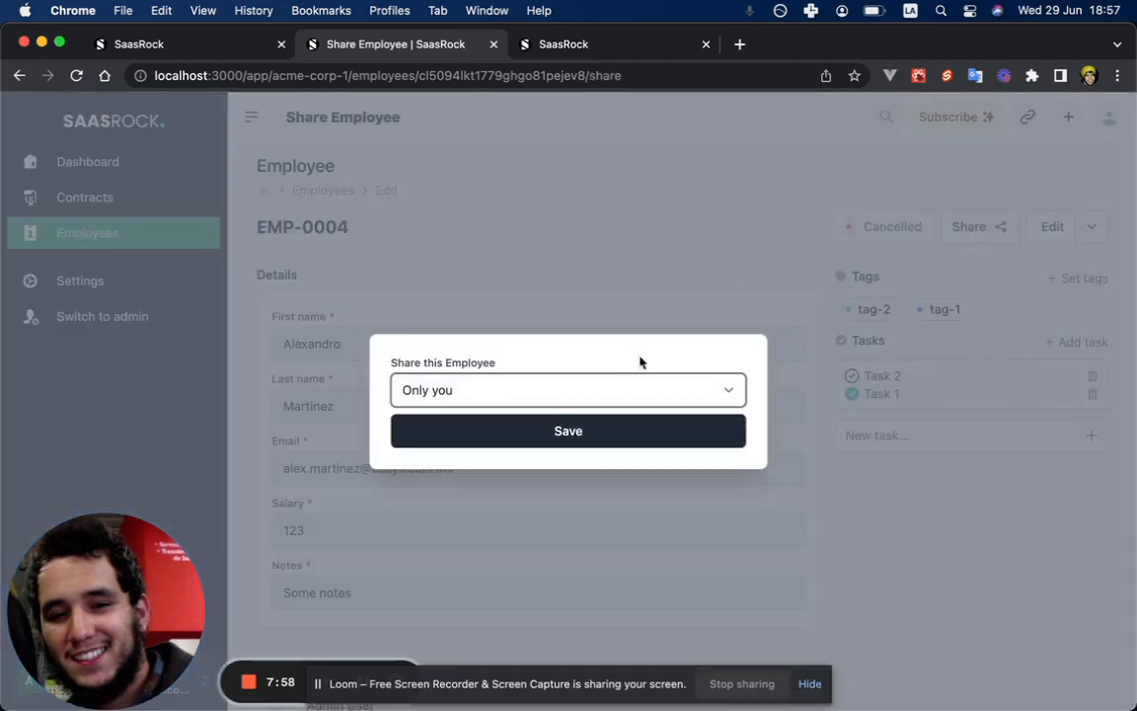
left_click(593, 391)
left_click(595, 411)
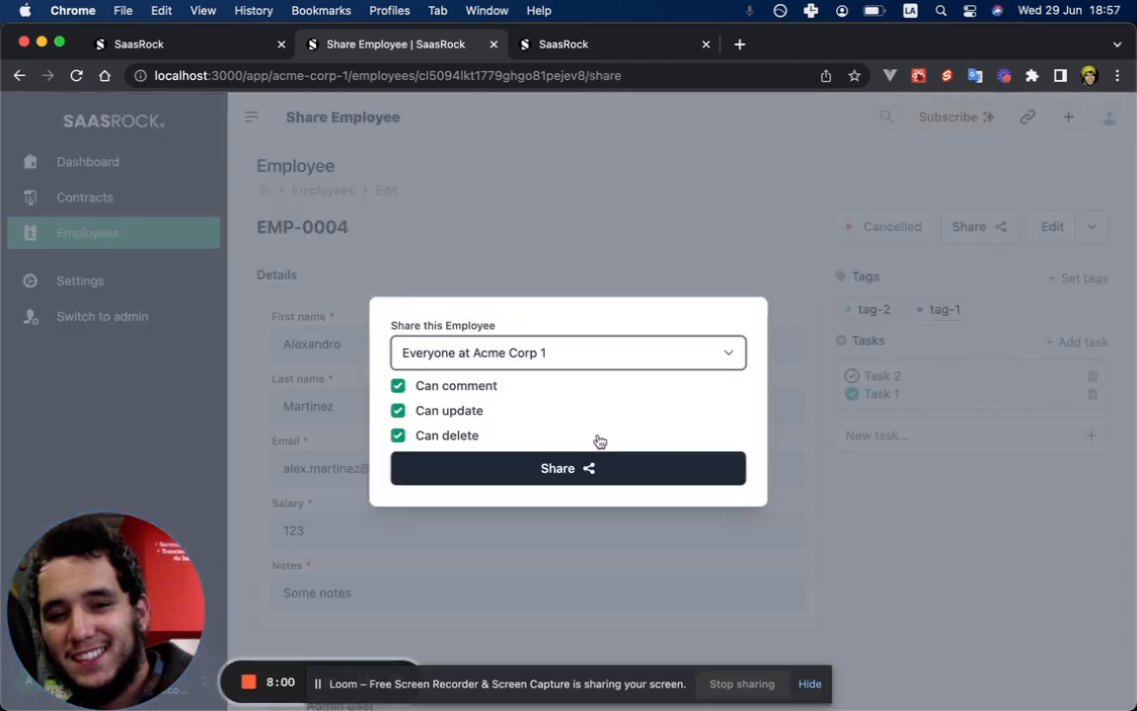
left_click(555, 467)
Sign out of the admin account and log in as the first demo app user offered on the sign-in page.
left_click(1108, 118)
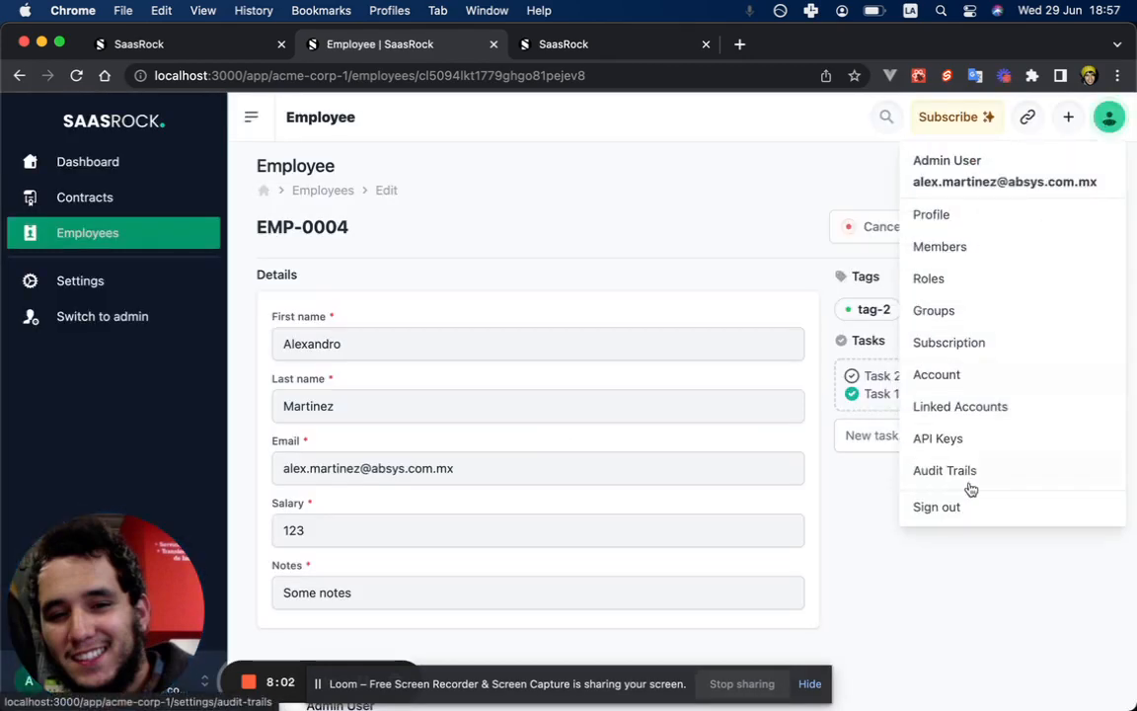
left_click(955, 520)
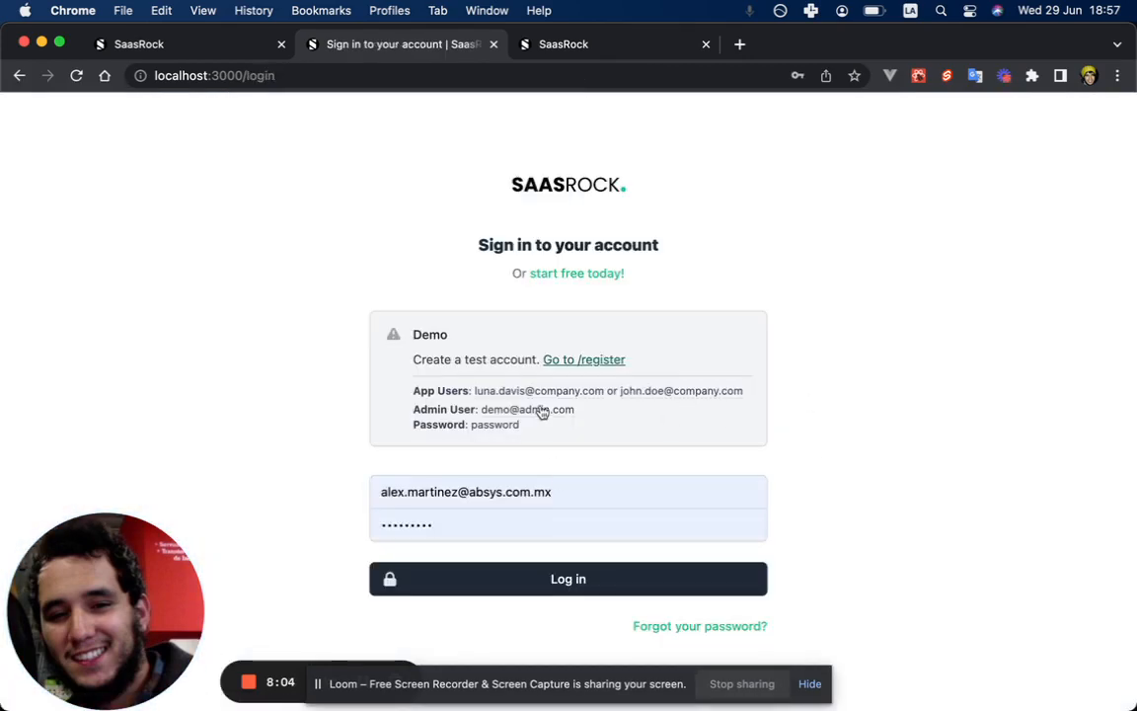
left_click(549, 393)
left_click(538, 582)
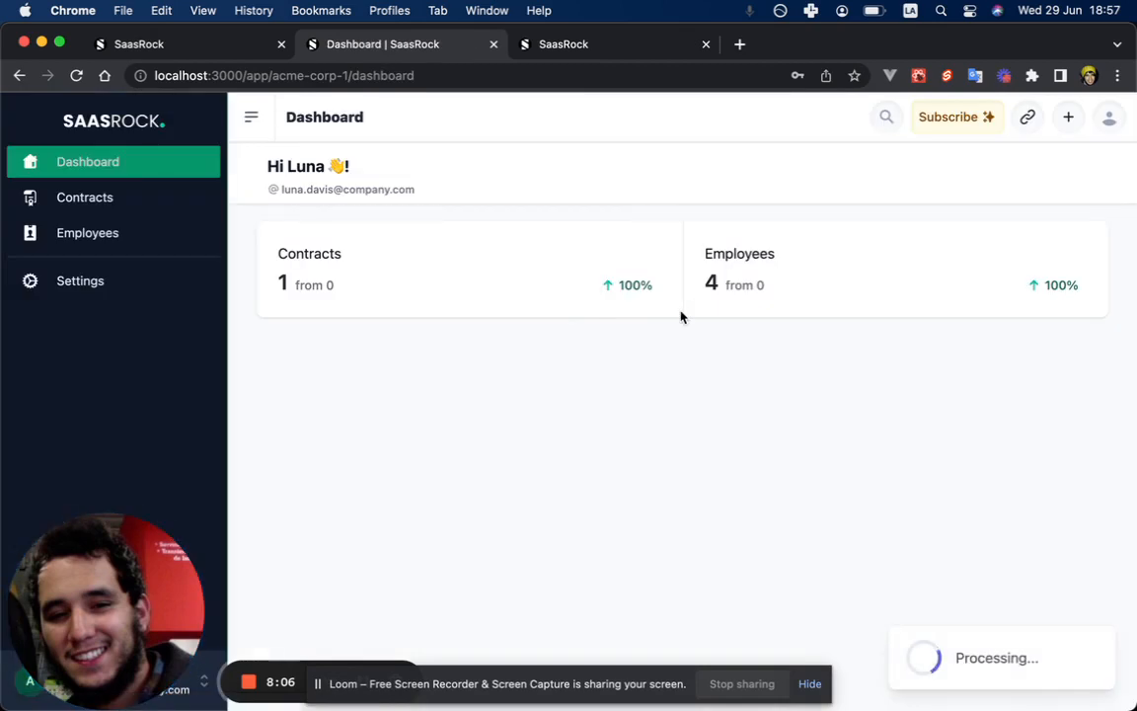
Open employee EMP-0004 and post a "Hello from" comment ending with the demo user's first name.
left_click(155, 245)
left_click(439, 274)
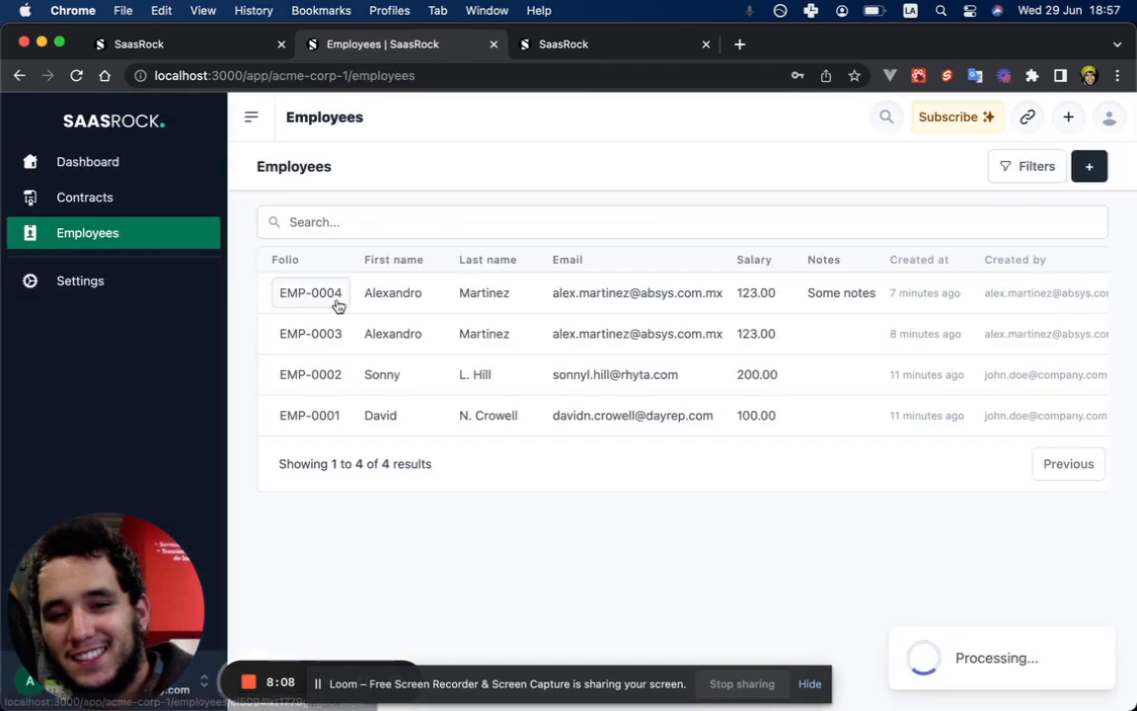
scroll(863, 302, "down", 5)
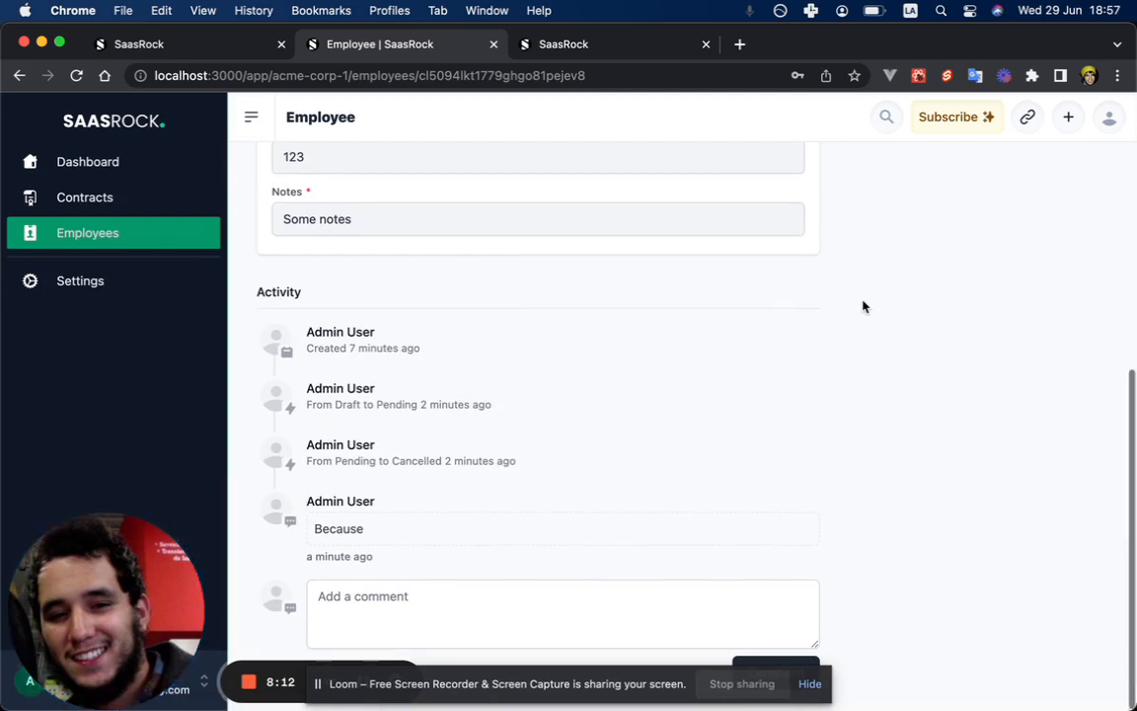
left_click(560, 589)
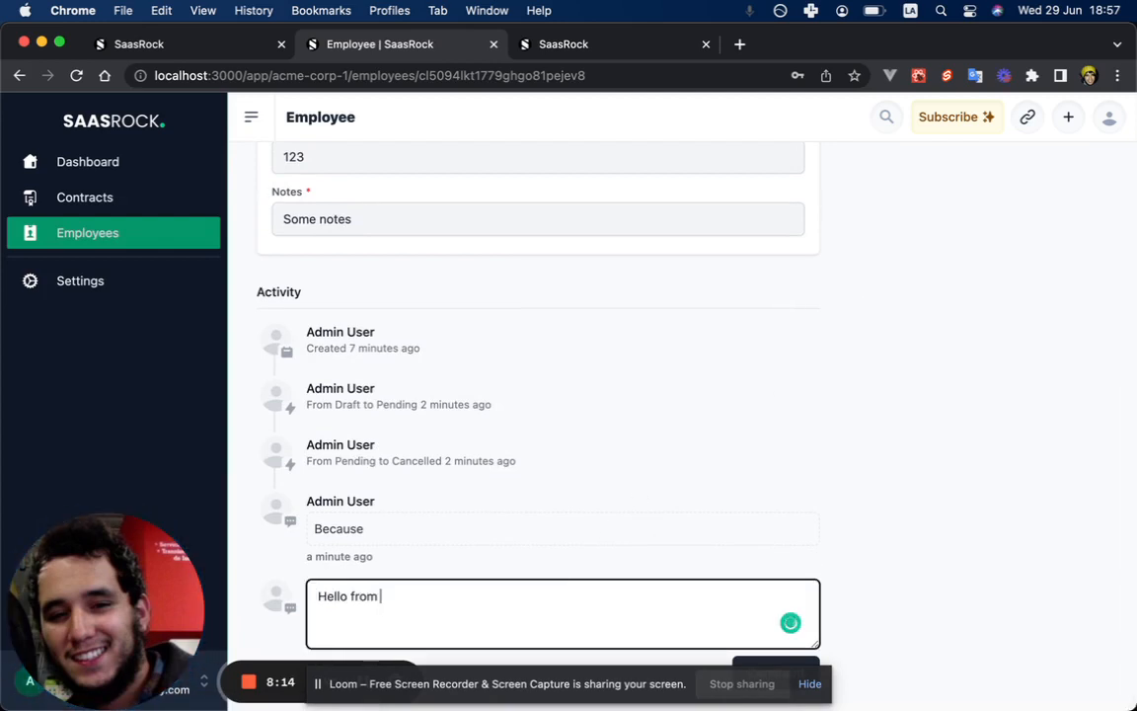
left_click(760, 659)
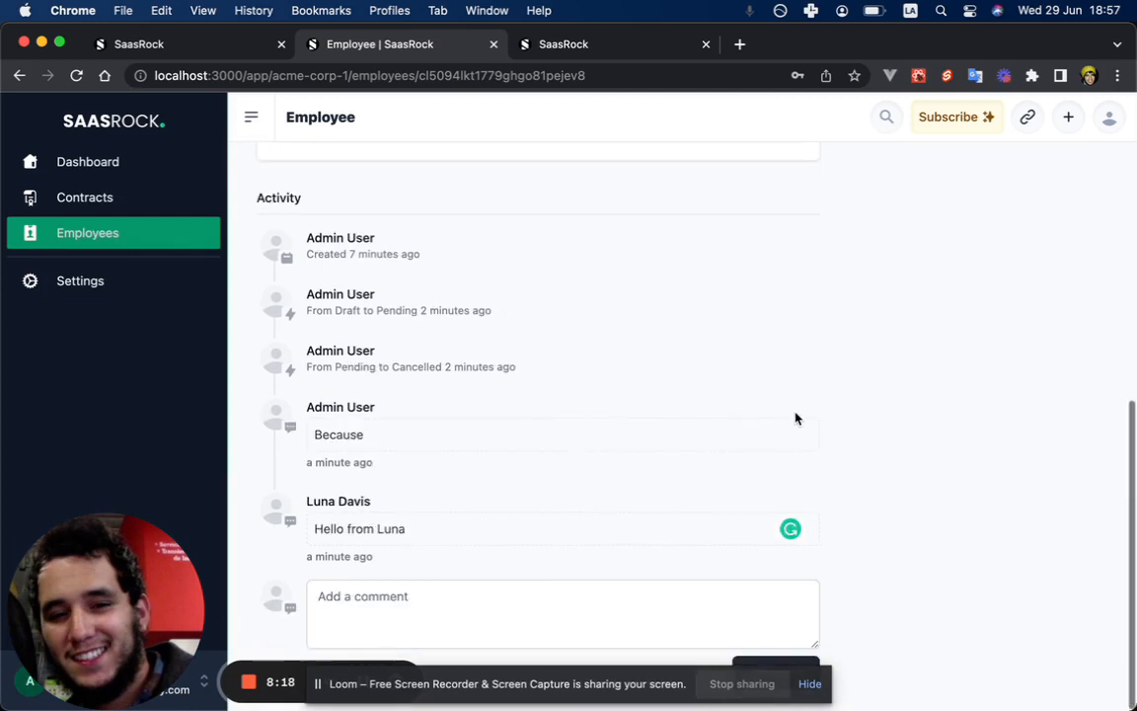
Switch to Gmail in a new browser tab and open the inbox at mail.google.com/mail/u/1.
scroll(787, 208, "up", 10)
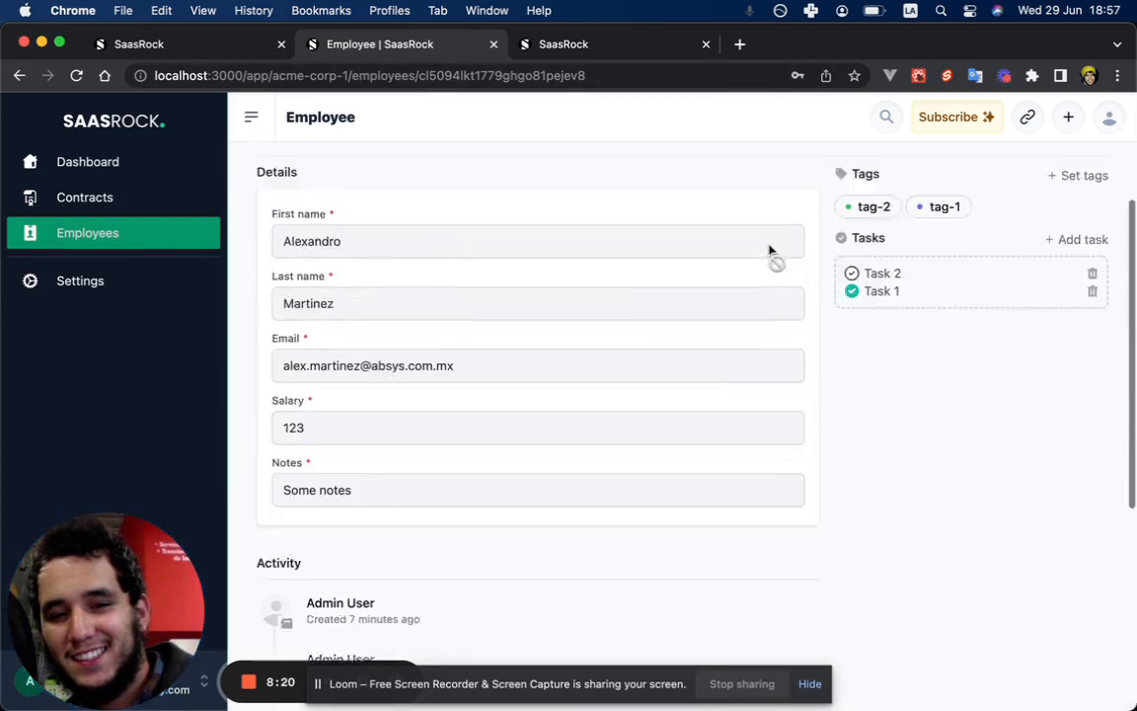
left_click(740, 46)
type("gmail")
key("Down")
key("Down")
key("Down")
key("Down")
key("Down")
key("BackSpace")
key("BackSpace")
key("BackSpace")
key("BackSpace")
key("BackSpace")
key("BackSpace")
key("BackSpace")
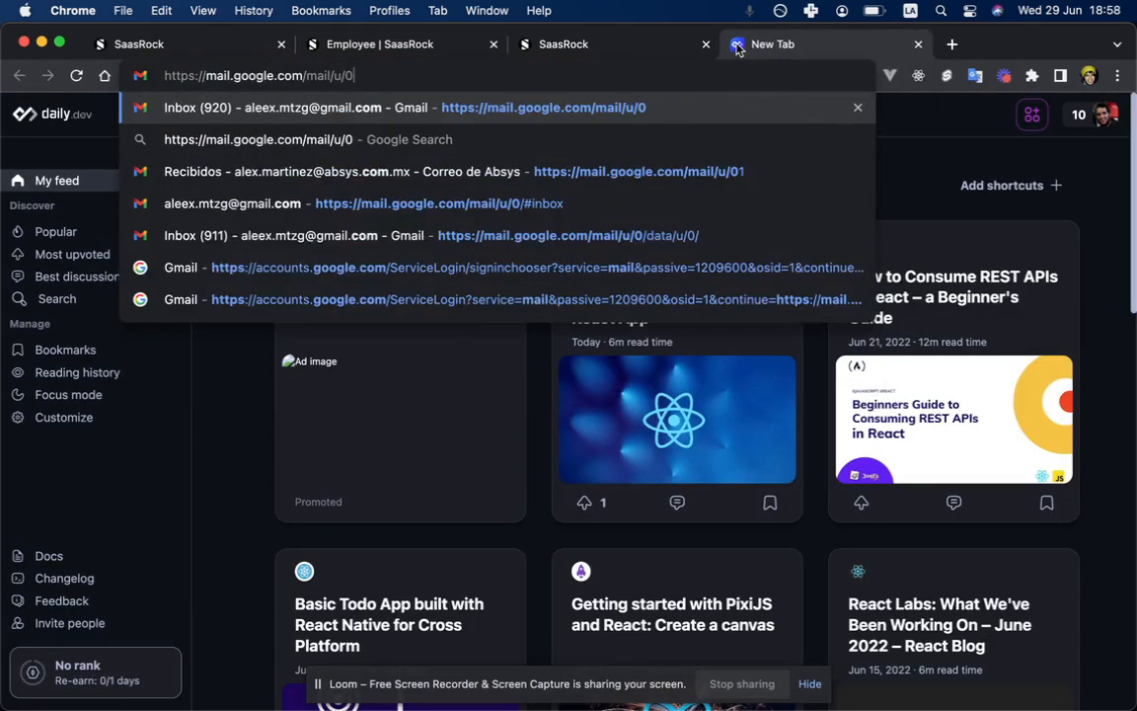
type("1")
key("Return")
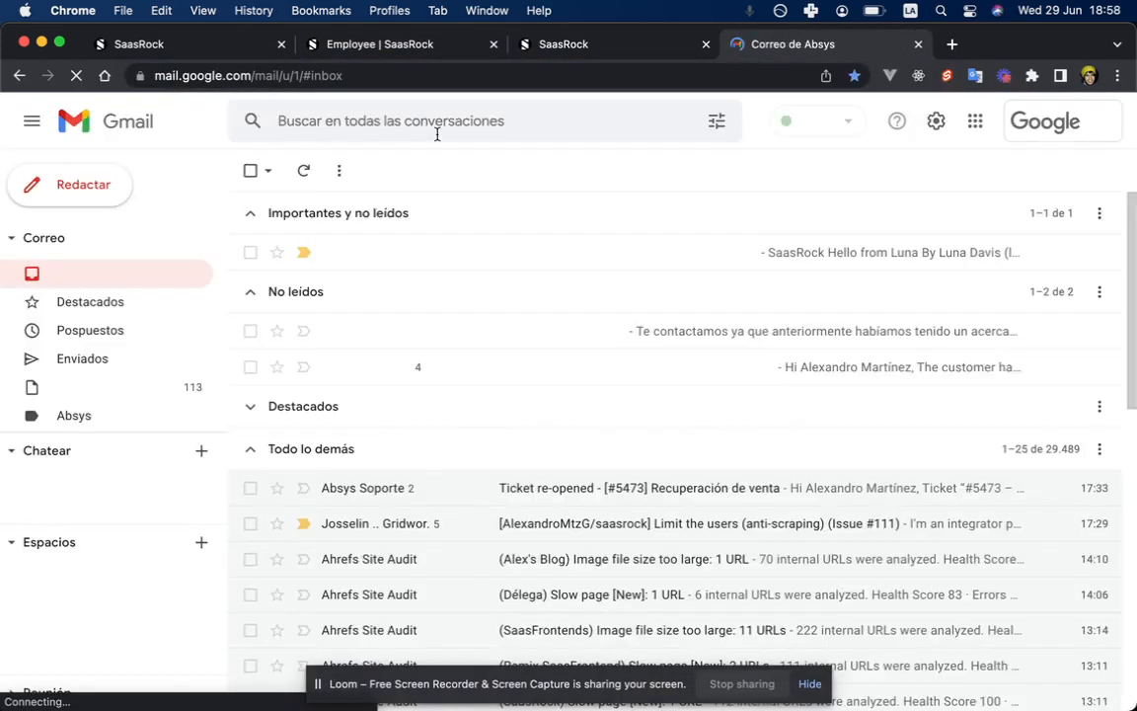
Read the e-mail notification about the new EMP-0004 comment and follow its link to the comment in the record's Activity section.
left_click(458, 248)
scroll(490, 326, "down", 2)
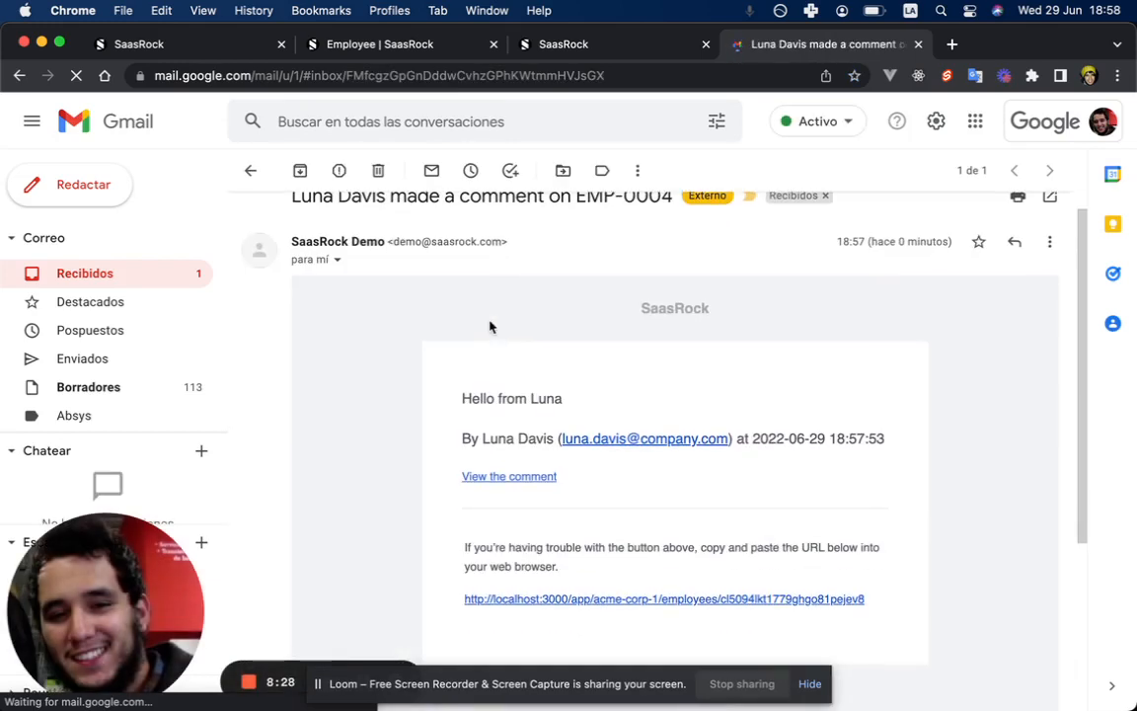
left_click_drag(457, 364, 570, 371)
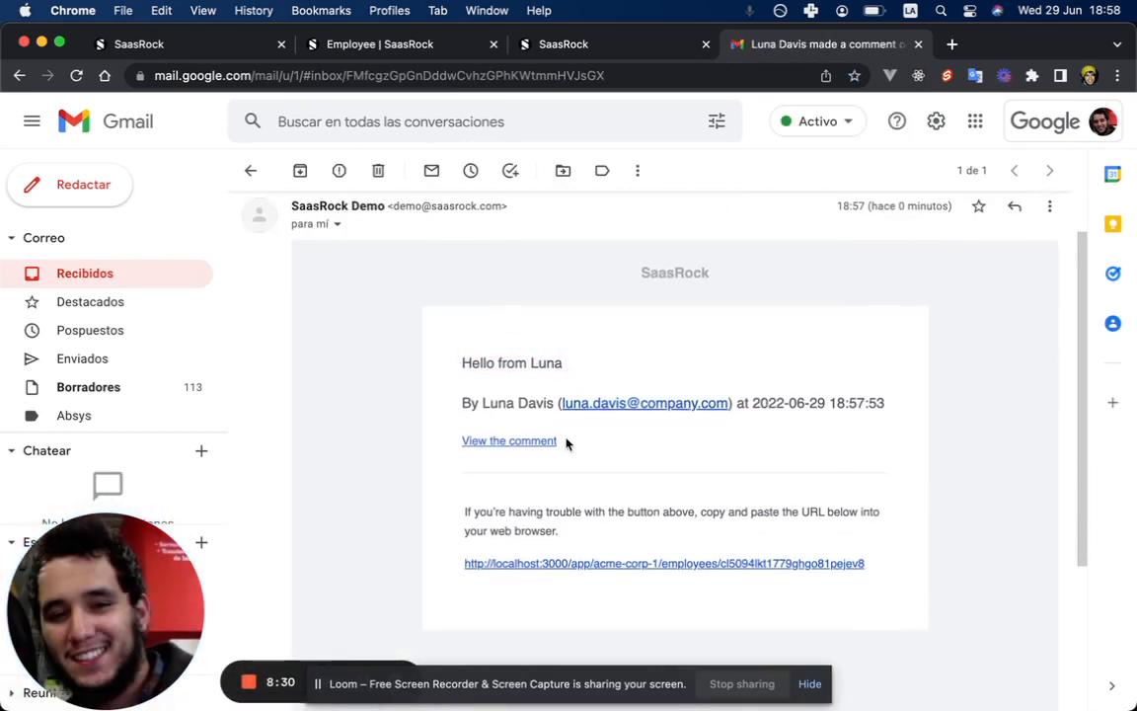
left_click(525, 441)
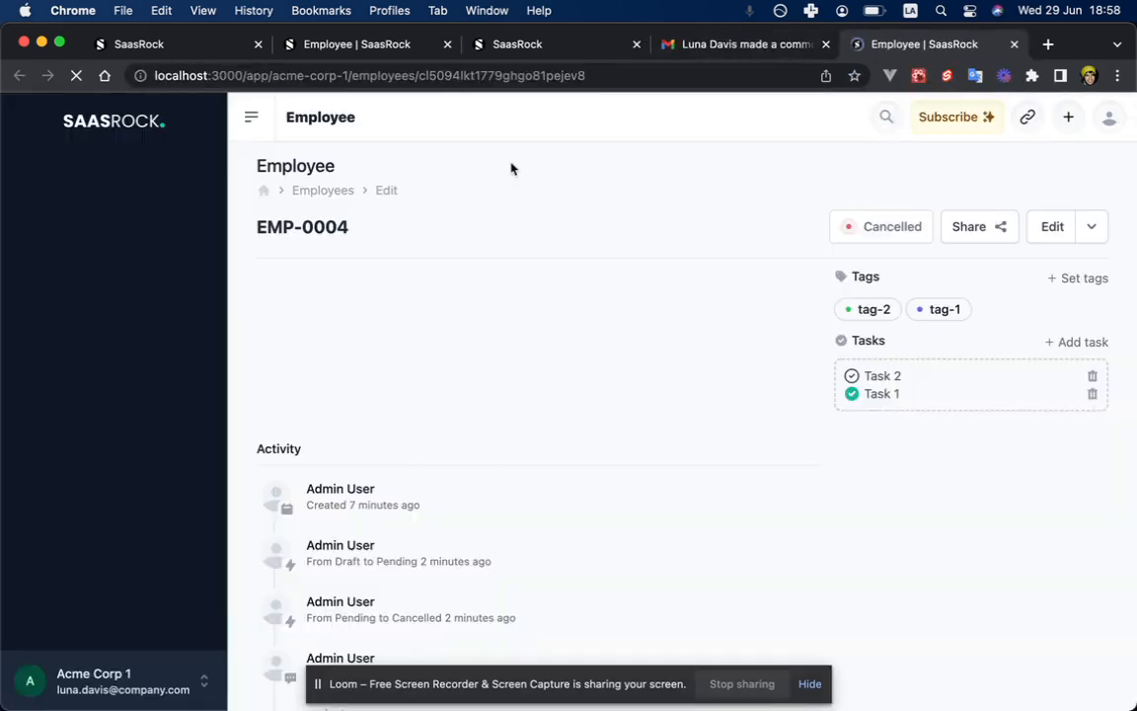
scroll(510, 360, "down", 10)
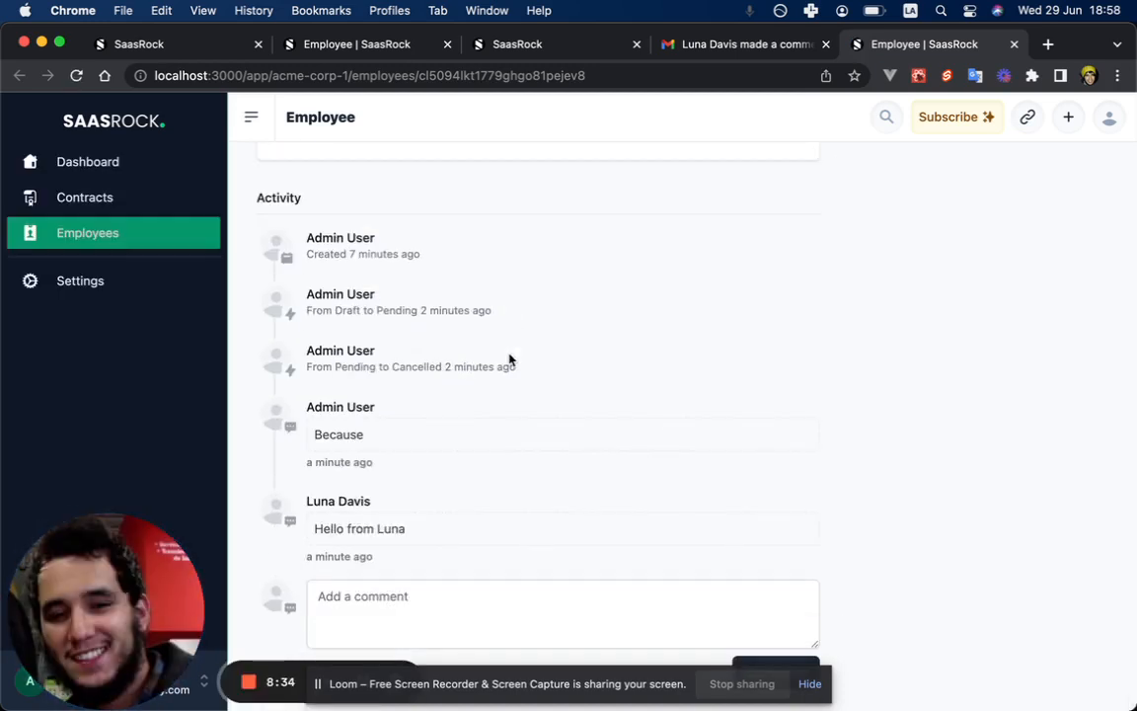
scroll(511, 360, "up", 10)
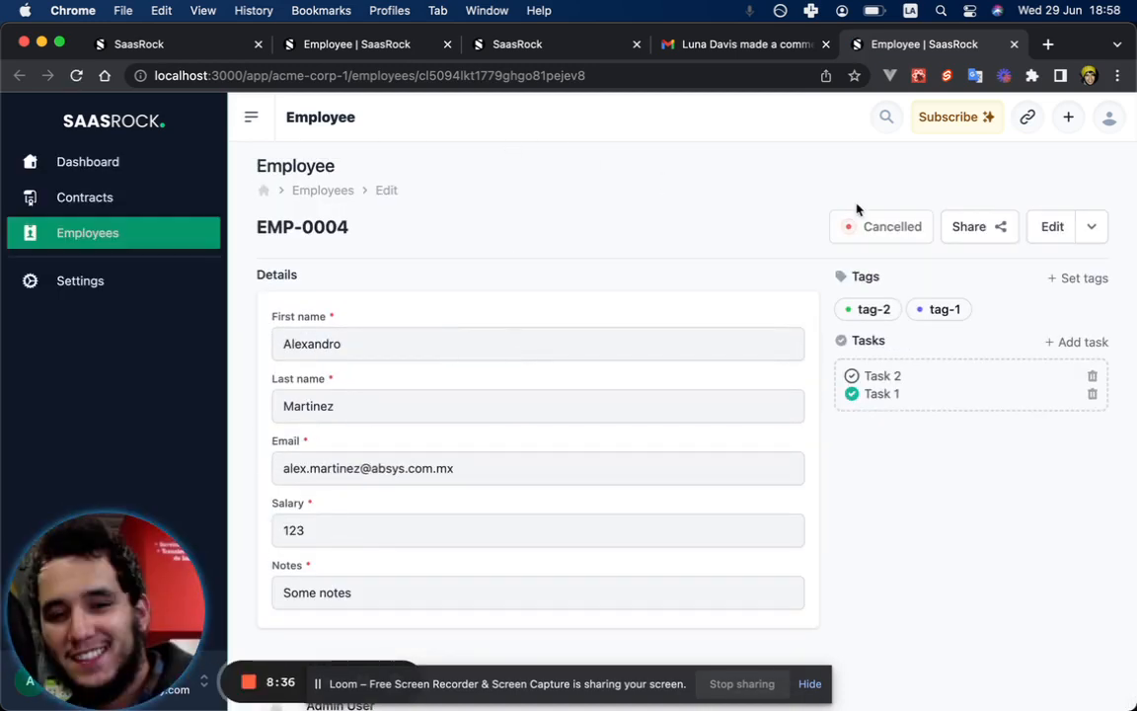
Review EMP-0004's sharing settings, its record URL and the signed-in account.
left_click(967, 237)
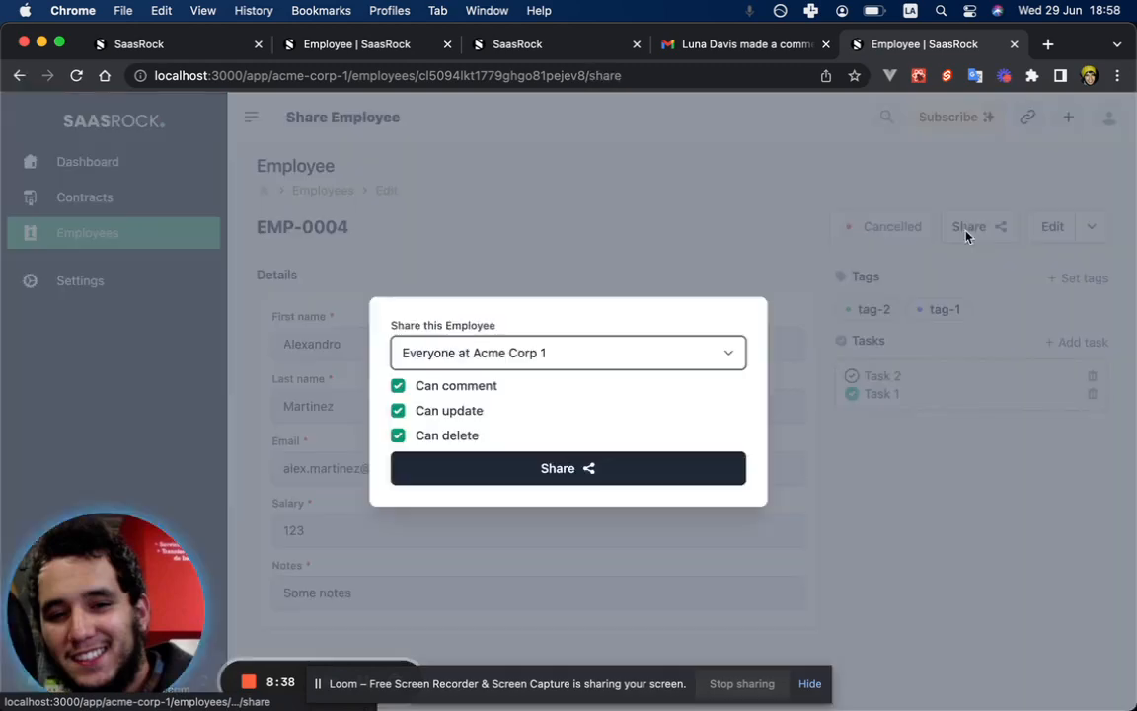
left_click(850, 216)
left_click(1100, 129)
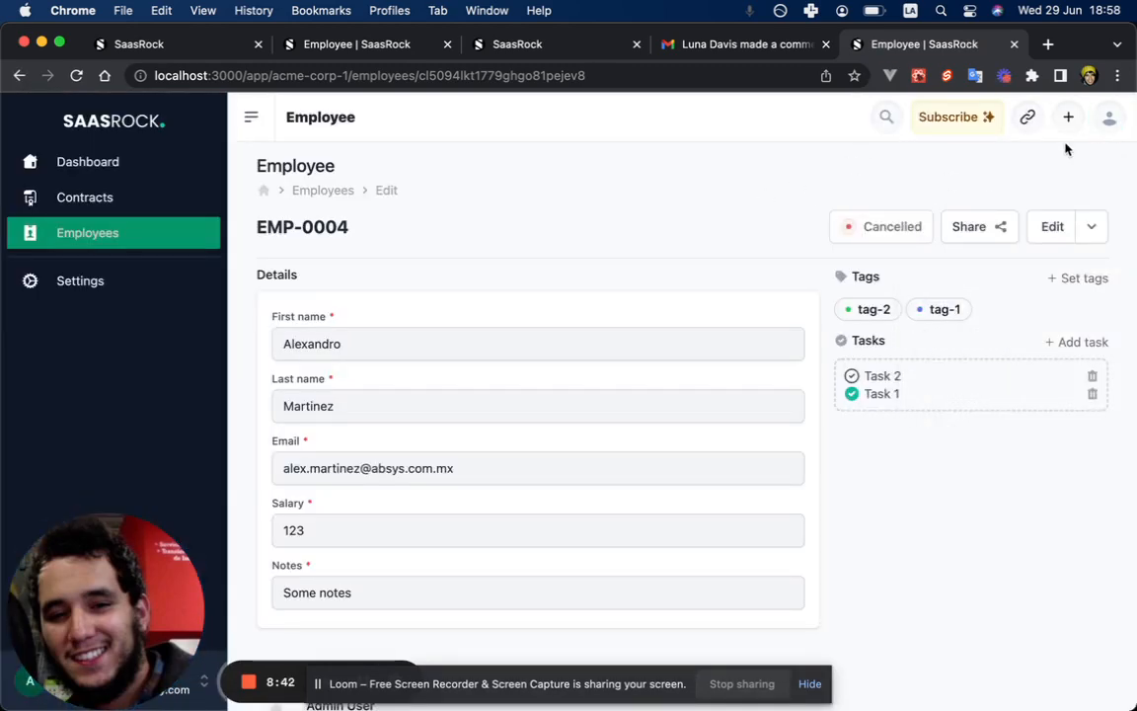
left_click(634, 76)
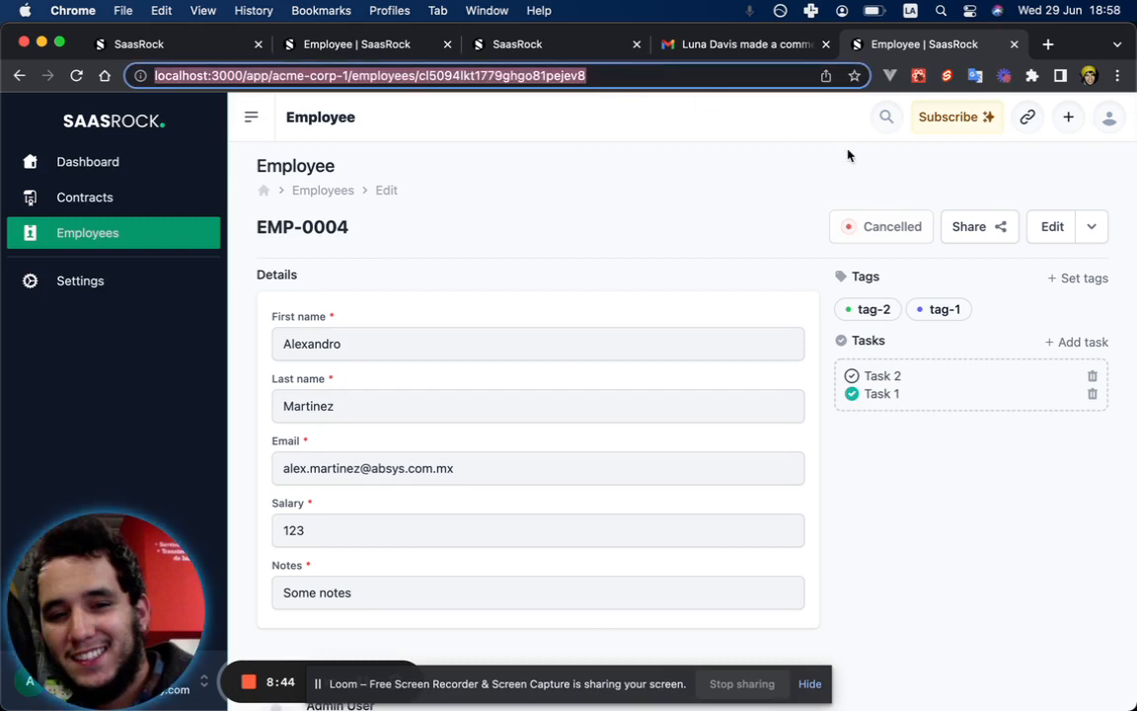
left_click(1111, 116)
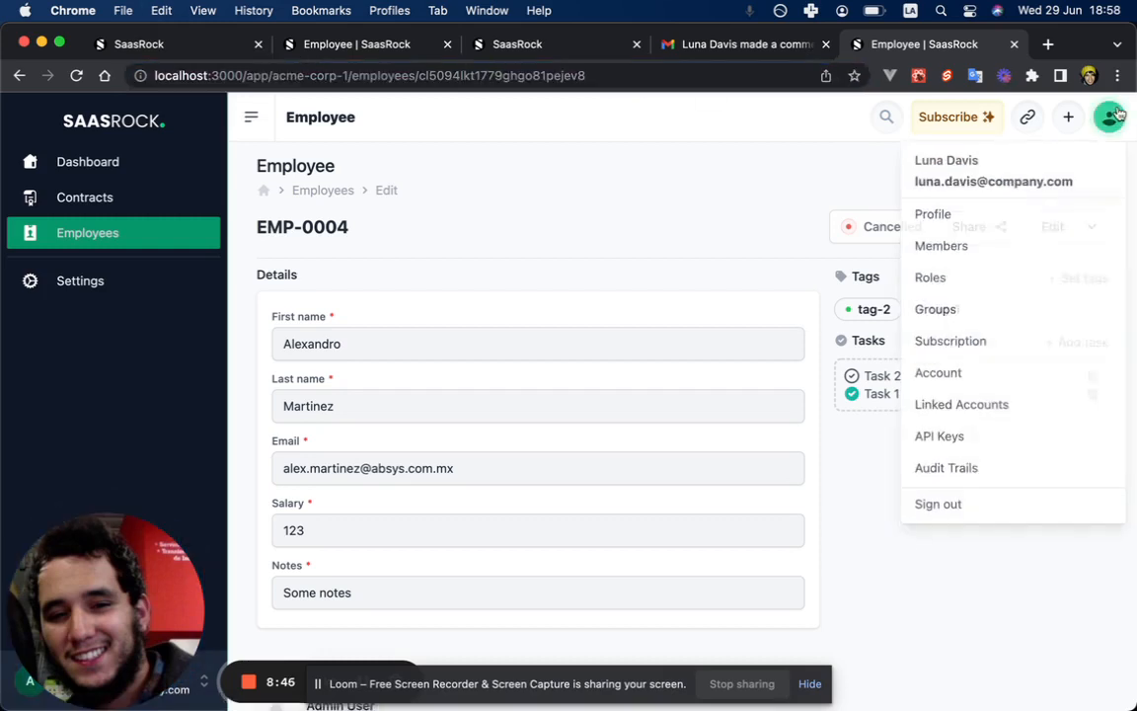
left_click(678, 241)
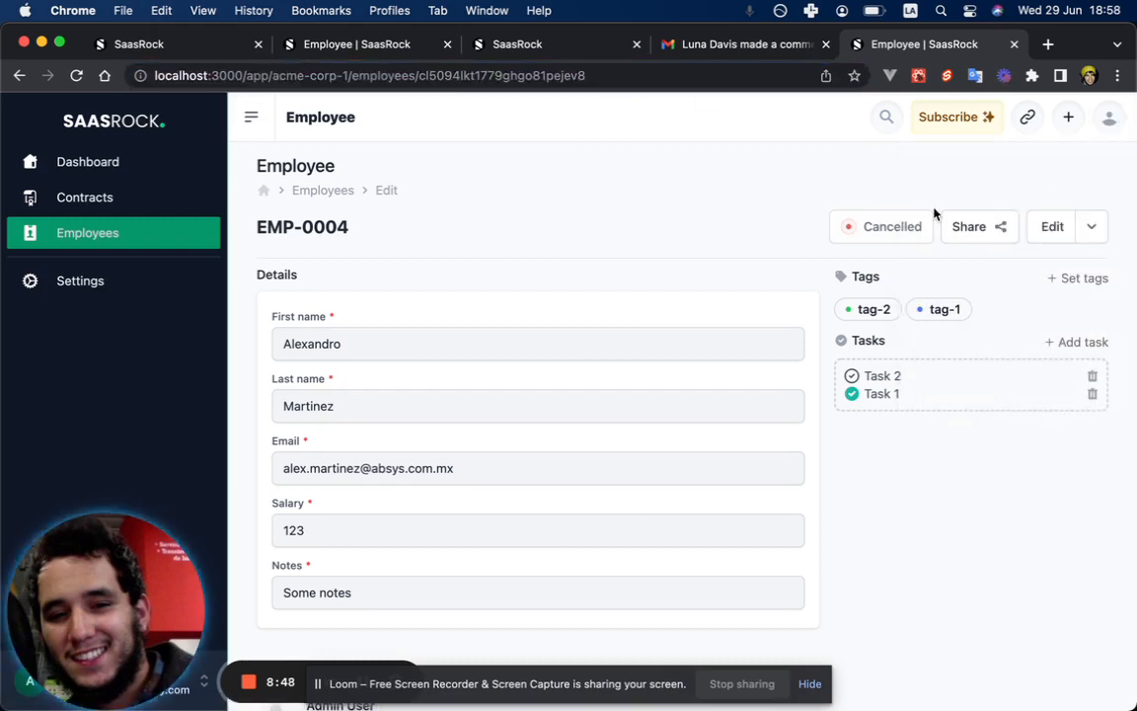
Change employee EMP-0004's sharing to Public.
left_click(967, 226)
left_click(693, 349)
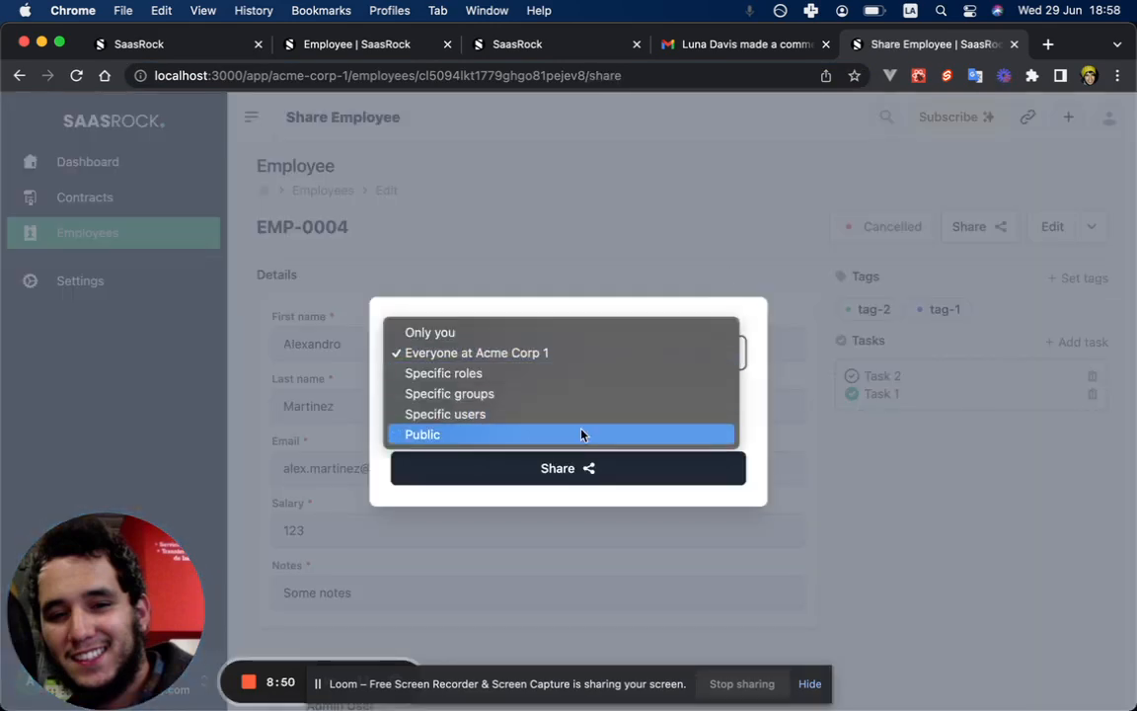
left_click(582, 435)
key("Escape")
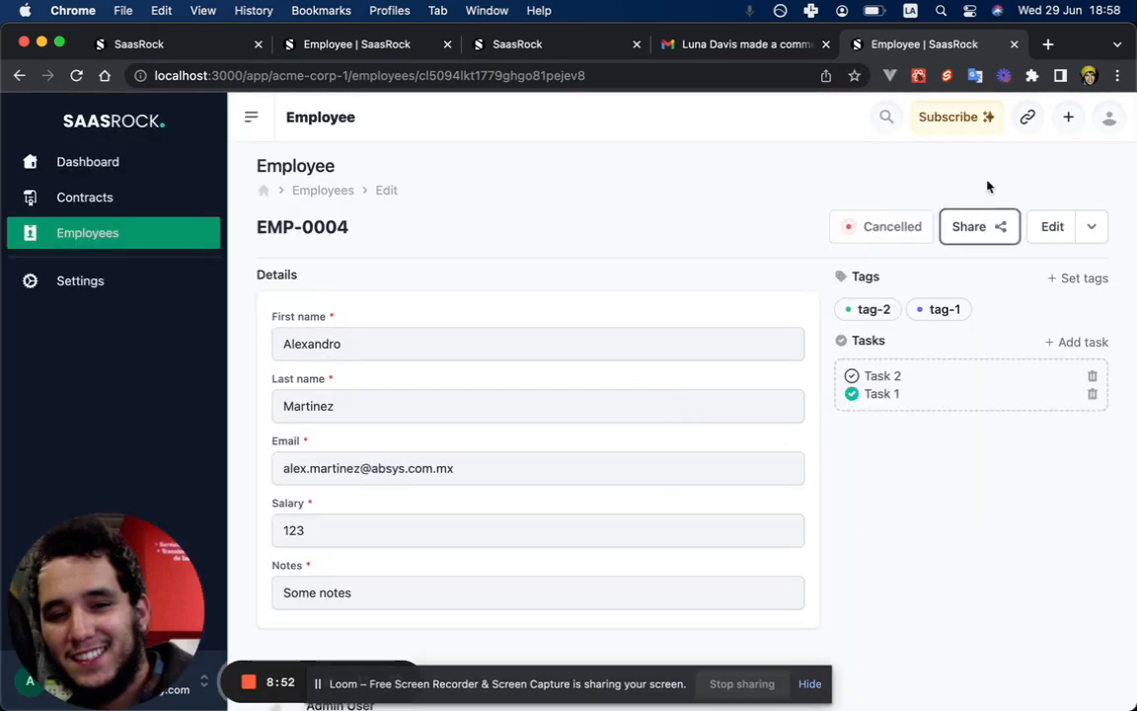
Reopen EMP-0004's sharing settings and examine the public link to the record.
left_click(972, 229)
double_click(589, 375)
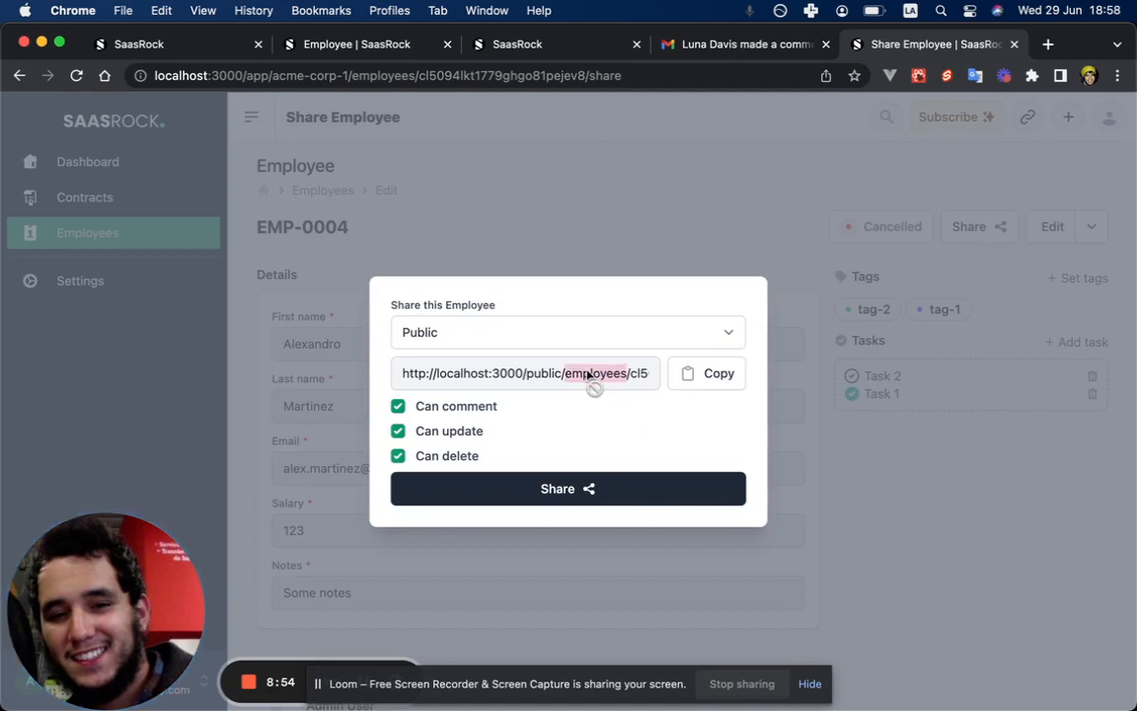
left_click(562, 380)
triple_click(584, 377)
left_click(729, 195)
left_click(1110, 120)
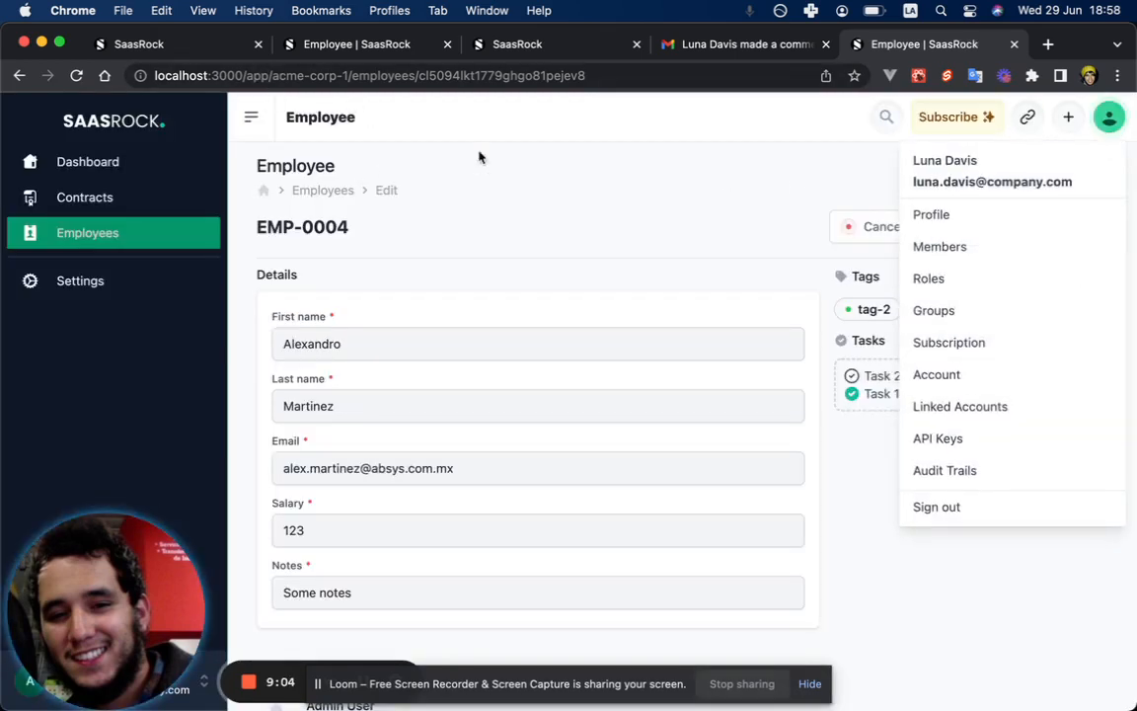
left_click(708, 226)
scroll(708, 226, "down", 1)
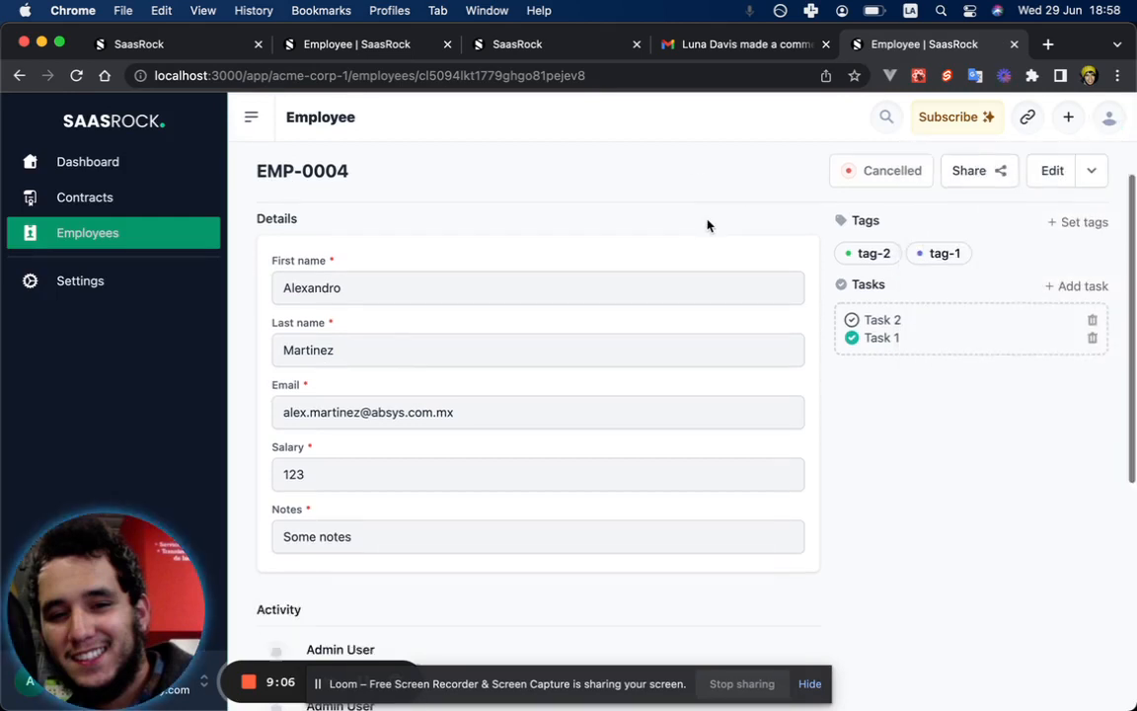
scroll(708, 226, "up", 1)
scroll(707, 226, "down", 1)
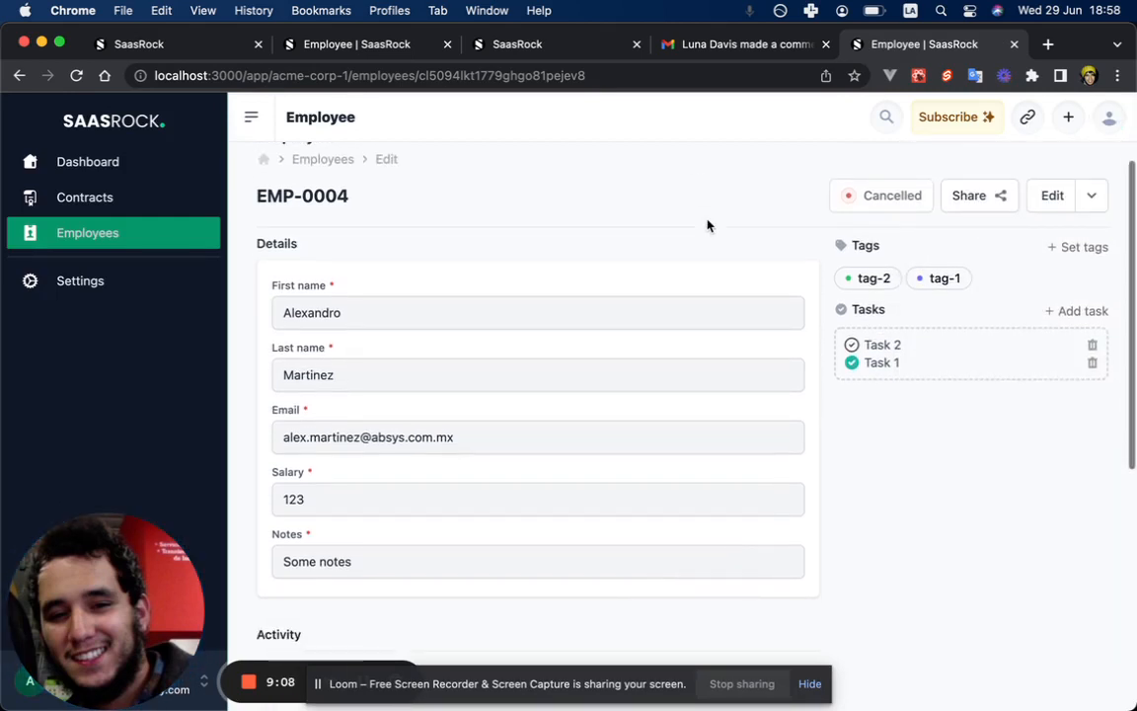
scroll(707, 226, "up", 1)
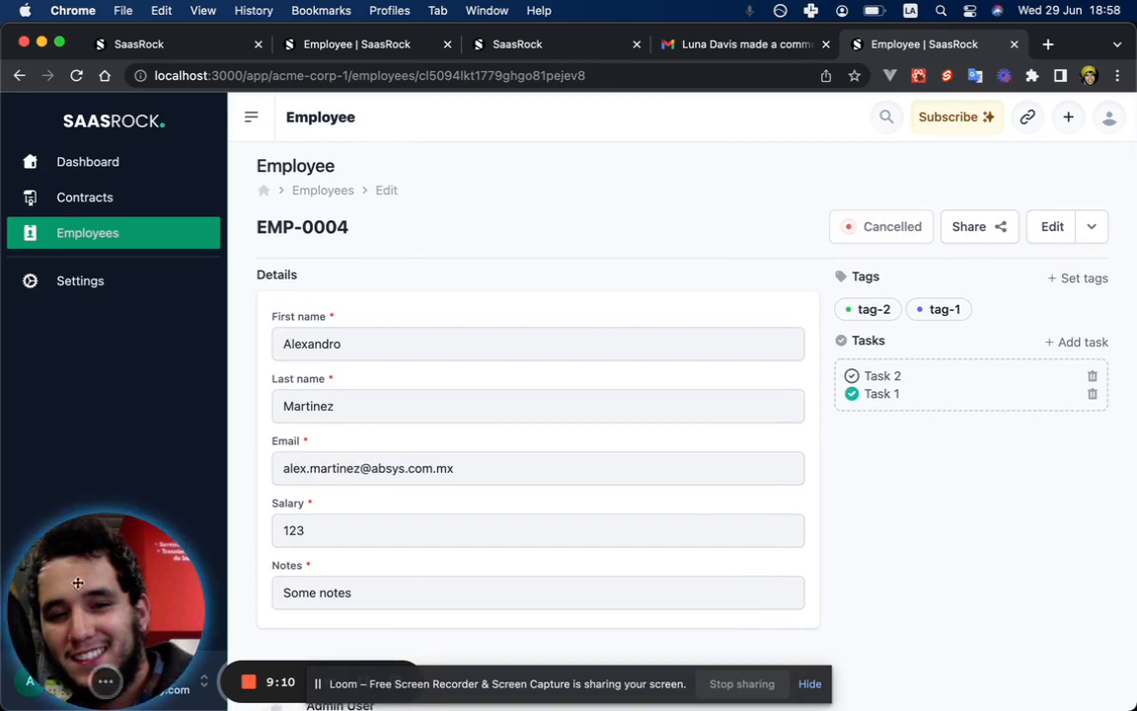
Sign out of the current app user account and log in with the prefilled administrator account.
left_click_drag(76, 587, 67, 430)
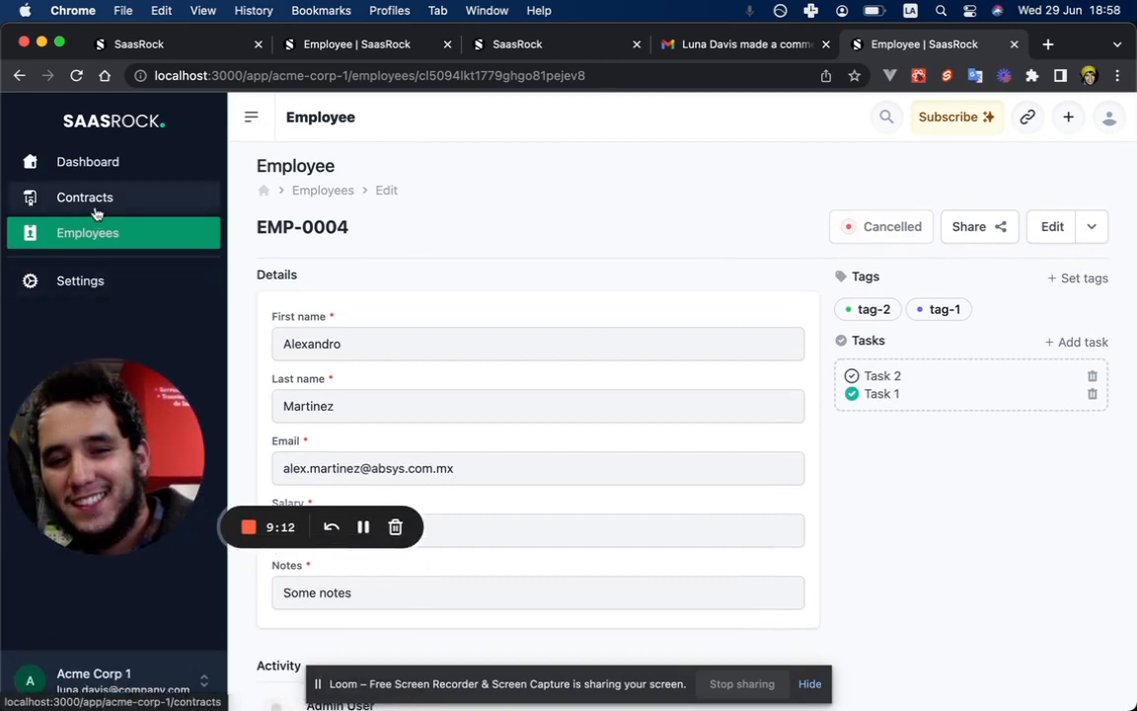
left_click(1103, 123)
left_click(981, 506)
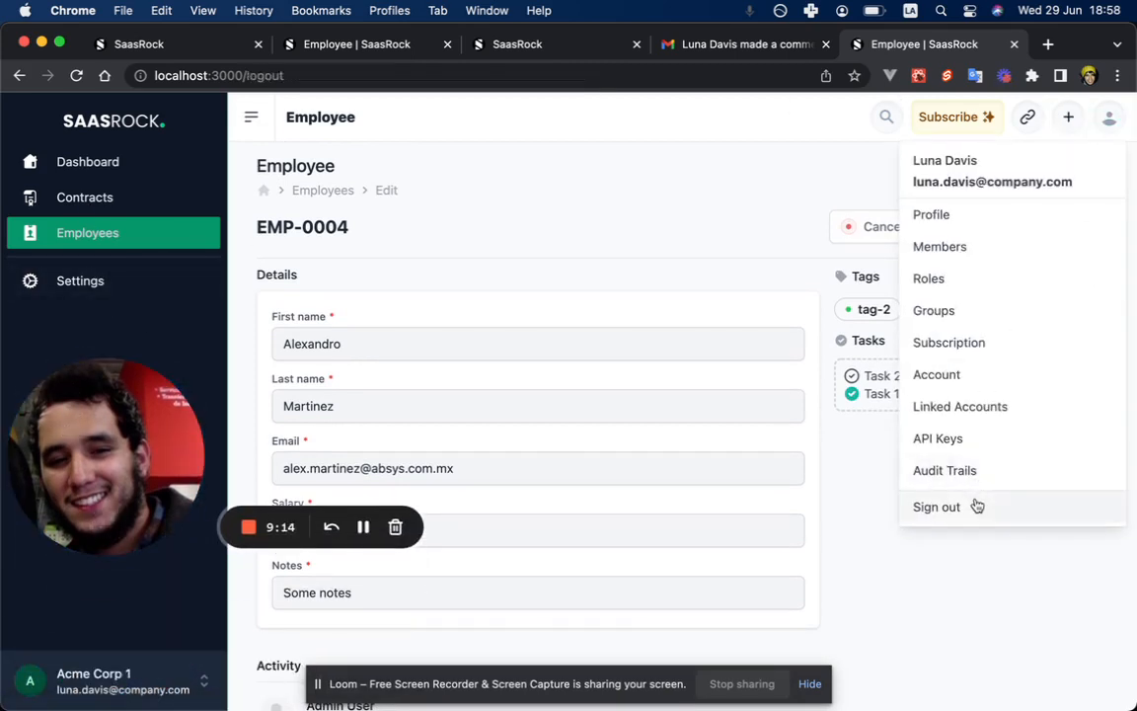
left_click(589, 582)
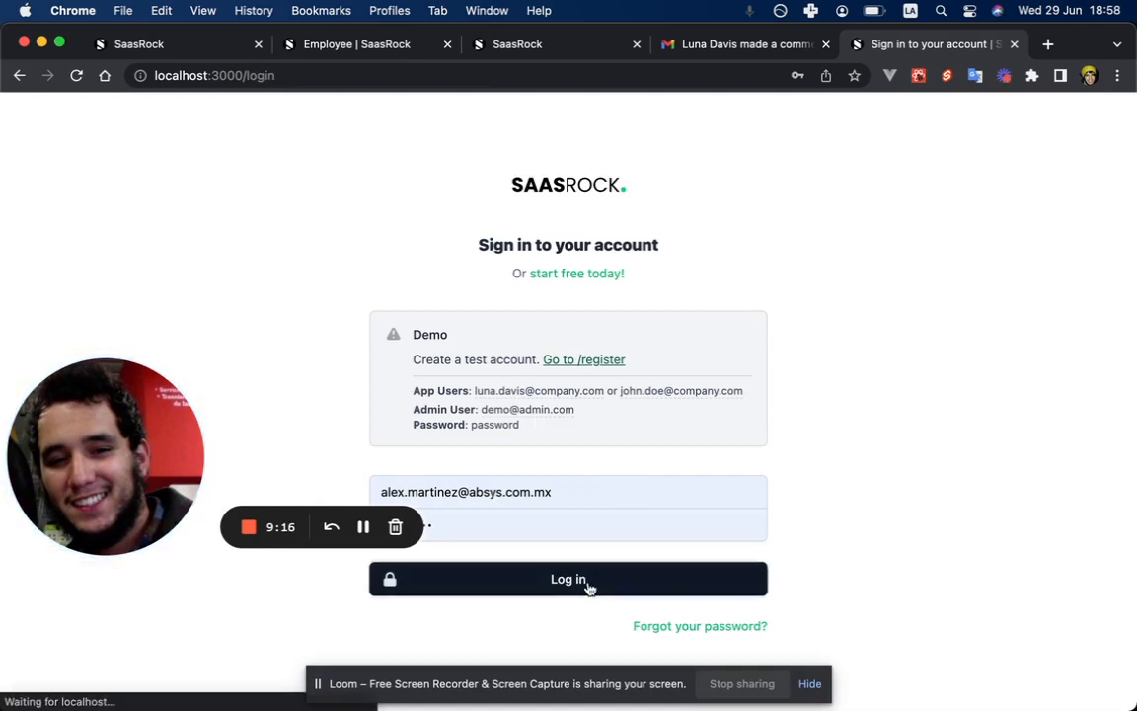
left_click_drag(155, 477, 153, 626)
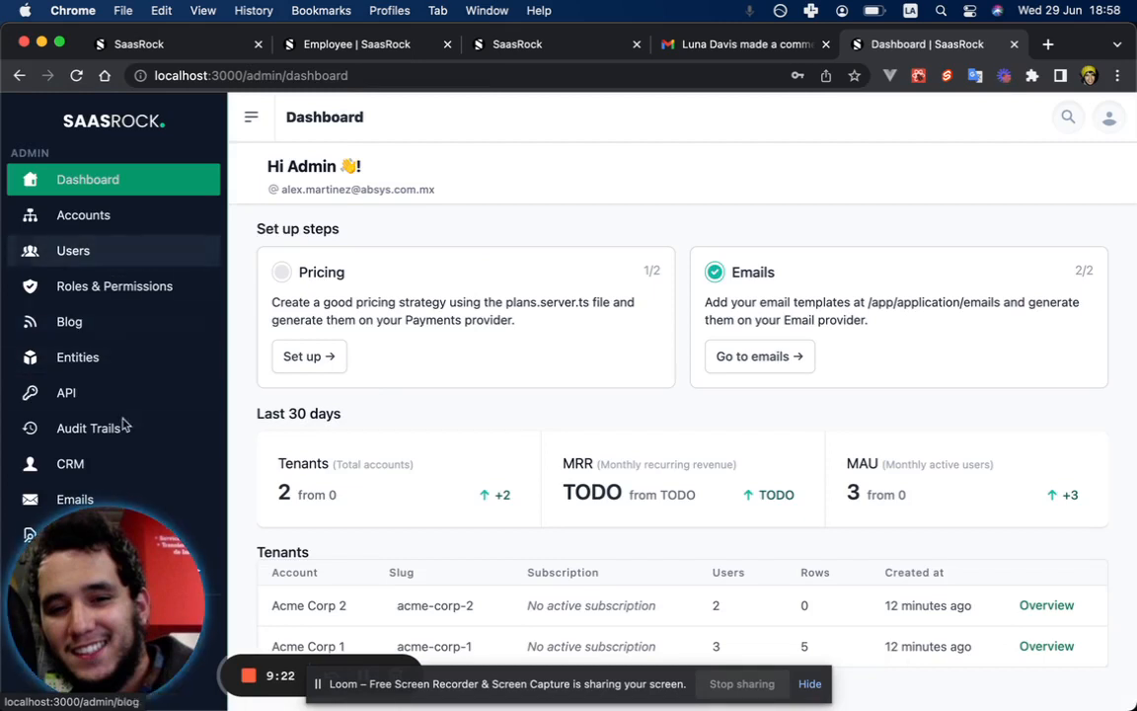
Look over the CRM contacts list and switch to the deals board.
left_click(133, 466)
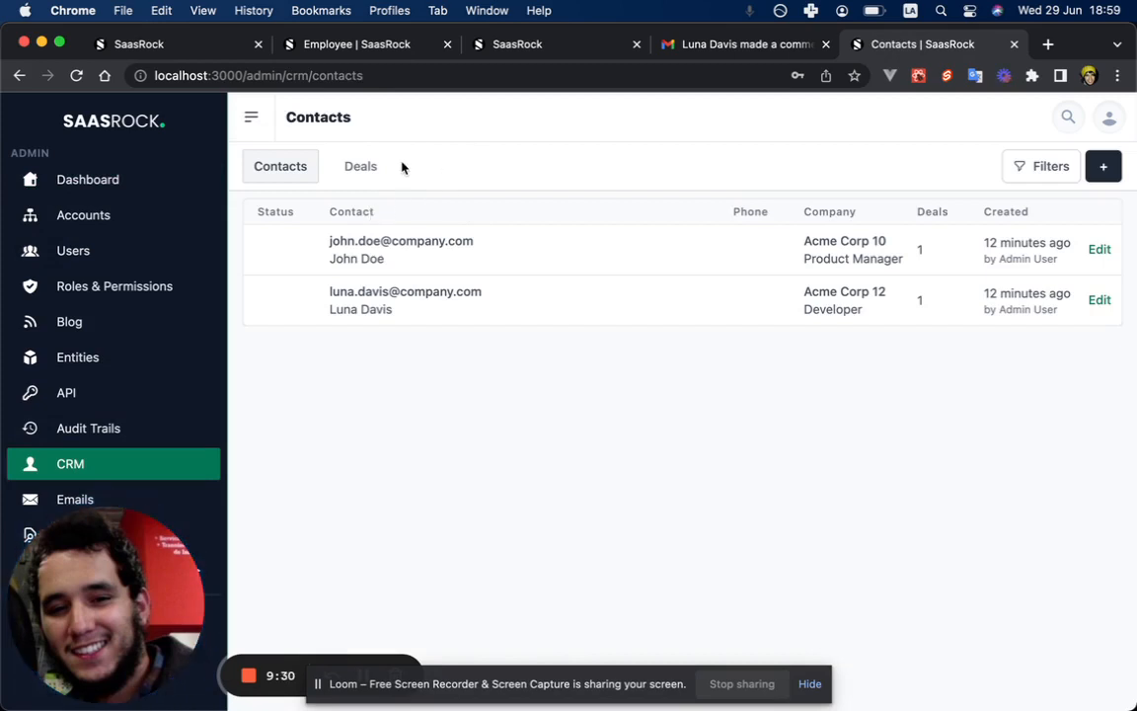
left_click(355, 185)
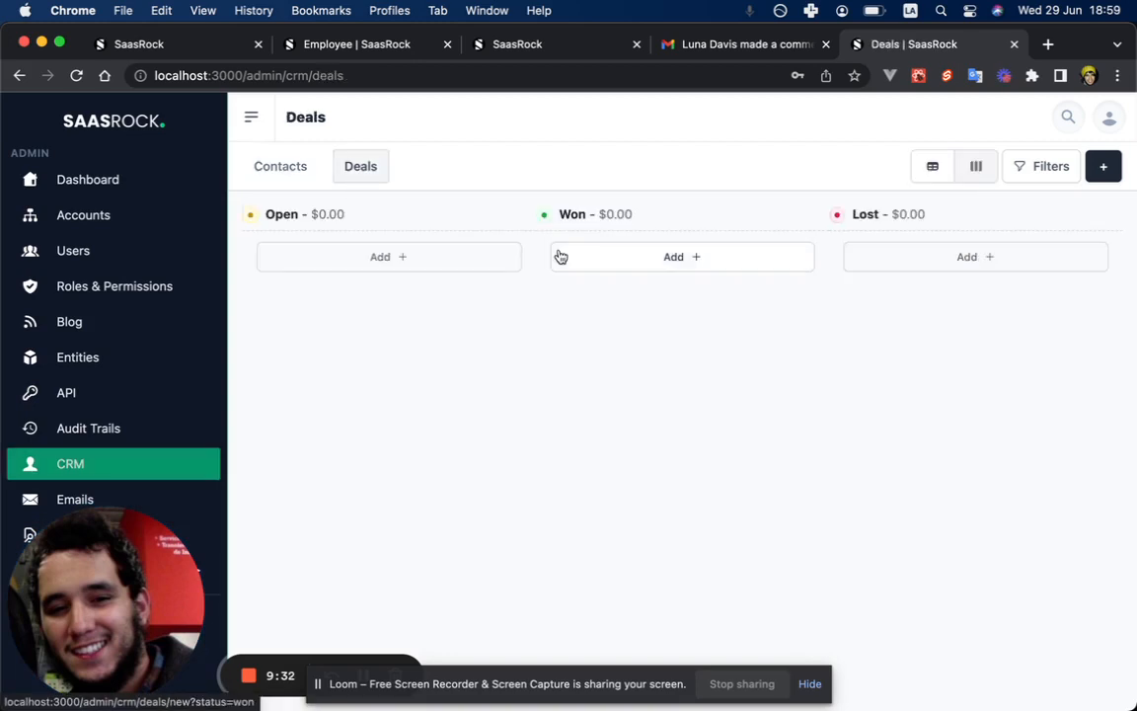
Try to add a Won deal for the Acme Corp 10 contact with a value of 123, and return to the deals board.
left_click(594, 261)
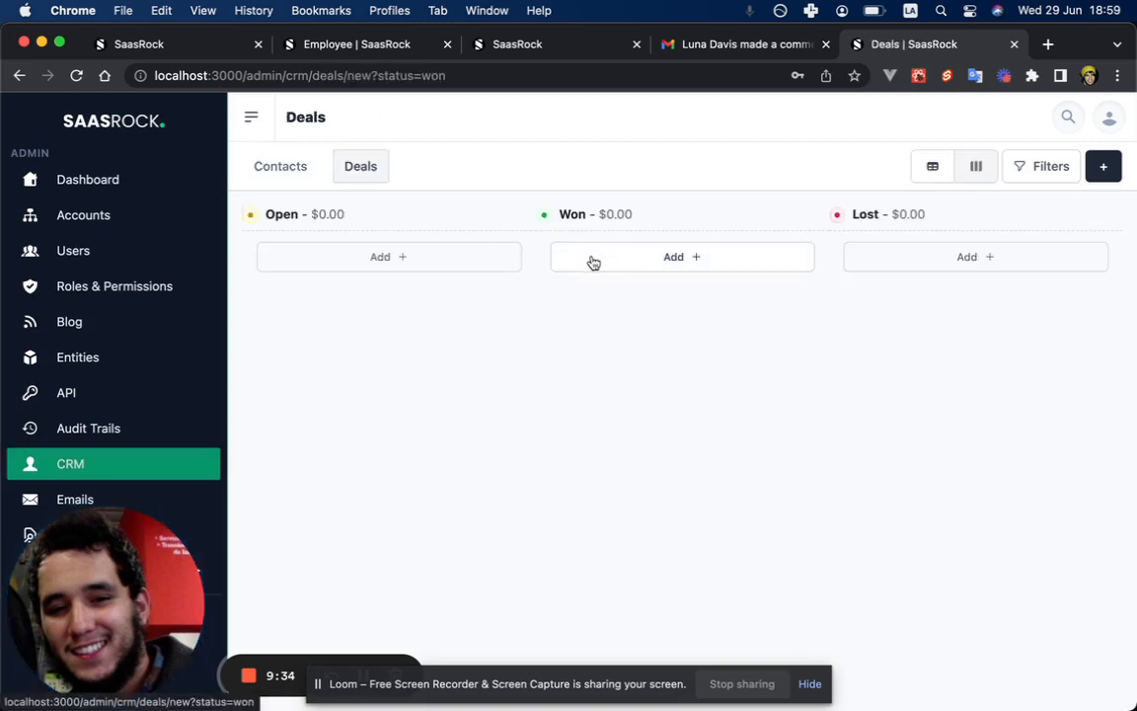
left_click(493, 325)
left_click(501, 411)
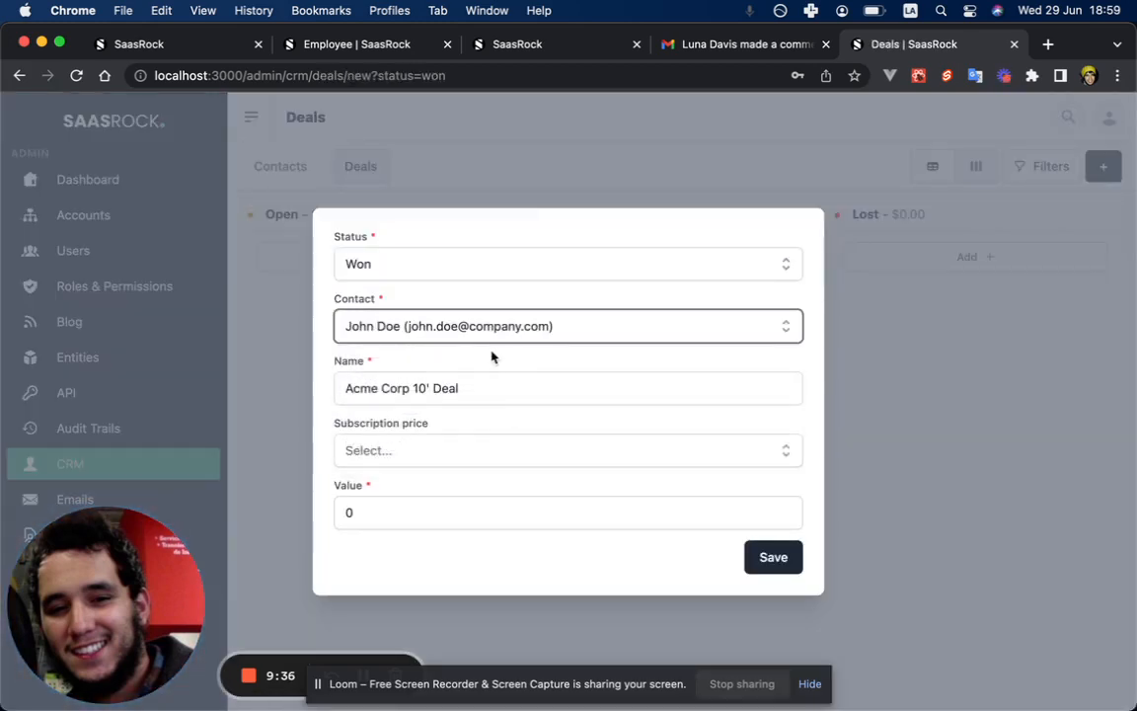
left_click(454, 506)
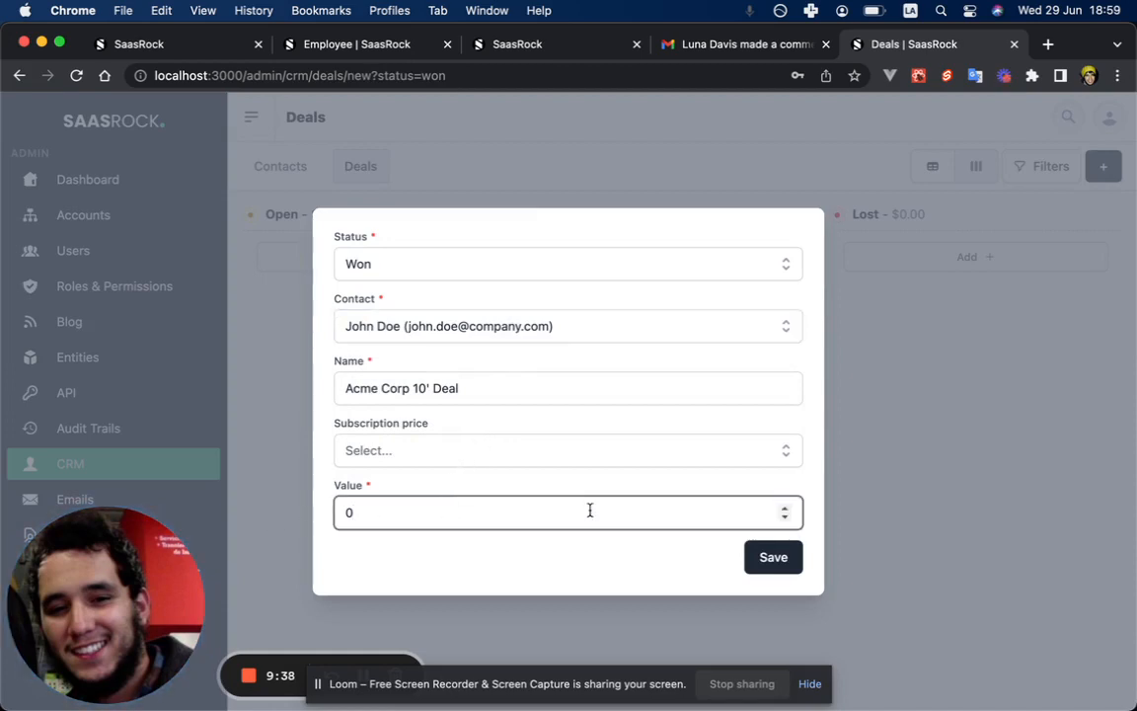
type("123")
left_click(775, 565)
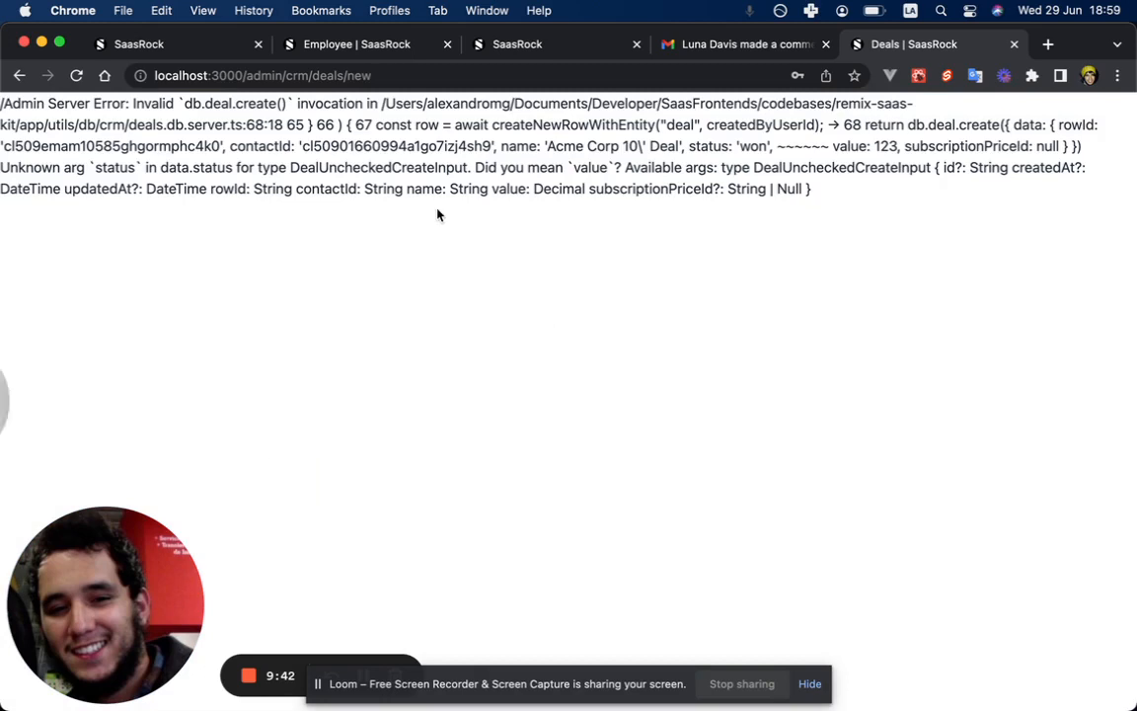
scroll(440, 215, "left", 5)
scroll(437, 214, "left", 5)
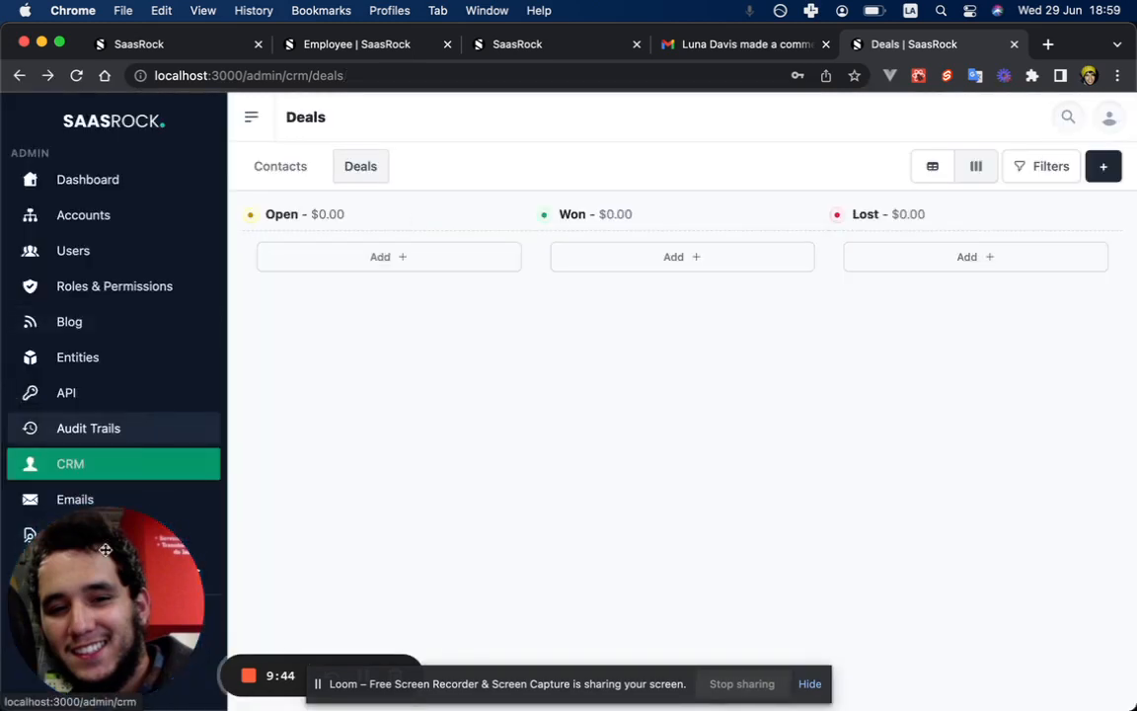
left_click_drag(106, 548, 15, 499)
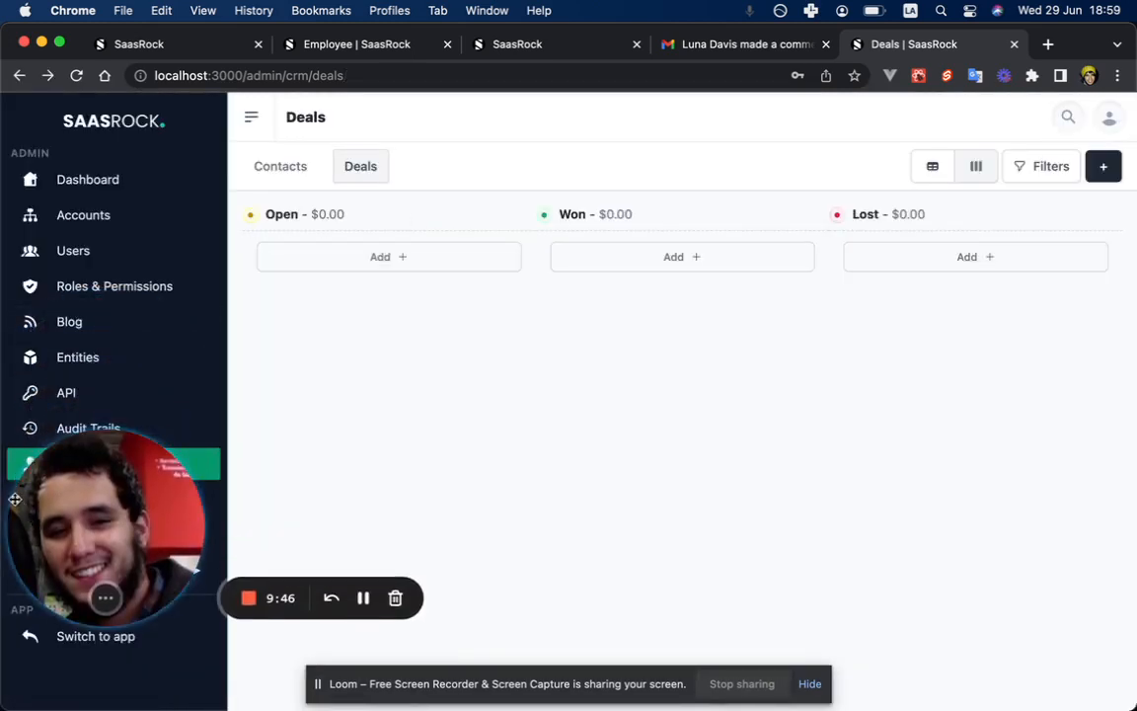